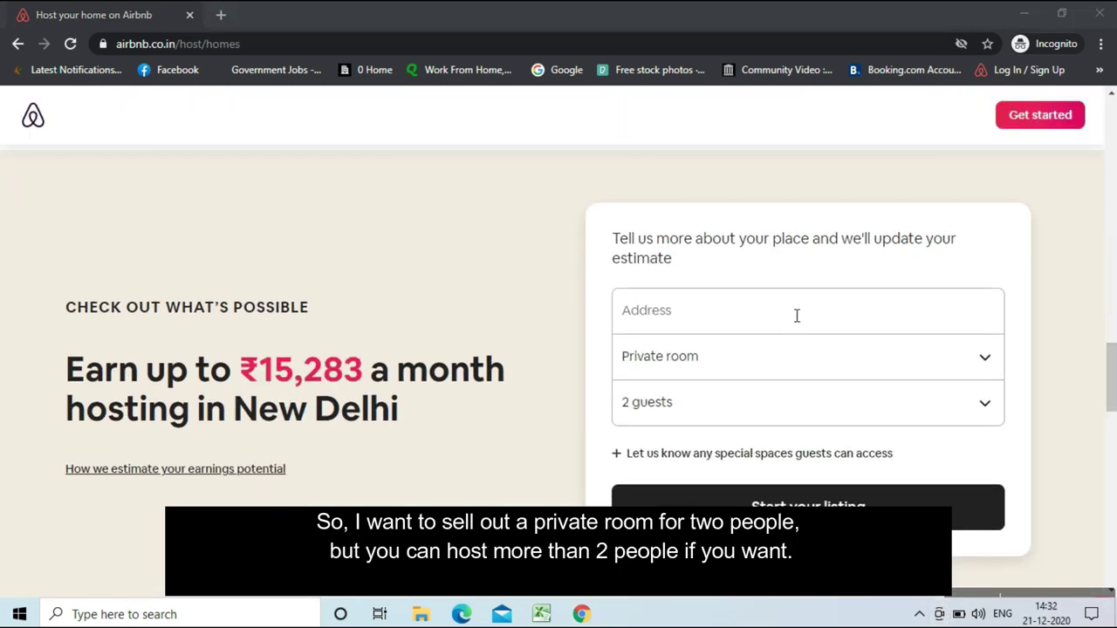
Paste the property address for a 2-guest private room, start the listing, and submit the contact e-mail
{"action": "left_click", "coordinate": [797, 315]}
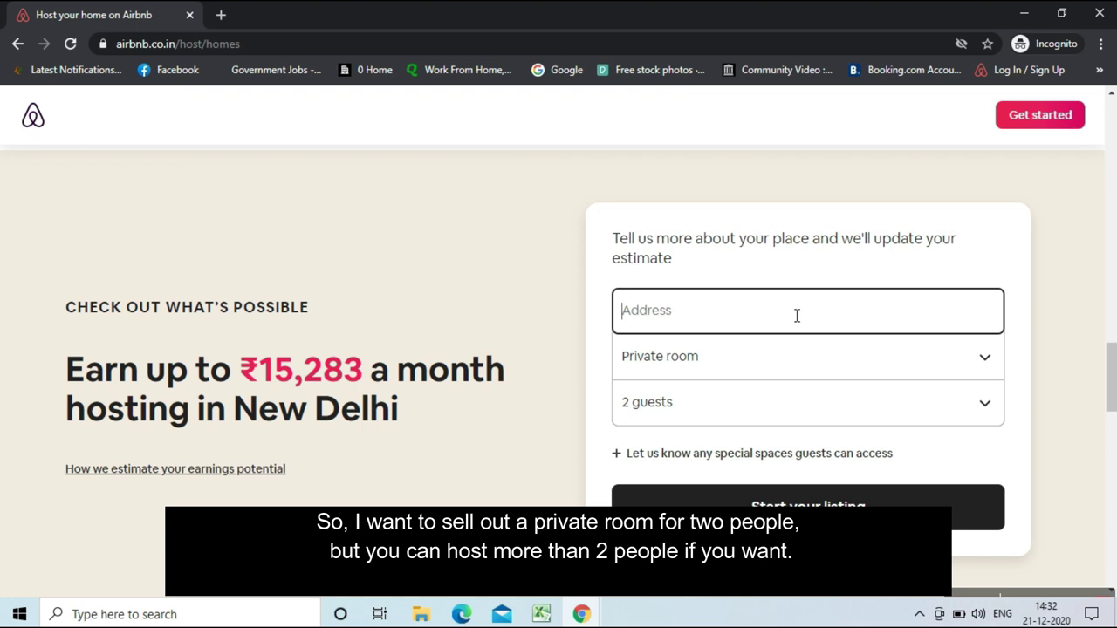
{"action": "type", "text": "4722, Shora Kothi, Main Bazar , Beside Yes Bank ATM, Pahar Ganj, New Delhi, Delhi 110055"}
{"action": "left_click", "coordinate": [807, 508]}
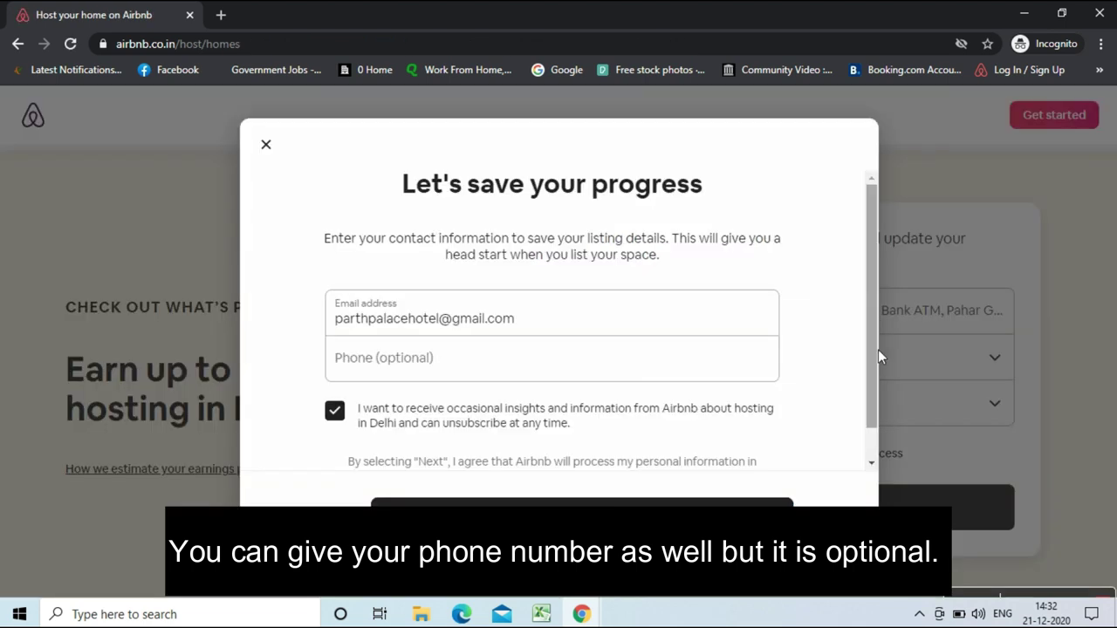
{"action": "scroll", "coordinate": [876, 377], "scroll_direction": "down", "scroll_amount": 1}
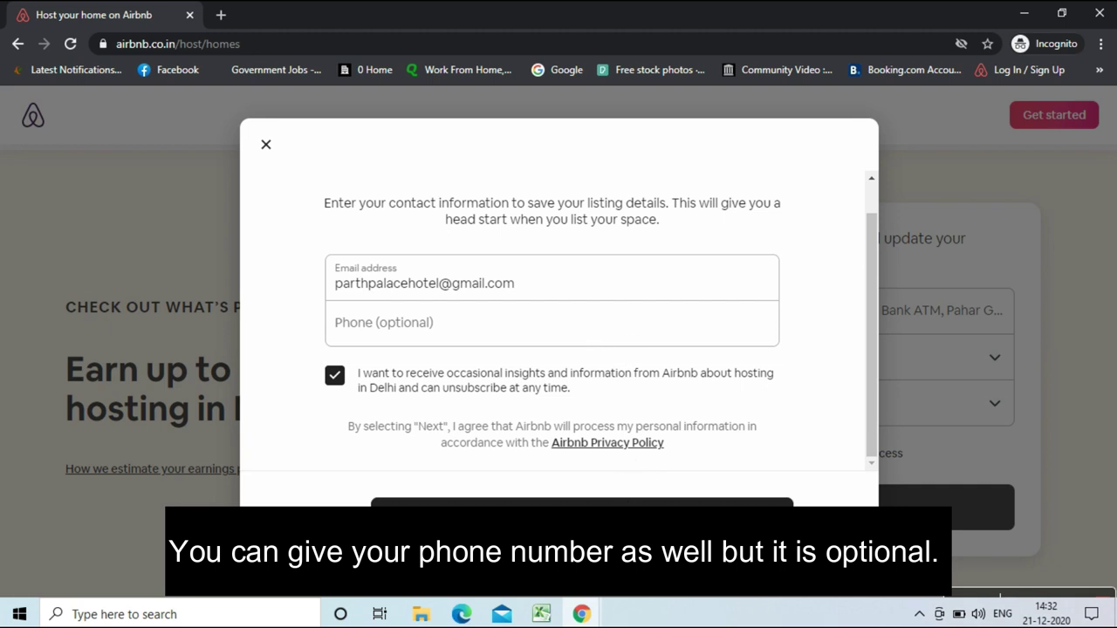
{"action": "left_click", "coordinate": [582, 503]}
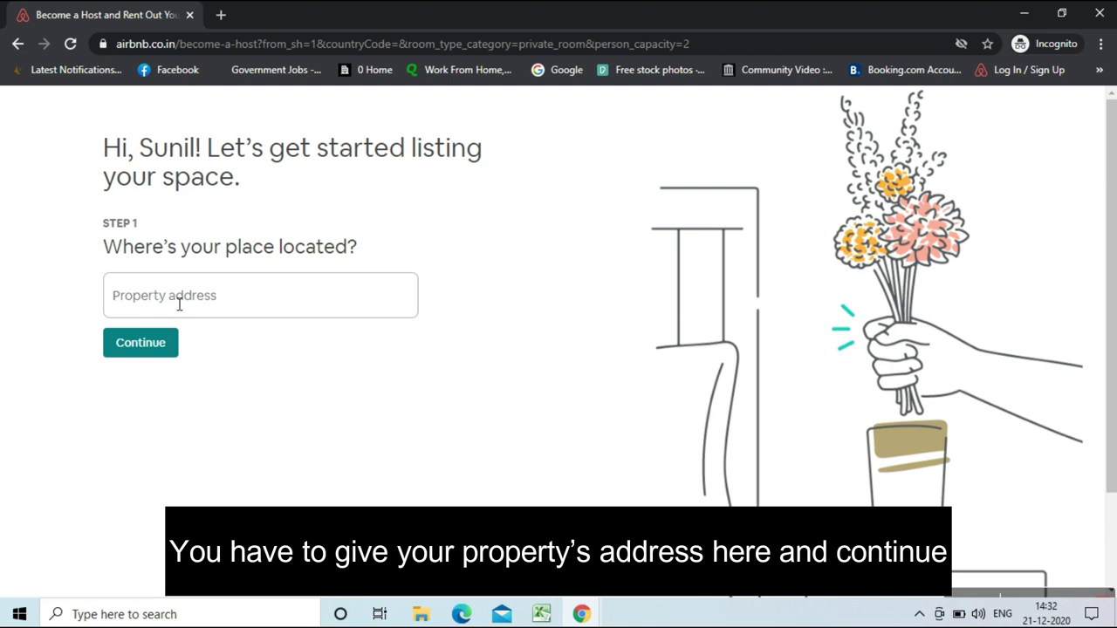
Paste the property's full address into the address field and continue
{"action": "left_click", "coordinate": [179, 304]}
{"action": "key", "text": "ctrl+v"}
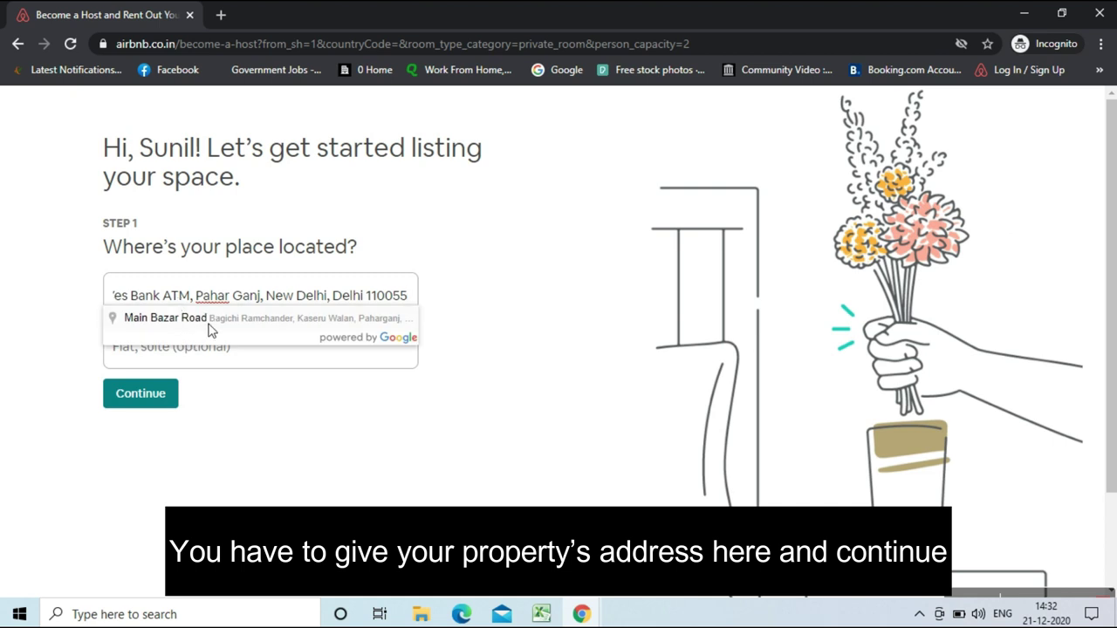
{"action": "left_click", "coordinate": [376, 227]}
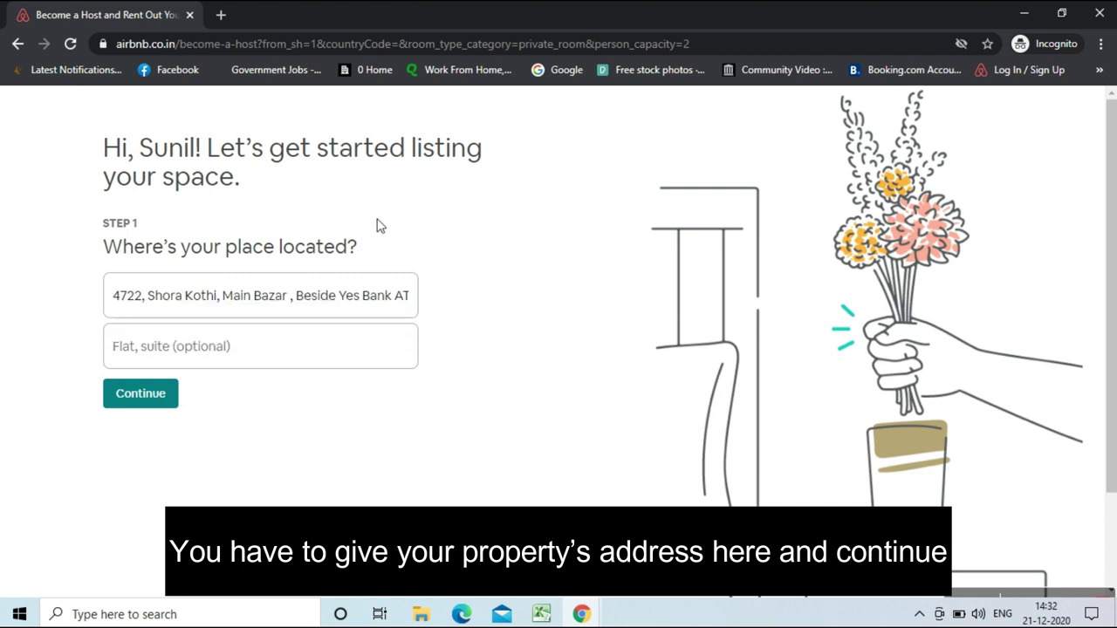
{"action": "left_click", "coordinate": [147, 407]}
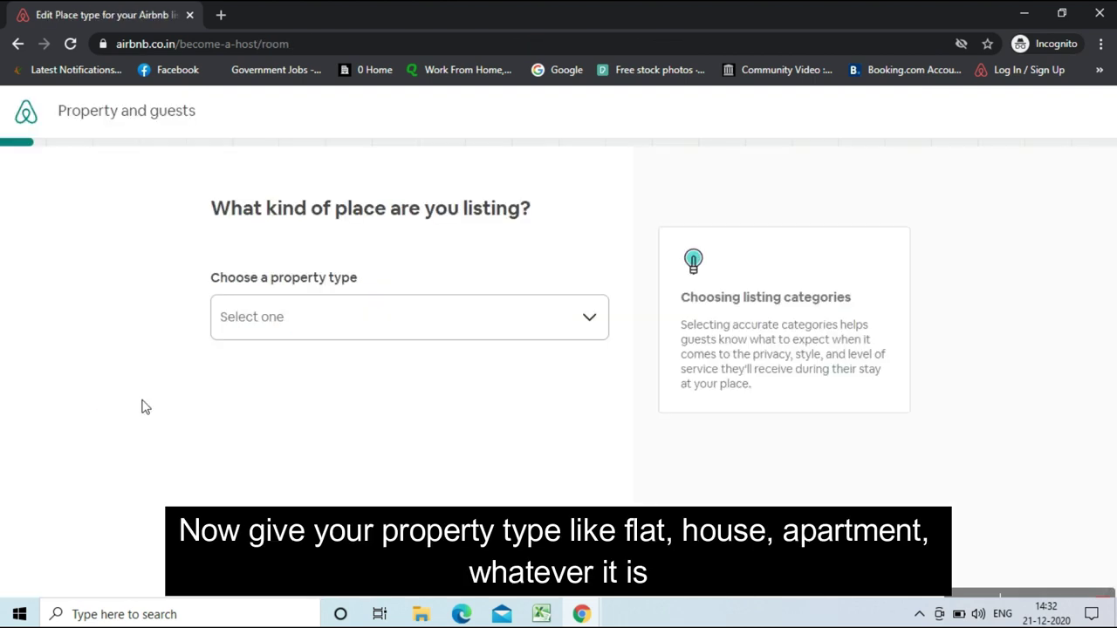
Set the property type to Boutique hotel and the specific place type to Hotel
{"action": "left_click", "coordinate": [475, 332]}
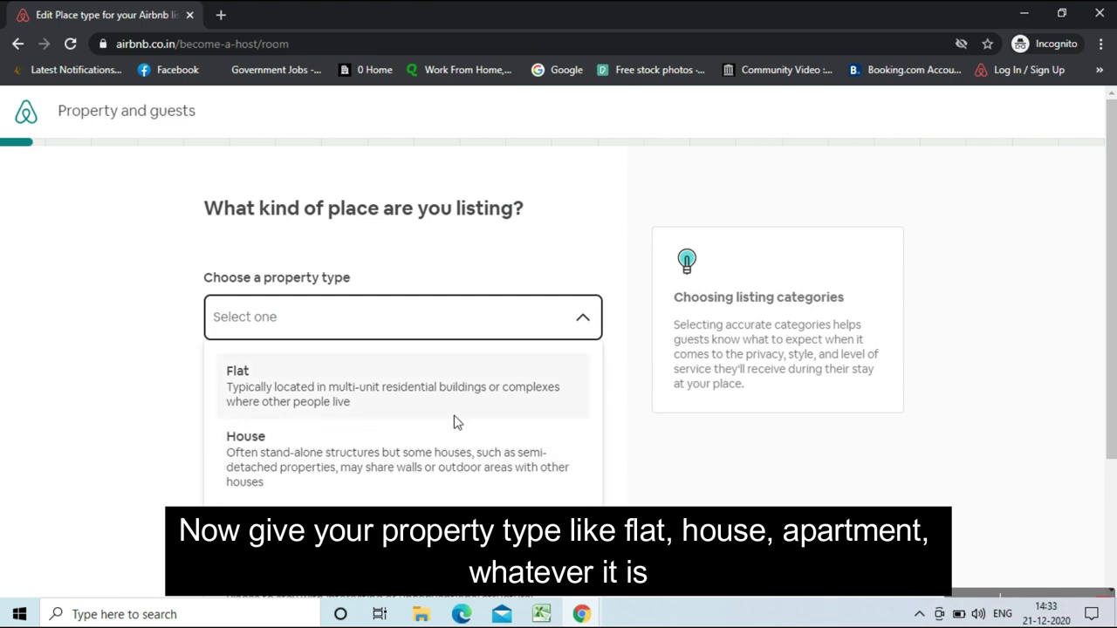
{"action": "left_click_drag", "start_coordinate": [1111, 247], "coordinate": [1114, 371]}
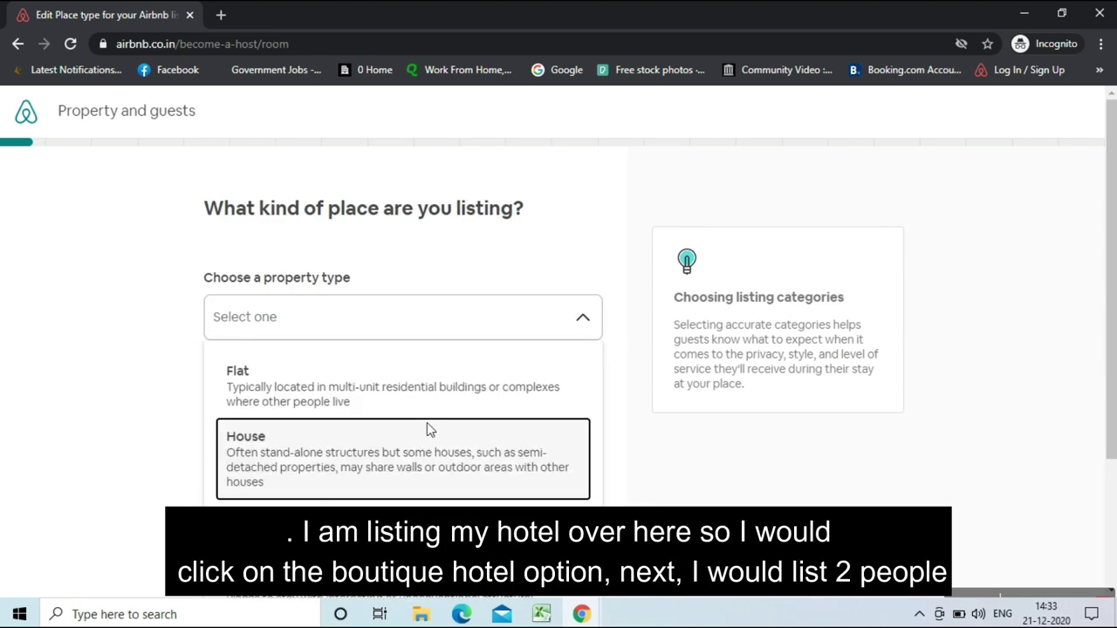
{"action": "left_click", "coordinate": [427, 423]}
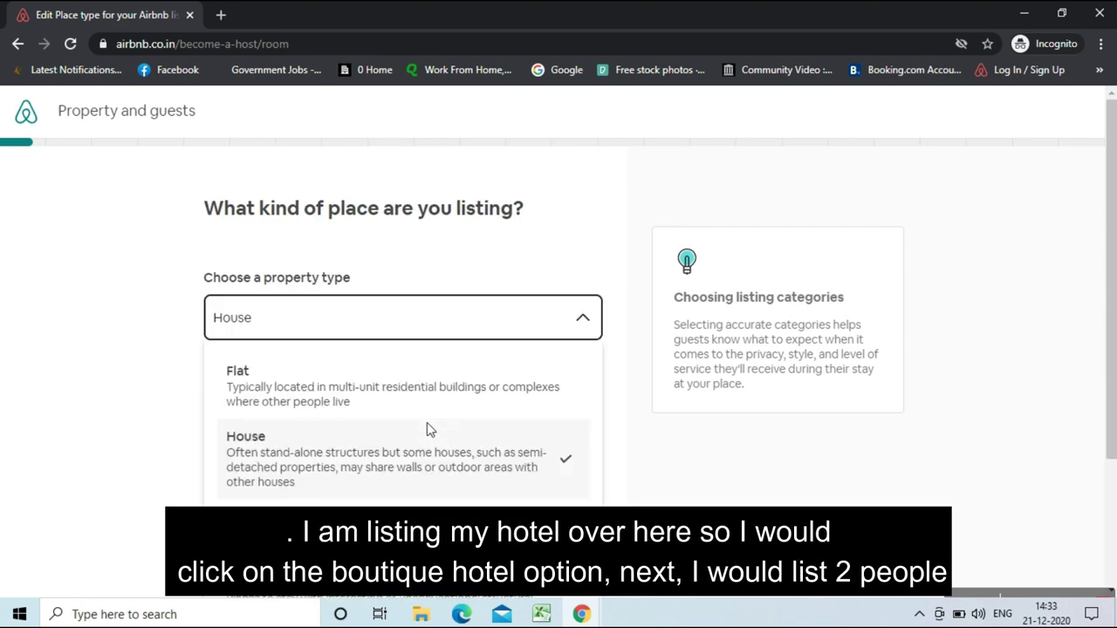
{"action": "left_click", "coordinate": [459, 499]}
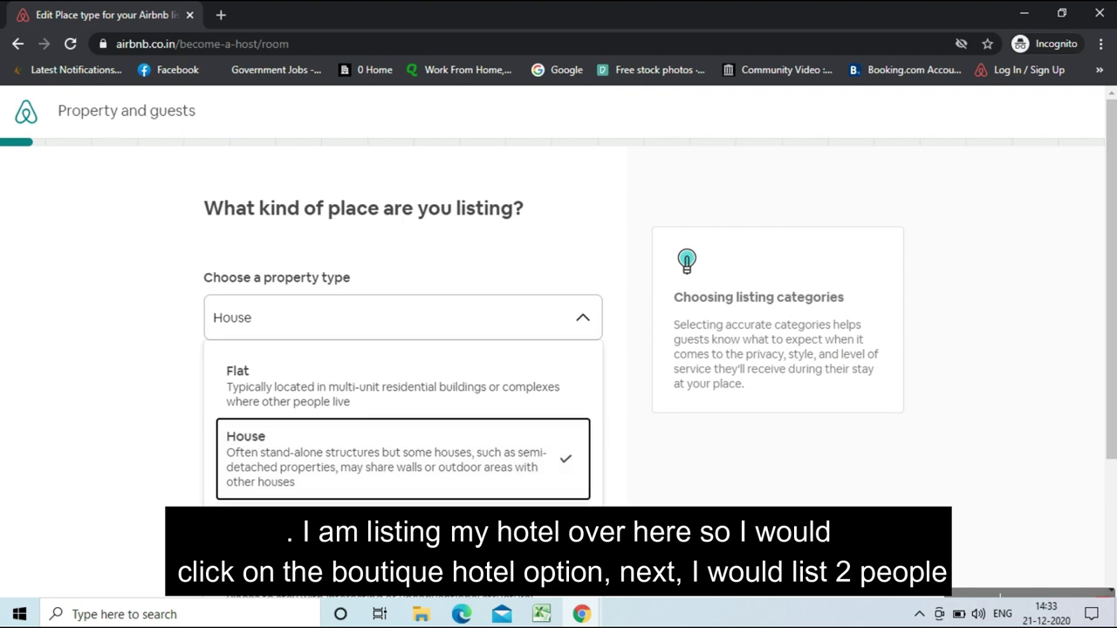
{"action": "scroll", "coordinate": [558, 349], "scroll_direction": "down", "scroll_amount": 2}
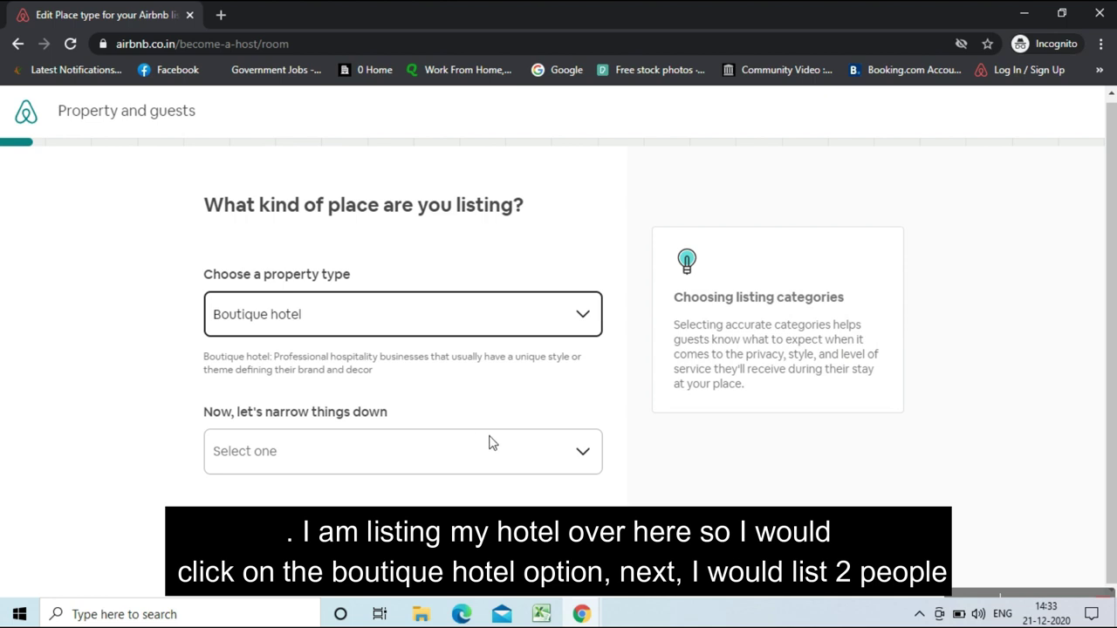
{"action": "left_click", "coordinate": [491, 457]}
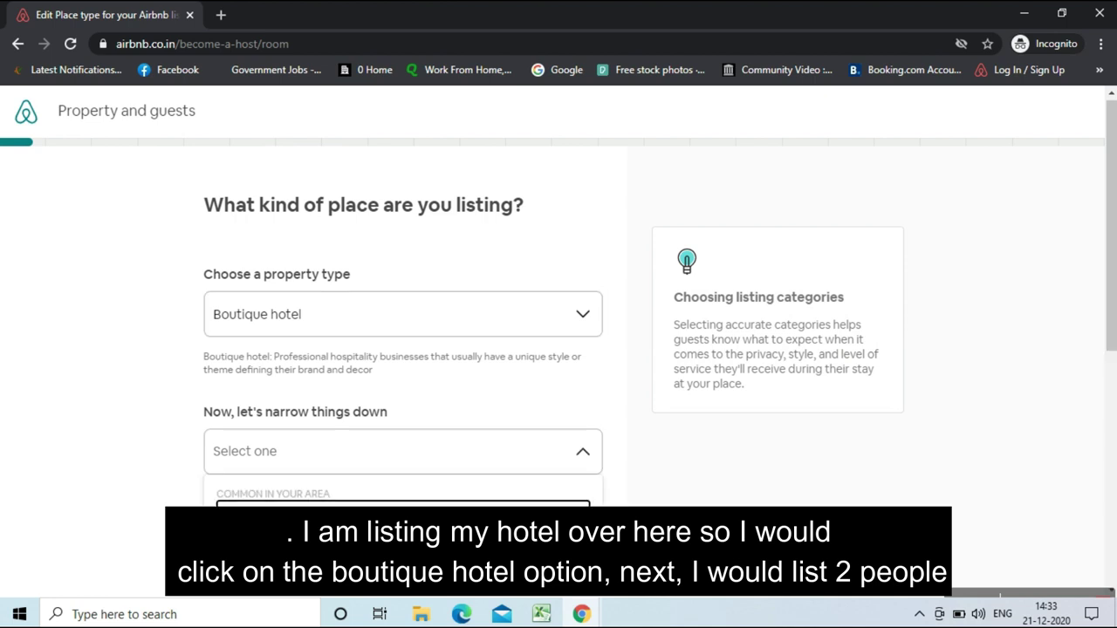
{"action": "left_click", "coordinate": [403, 524]}
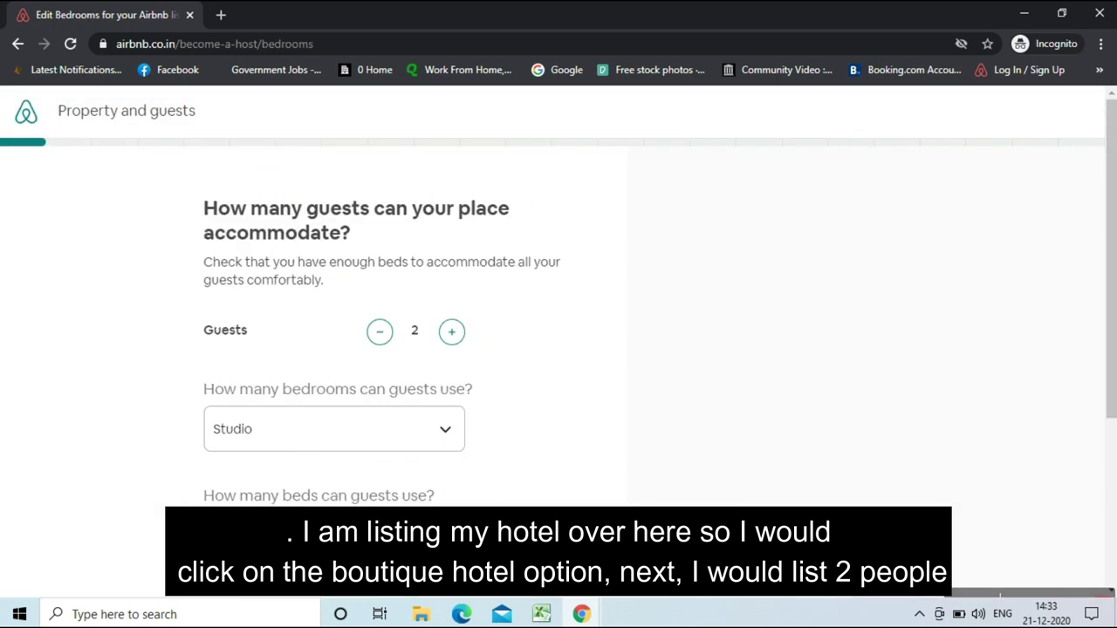
Recheck the property type, then set 1 bedroom, 1 bed and one private bathroom
{"action": "left_click", "coordinate": [228, 568]}
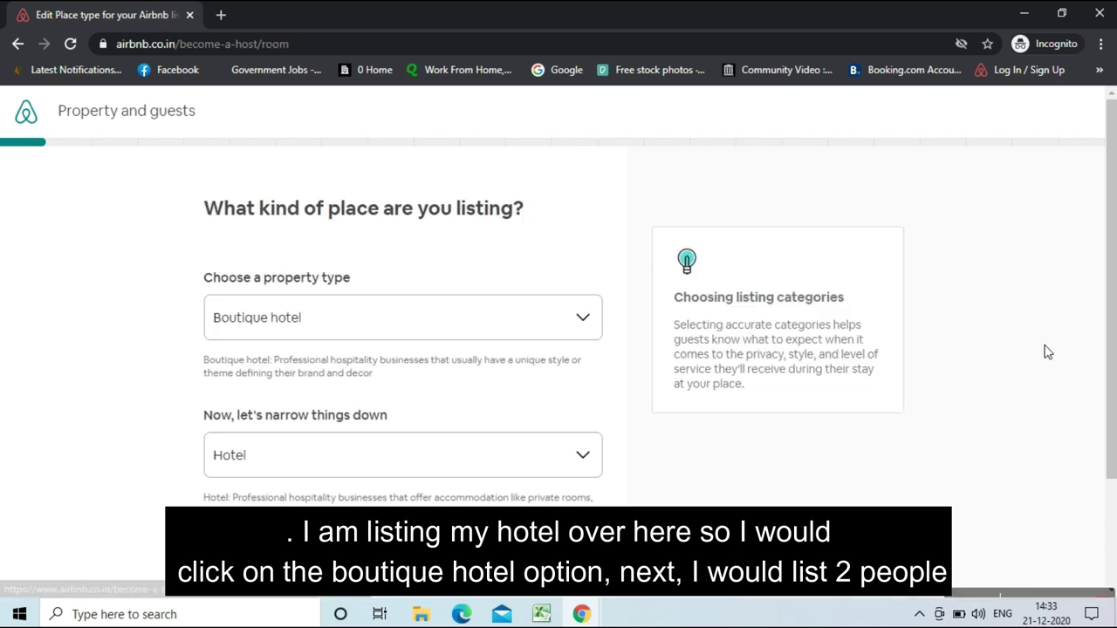
{"action": "left_click_drag", "start_coordinate": [1111, 248], "coordinate": [1115, 455]}
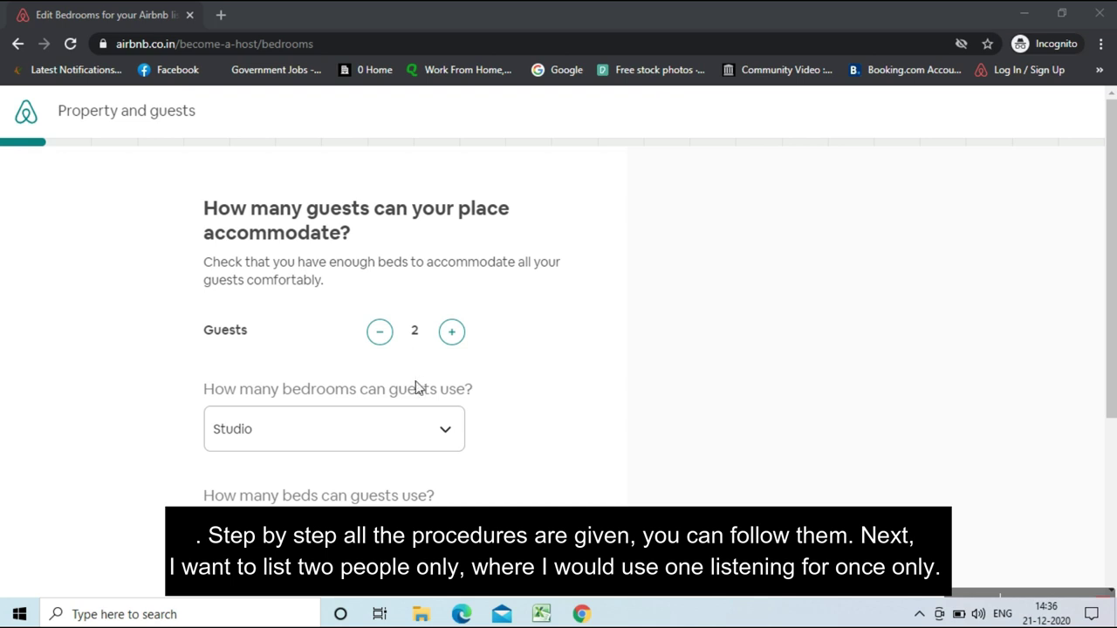
{"action": "left_click", "coordinate": [421, 418]}
{"action": "left_click", "coordinate": [421, 423]}
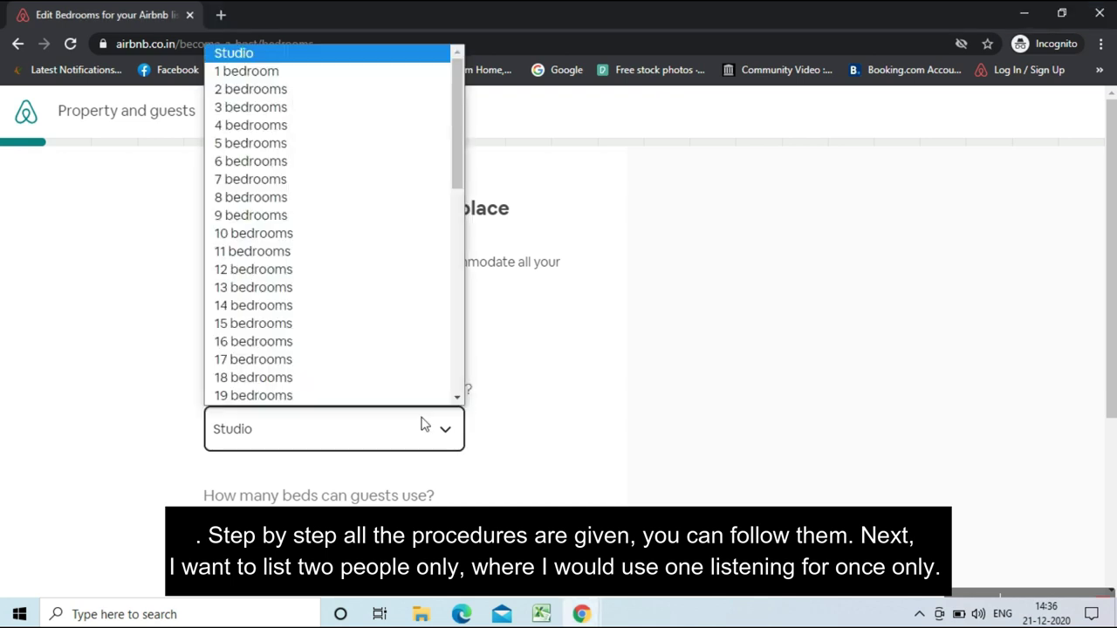
{"action": "left_click", "coordinate": [358, 78]}
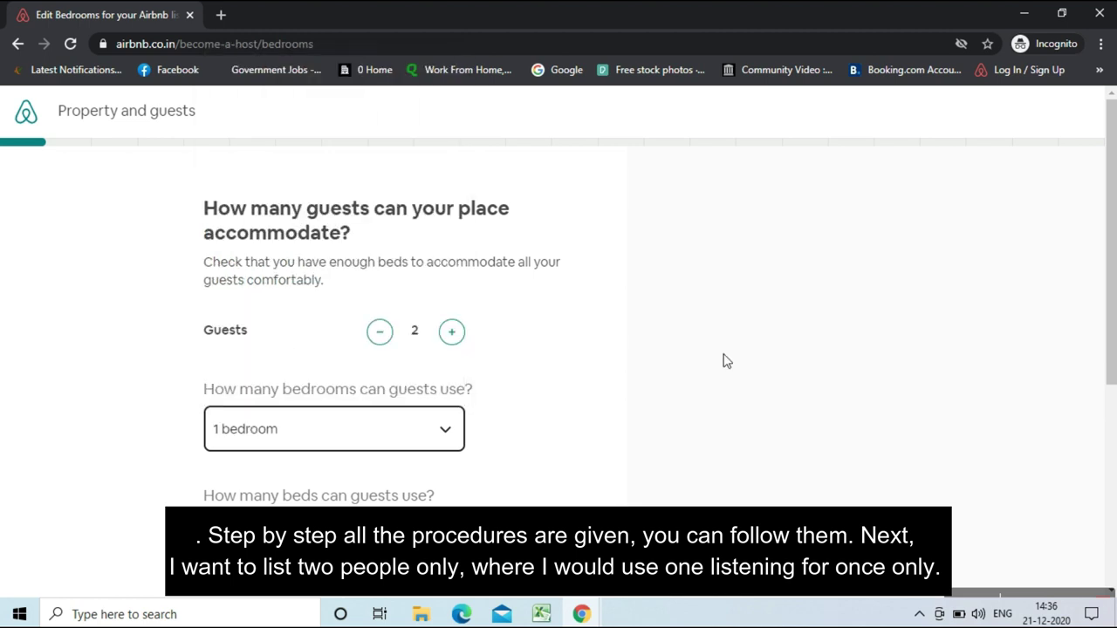
{"action": "scroll", "coordinate": [1114, 233], "scroll_direction": "down", "scroll_amount": 3}
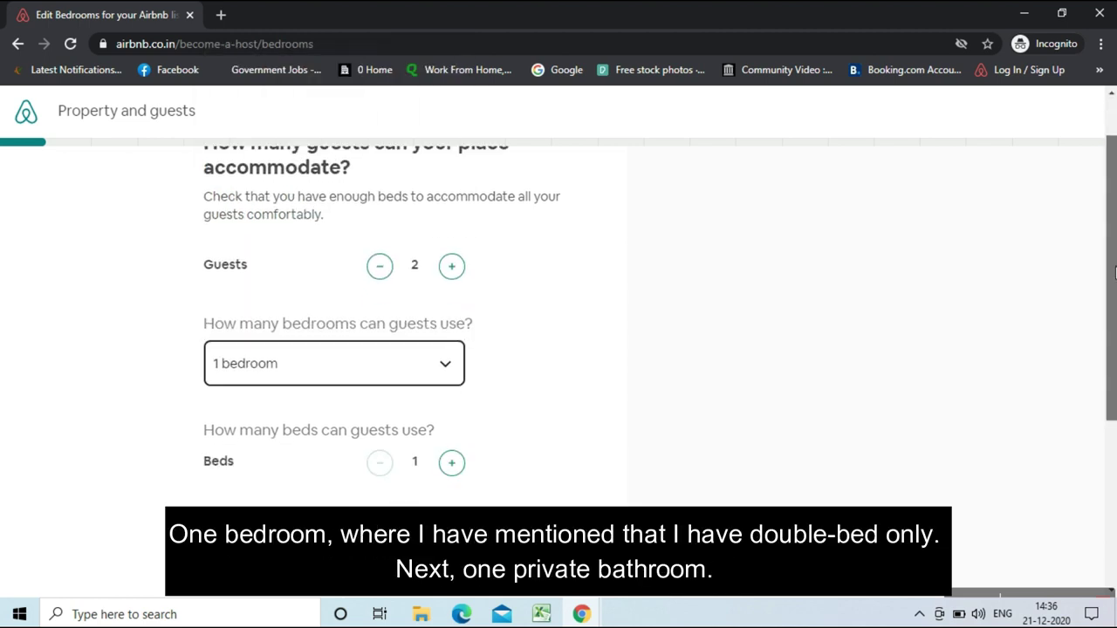
{"action": "scroll", "coordinate": [731, 332], "scroll_direction": "down", "scroll_amount": 2}
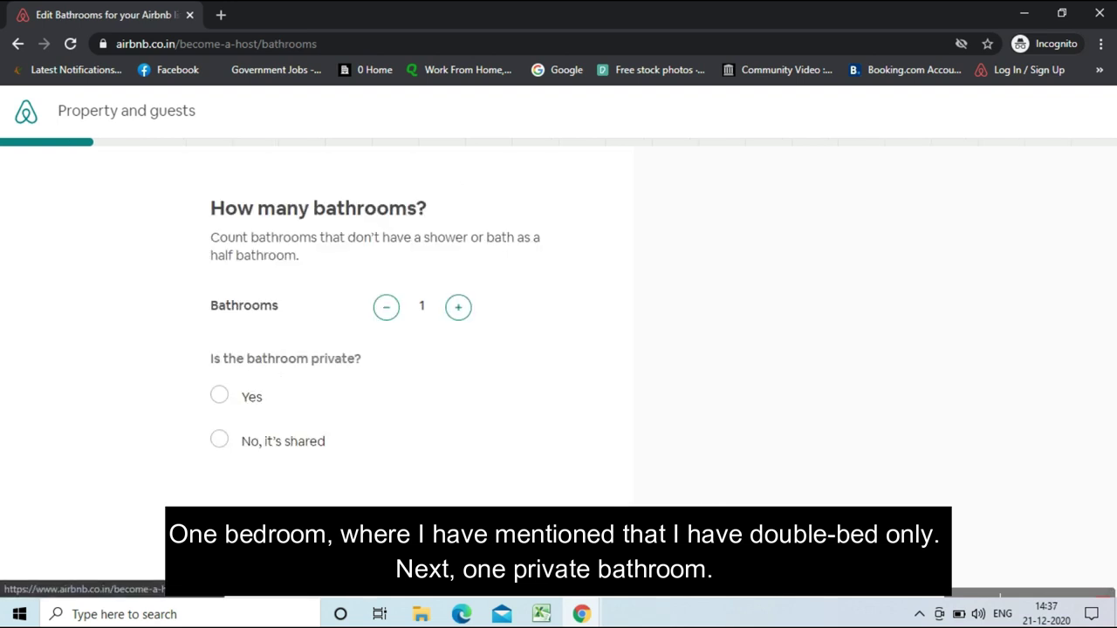
{"action": "left_click", "coordinate": [265, 401]}
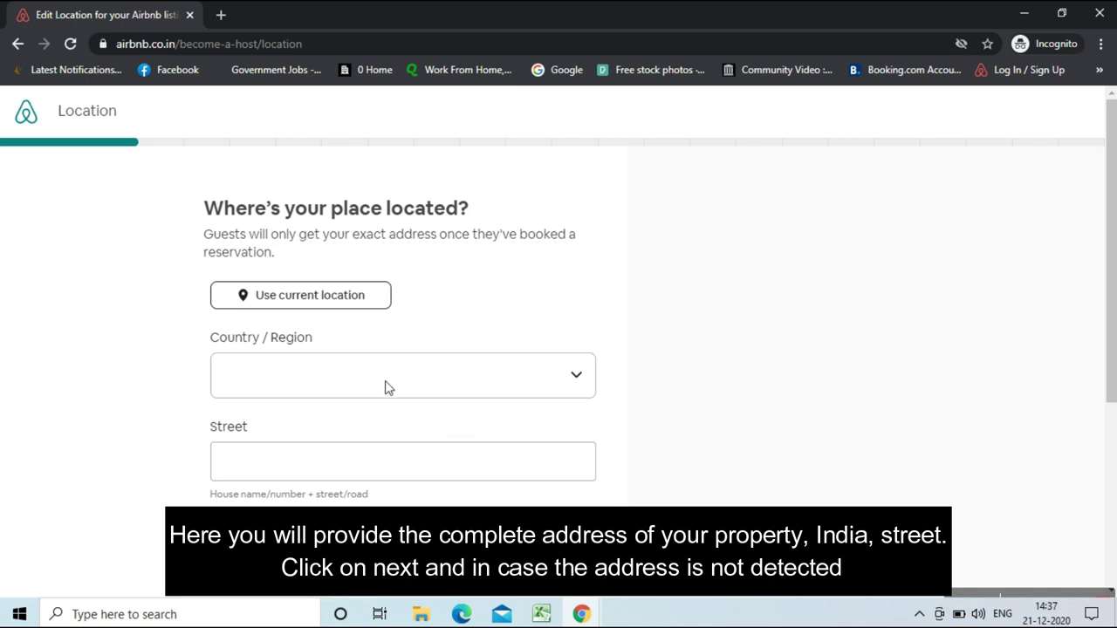
Set the country to India and fill the Street field with the Main Bazar Road address
{"action": "left_click", "coordinate": [358, 382]}
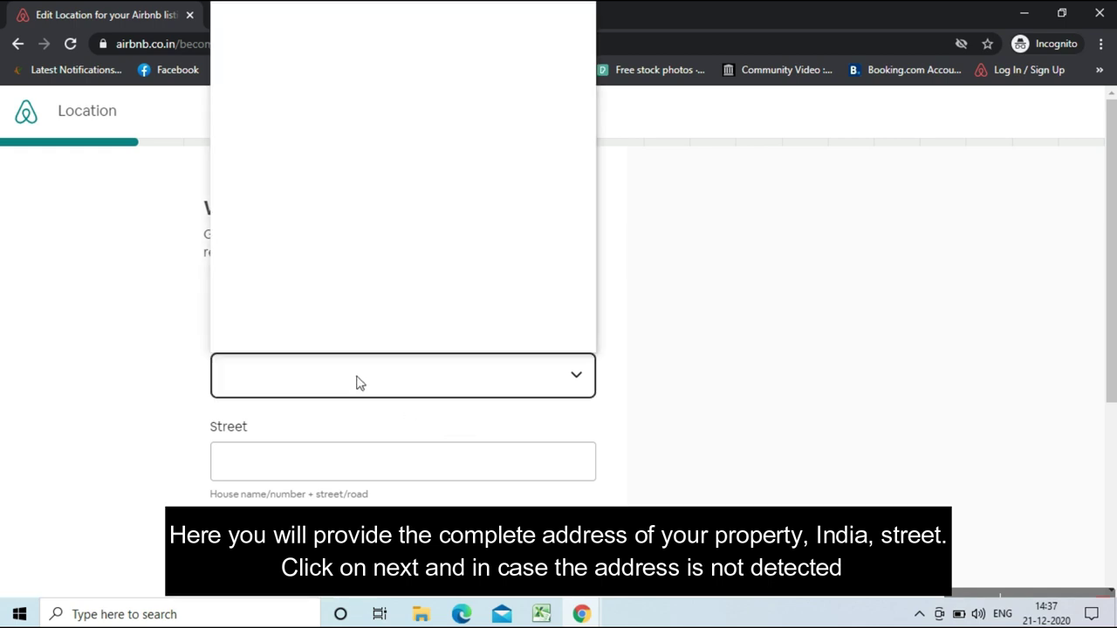
{"action": "type", "text": "india"}
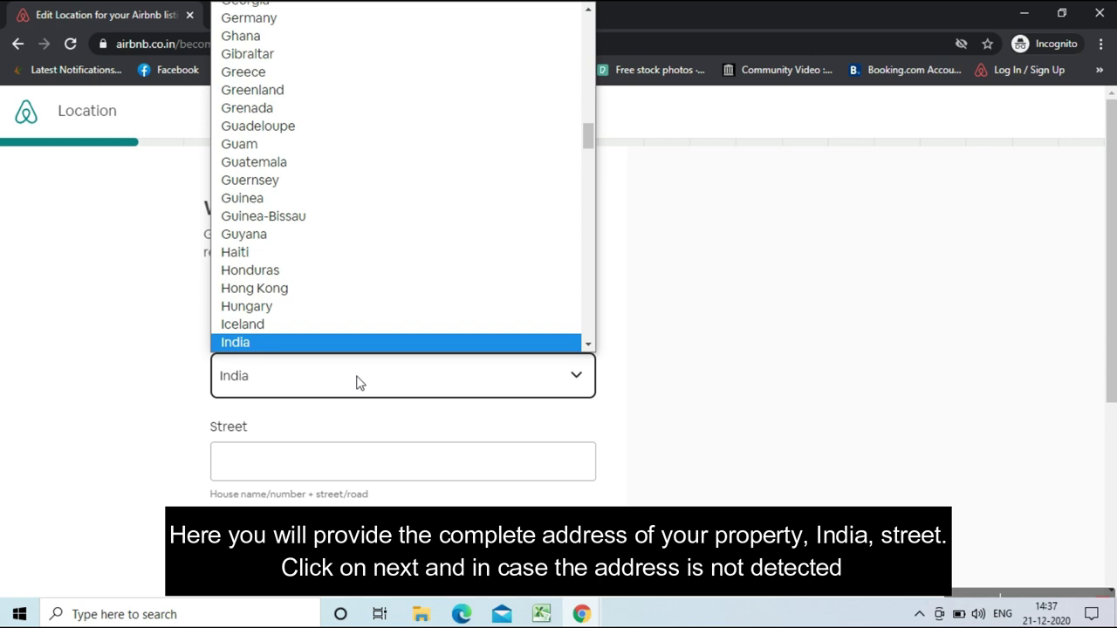
{"action": "key", "text": "Return"}
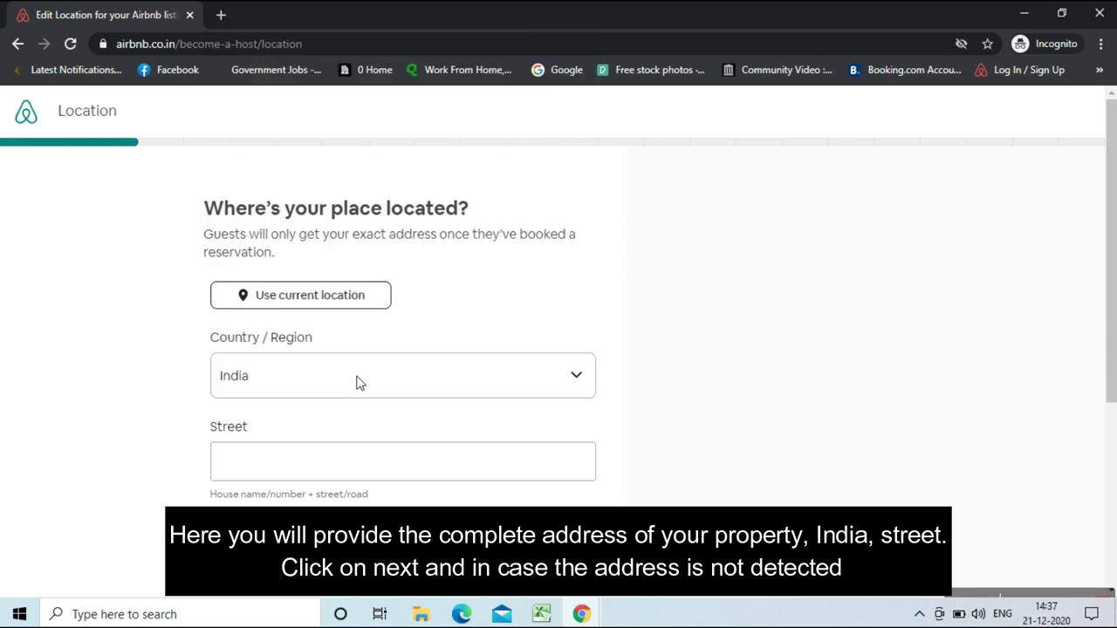
{"action": "left_click", "coordinate": [341, 471]}
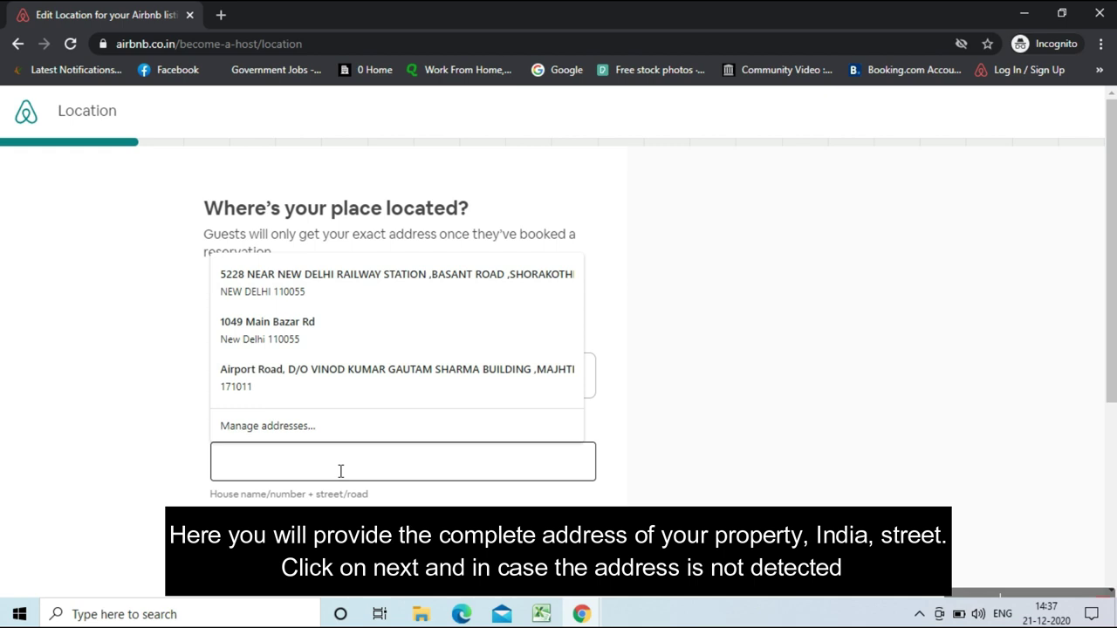
{"action": "key", "text": "ctrl+v"}
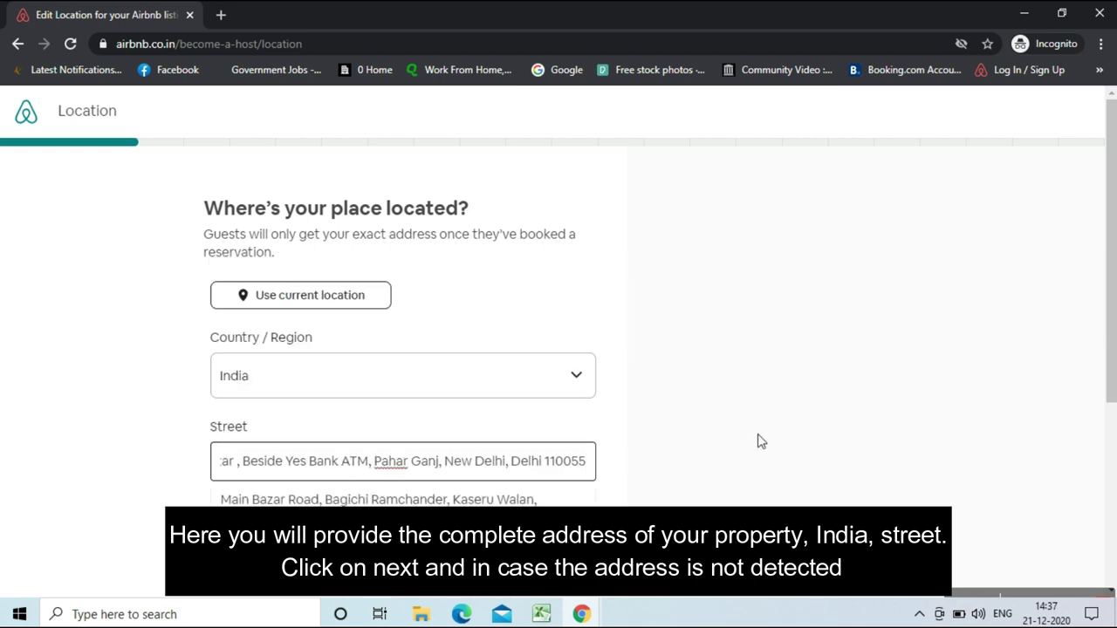
{"action": "left_click", "coordinate": [495, 501]}
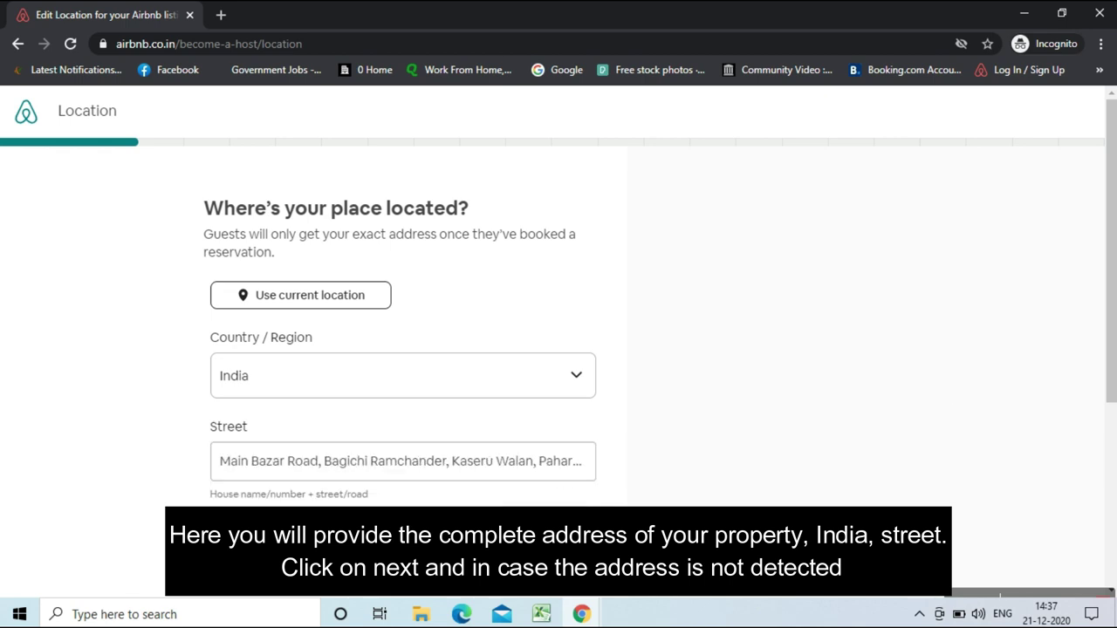
Paste the full address into the Flat field, submit it, and choose to mark the location on the map
{"action": "left_click_drag", "start_coordinate": [1111, 338], "coordinate": [1111, 422]}
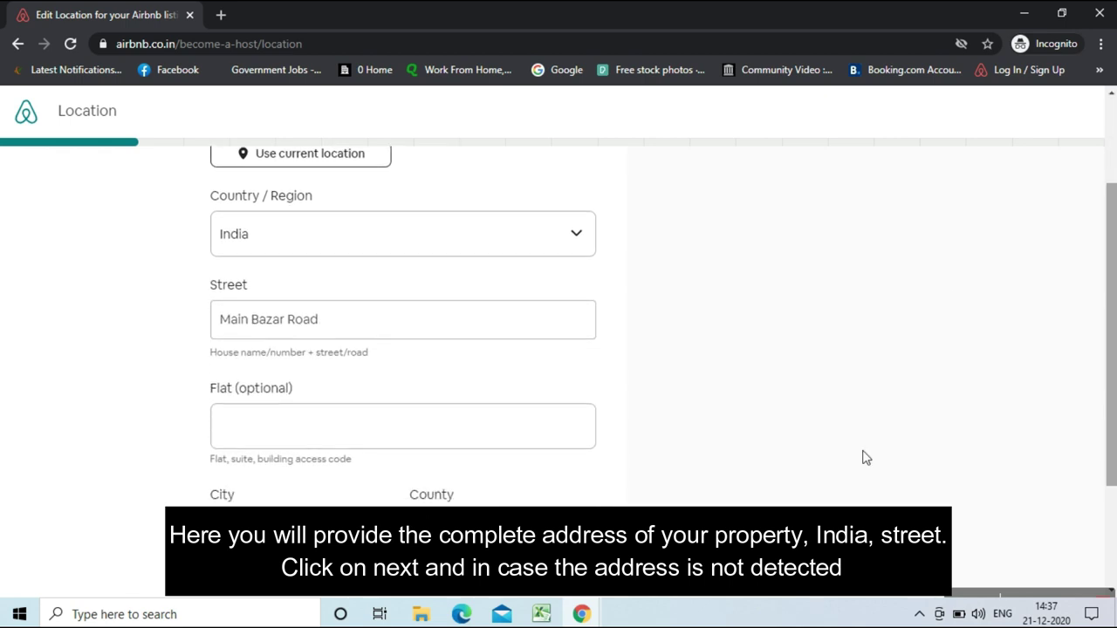
{"action": "left_click", "coordinate": [463, 441]}
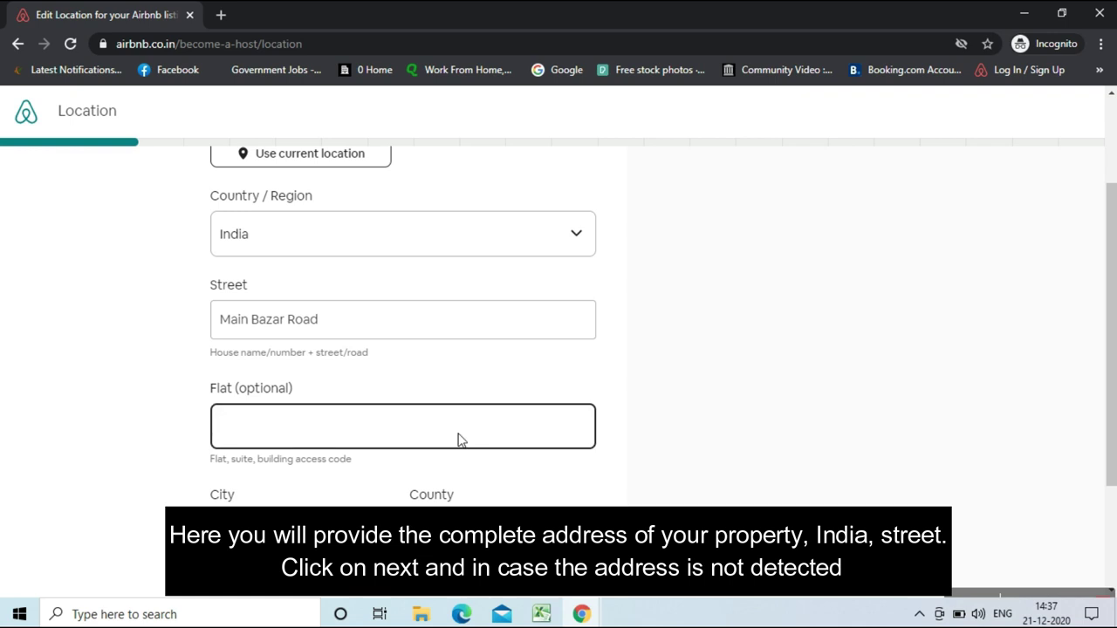
{"action": "key", "text": "ctrl+v"}
{"action": "left_click_drag", "start_coordinate": [1114, 377], "coordinate": [1114, 497]}
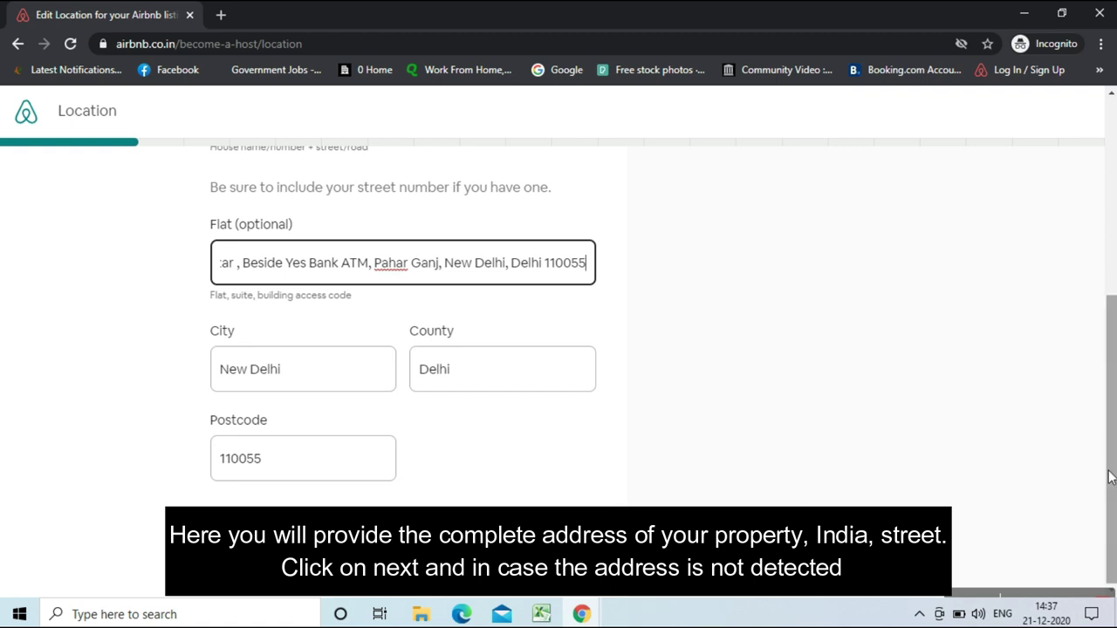
{"action": "left_click", "coordinate": [562, 555]}
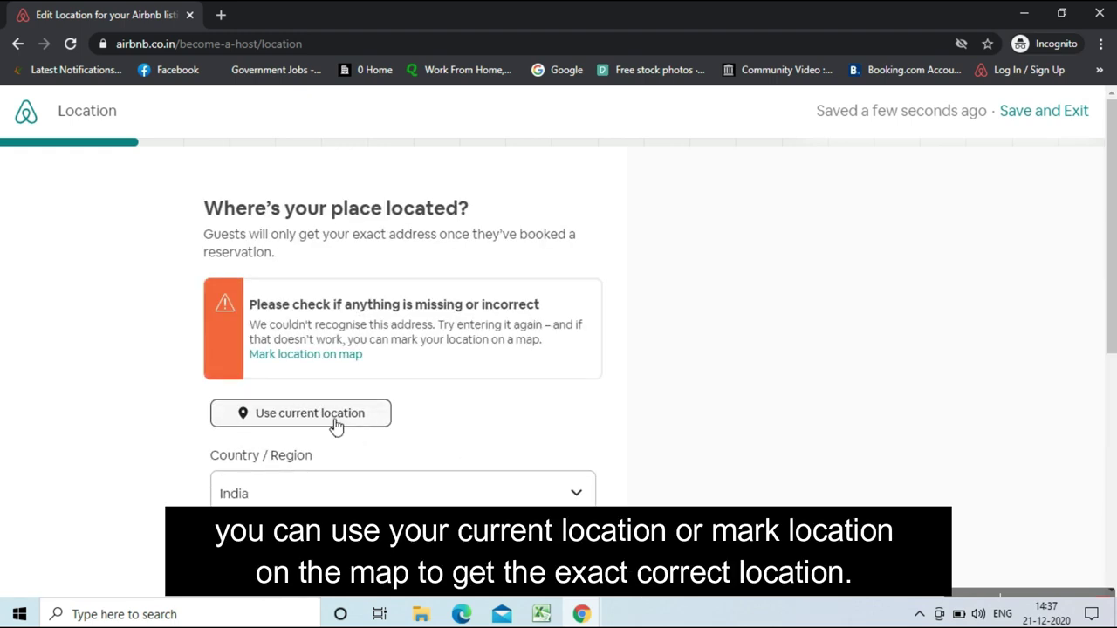
{"action": "left_click", "coordinate": [324, 356]}
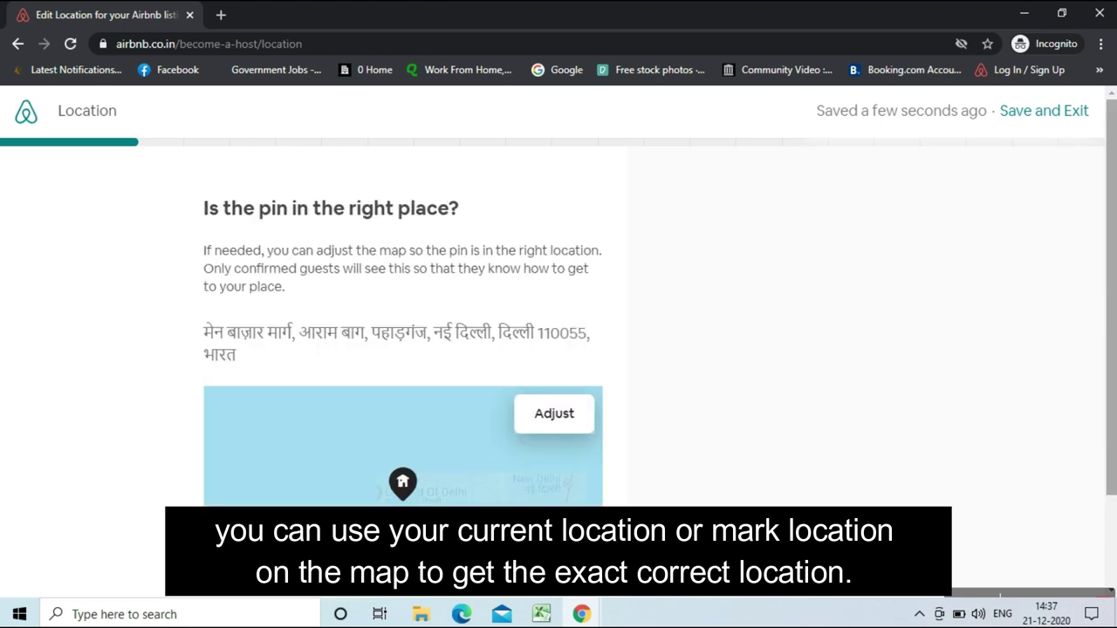
Confirm the map pin in Paharganj near New Delhi Railway Station
{"action": "scroll", "coordinate": [559, 349], "scroll_direction": "down", "scroll_amount": 2}
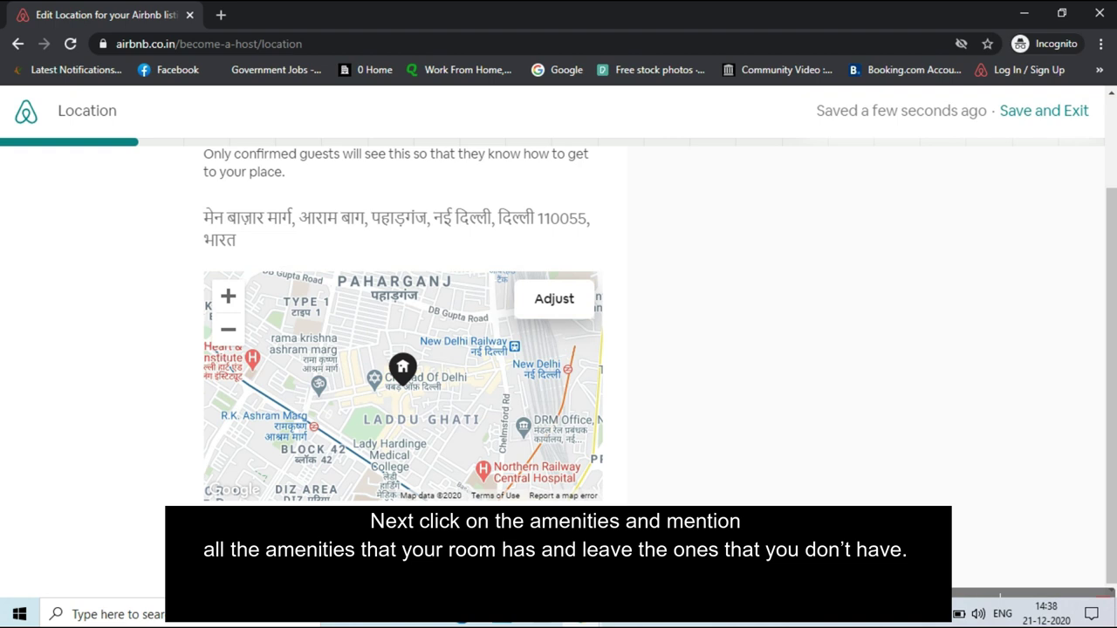
{"action": "left_click", "coordinate": [567, 558]}
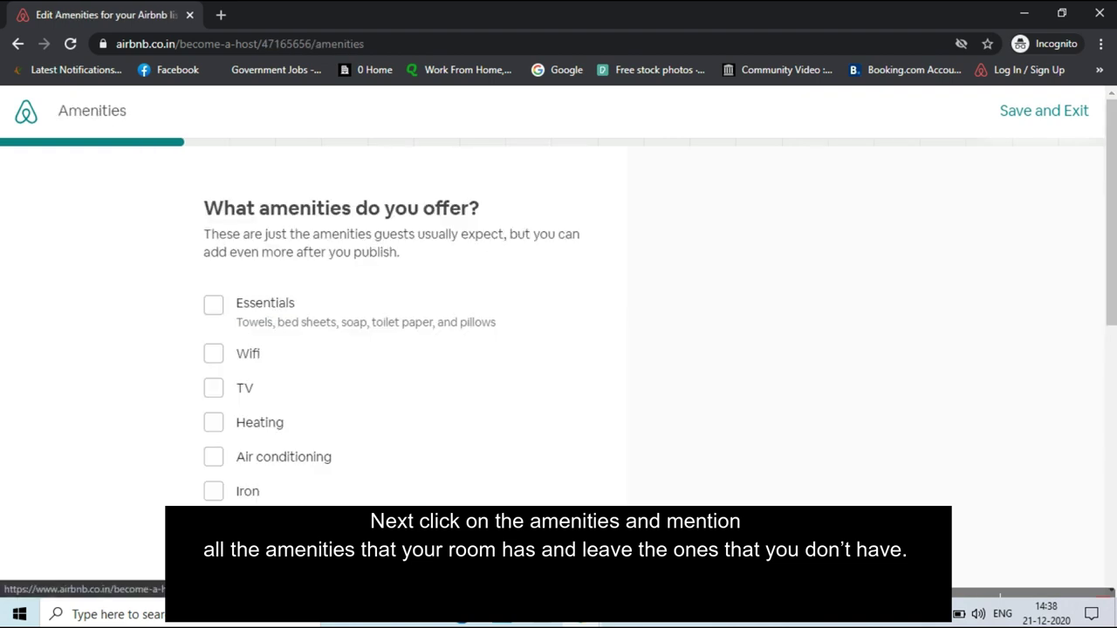
Tick Essentials, Wifi, TV, Air conditioning, Desk/workspace, Wardrobe/drawers, First aid kit and Fire extinguisher
{"action": "left_click", "coordinate": [273, 307]}
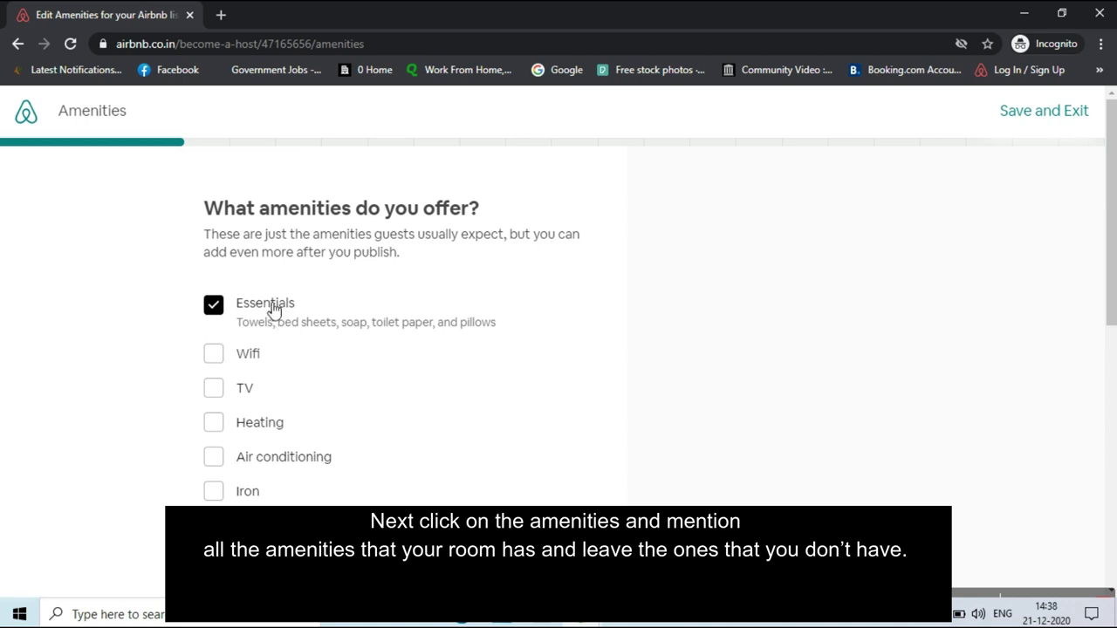
{"action": "left_click", "coordinate": [253, 356]}
{"action": "left_click", "coordinate": [244, 392]}
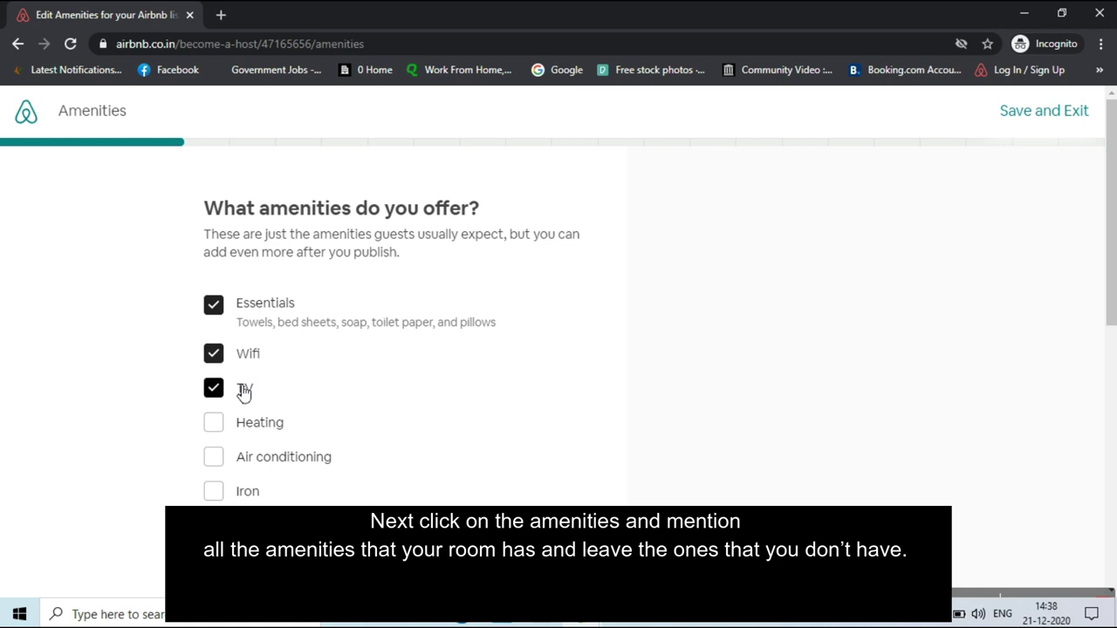
{"action": "left_click", "coordinate": [243, 468]}
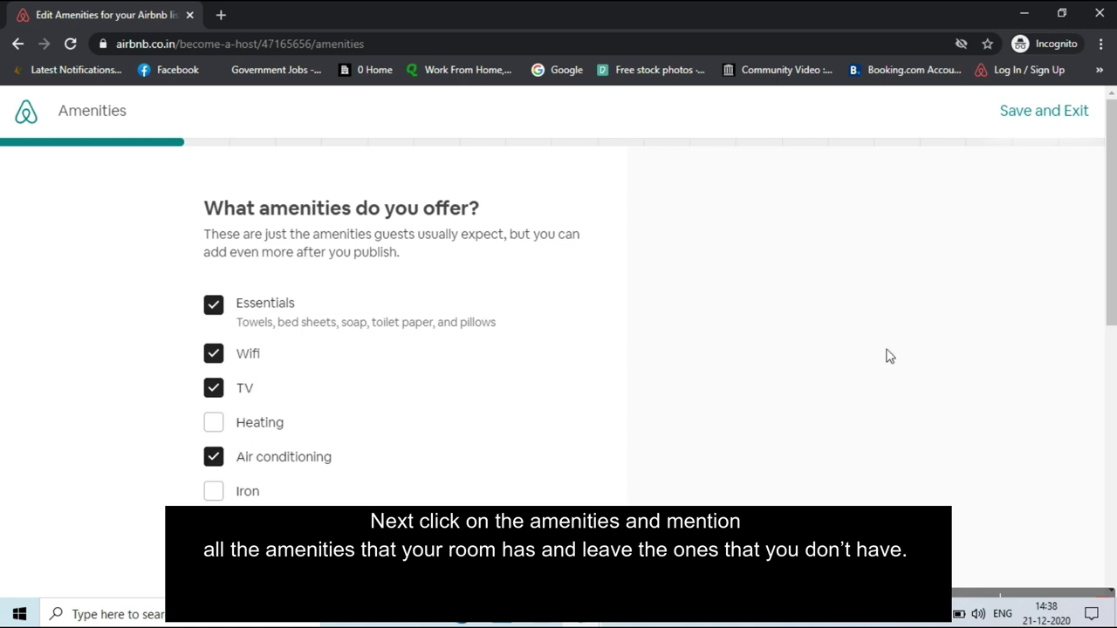
{"action": "left_click_drag", "start_coordinate": [1115, 229], "coordinate": [1115, 320]}
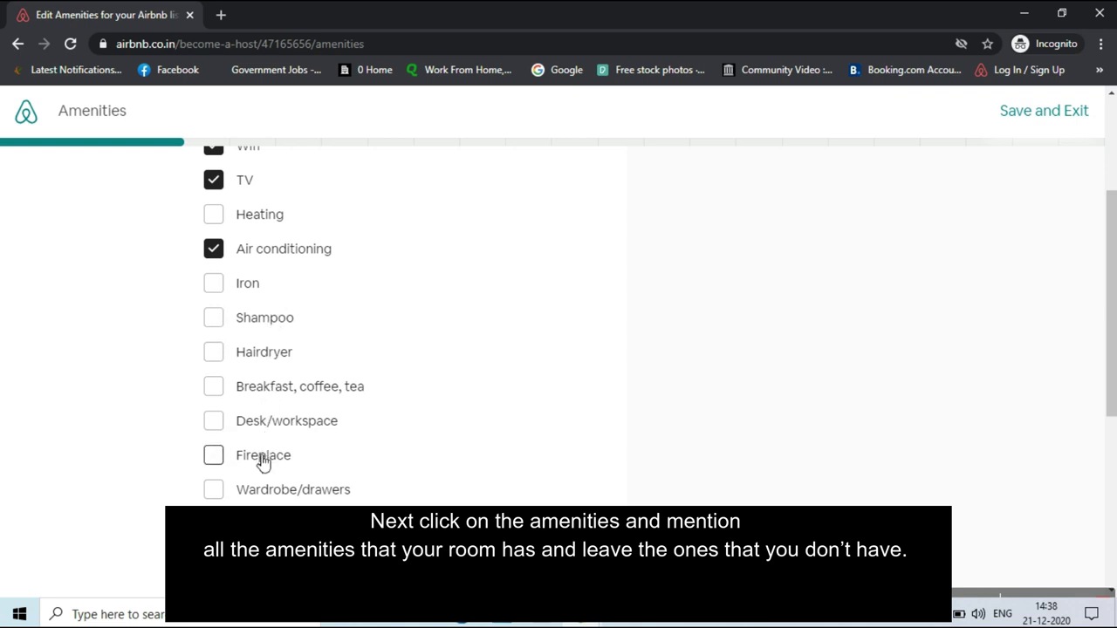
{"action": "left_click", "coordinate": [280, 433]}
{"action": "left_click_drag", "start_coordinate": [1114, 323], "coordinate": [1113, 386]}
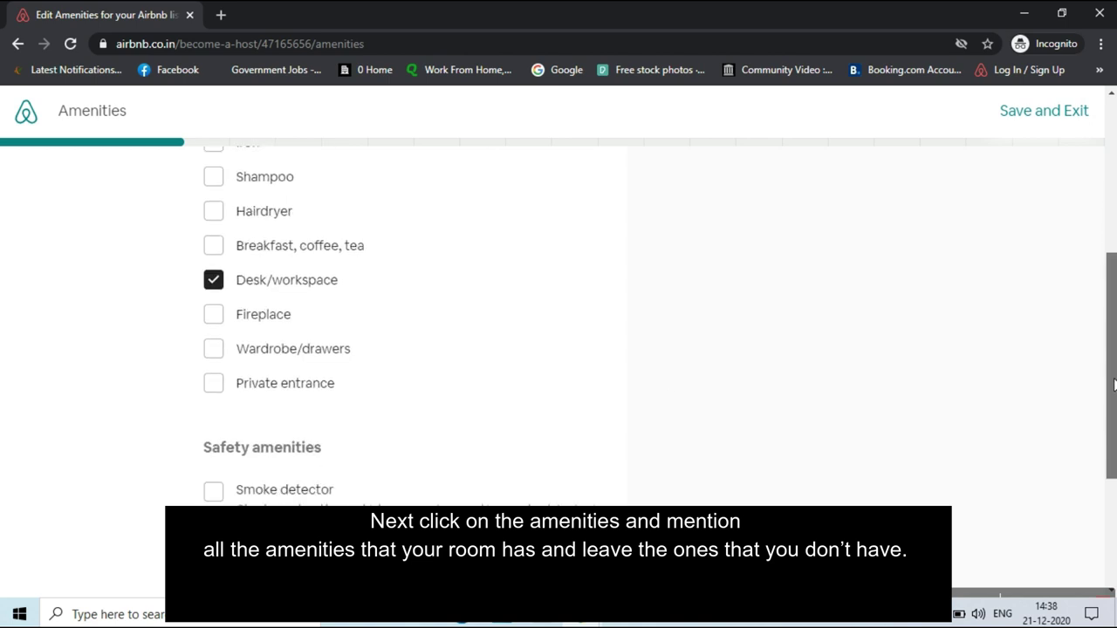
{"action": "left_click", "coordinate": [277, 356]}
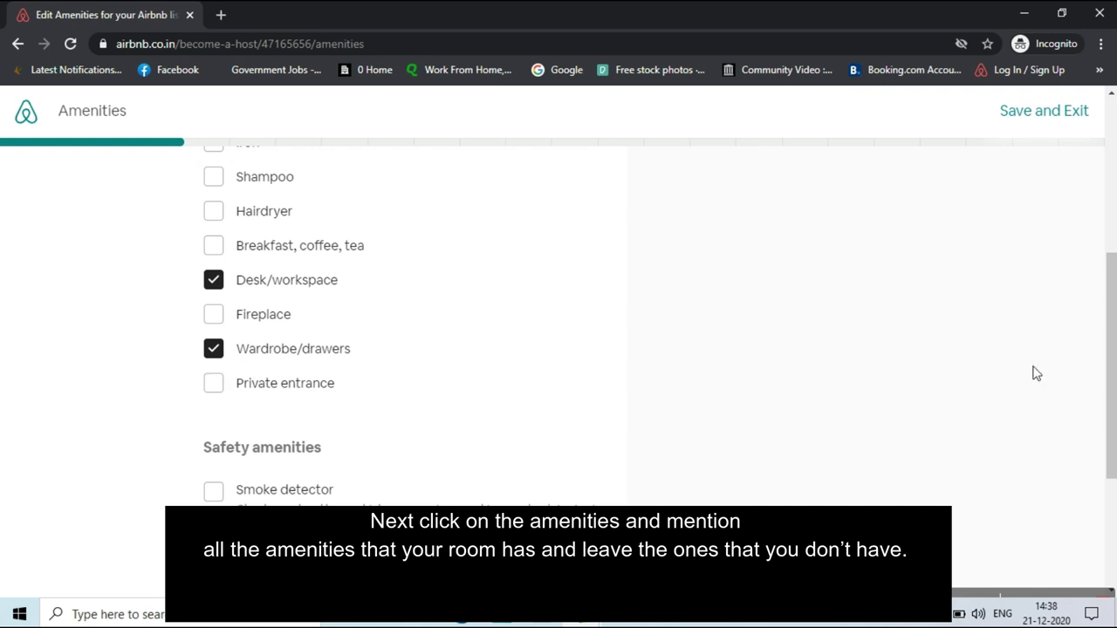
{"action": "left_click_drag", "start_coordinate": [1113, 343], "coordinate": [1112, 441]}
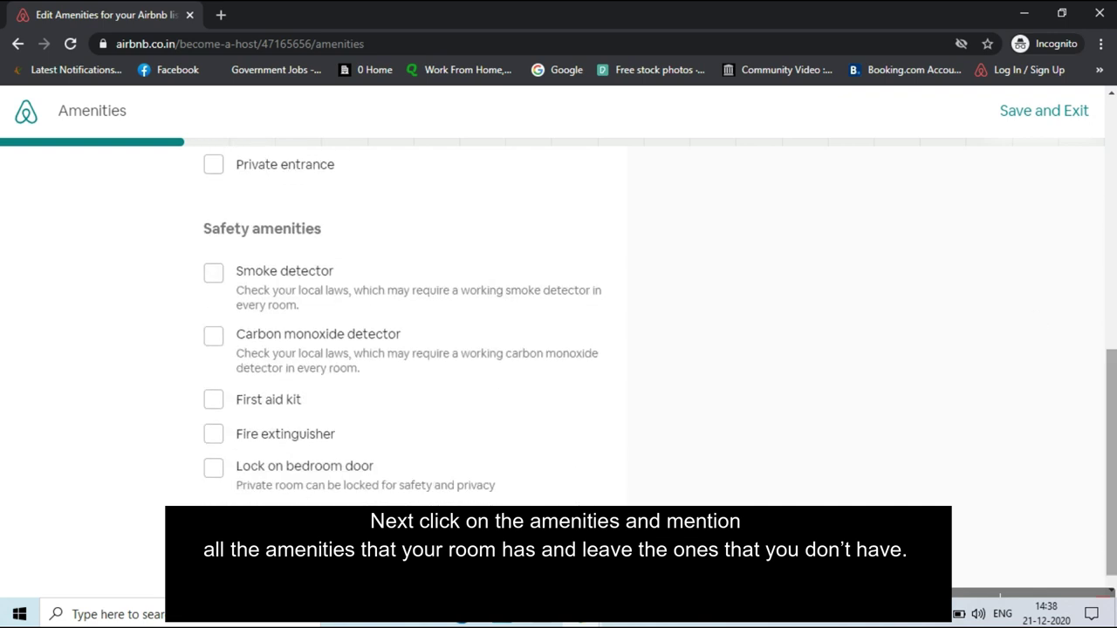
{"action": "left_click", "coordinate": [279, 407]}
{"action": "left_click", "coordinate": [277, 436]}
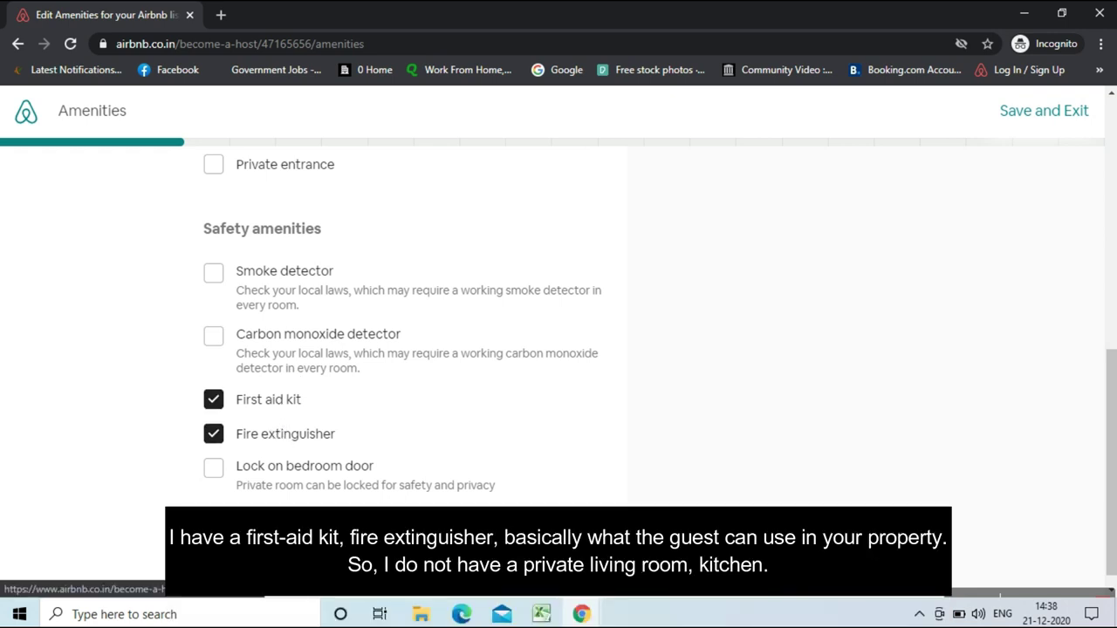
{"action": "left_click", "coordinate": [576, 559]}
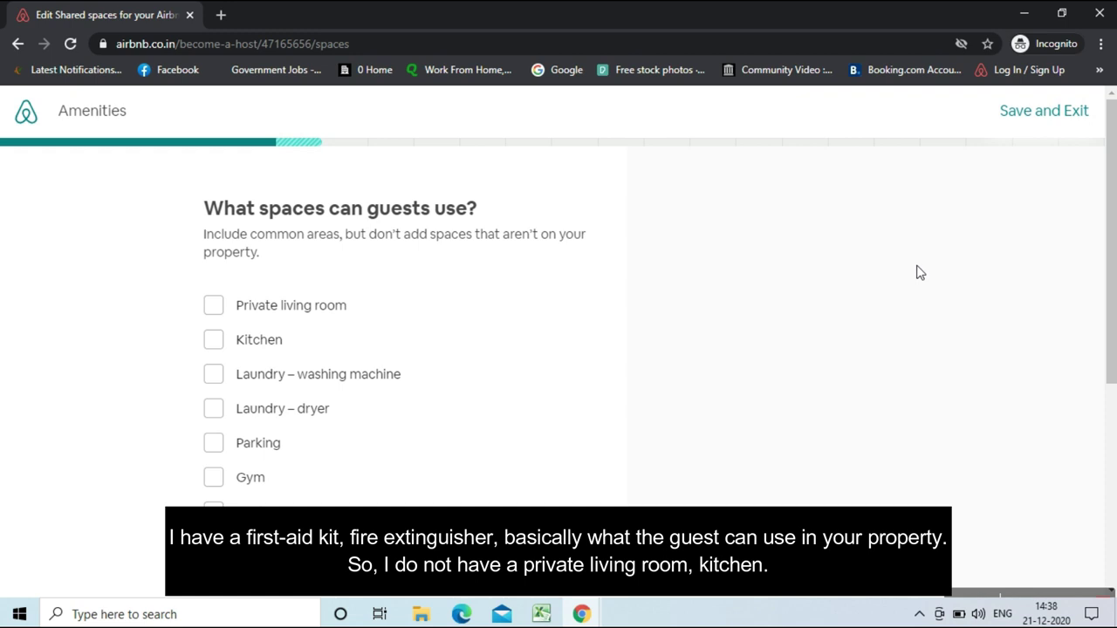
Skip the shared-spaces question and upload the room photos with a cover photo
{"action": "mouse_move", "coordinate": [1110, 204]}
{"action": "left_mouse_down"}
{"action": "mouse_move", "coordinate": [1114, 243]}
{"action": "mouse_move", "coordinate": [1114, 203]}
{"action": "left_mouse_up"}
{"action": "left_click_drag", "start_coordinate": [1113, 220], "coordinate": [1115, 421]}
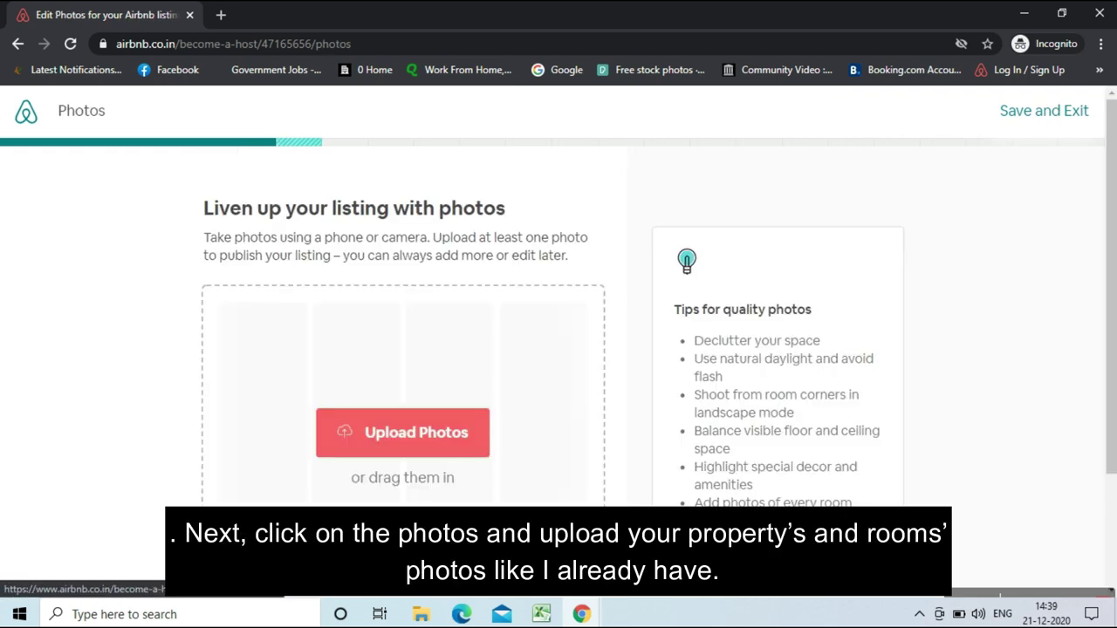
{"action": "left_click", "coordinate": [402, 441]}
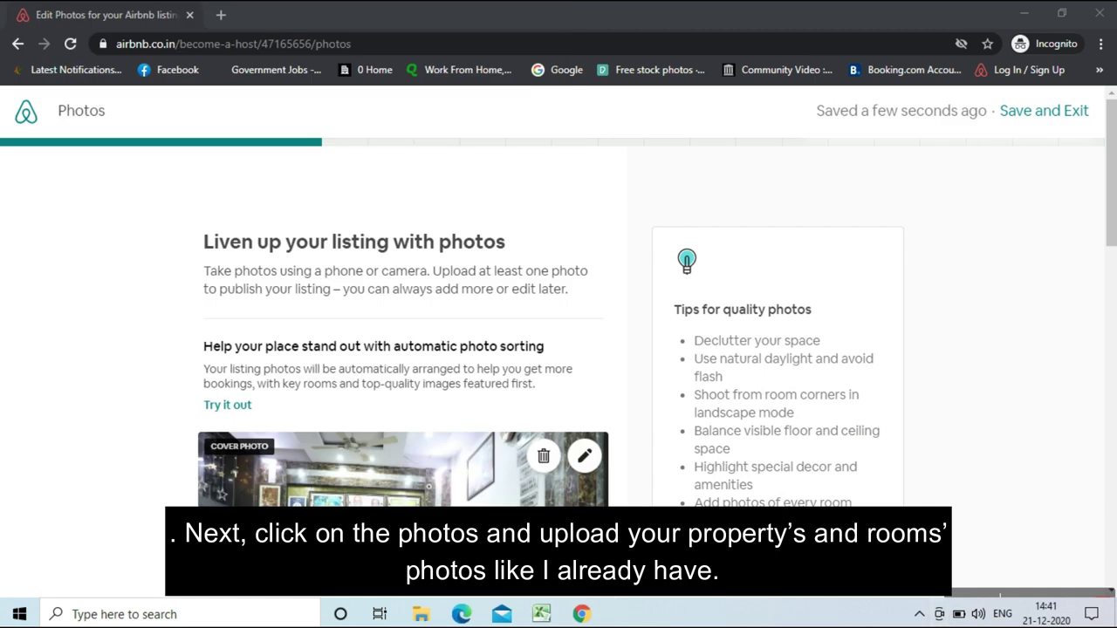
{"action": "left_click", "coordinate": [573, 567]}
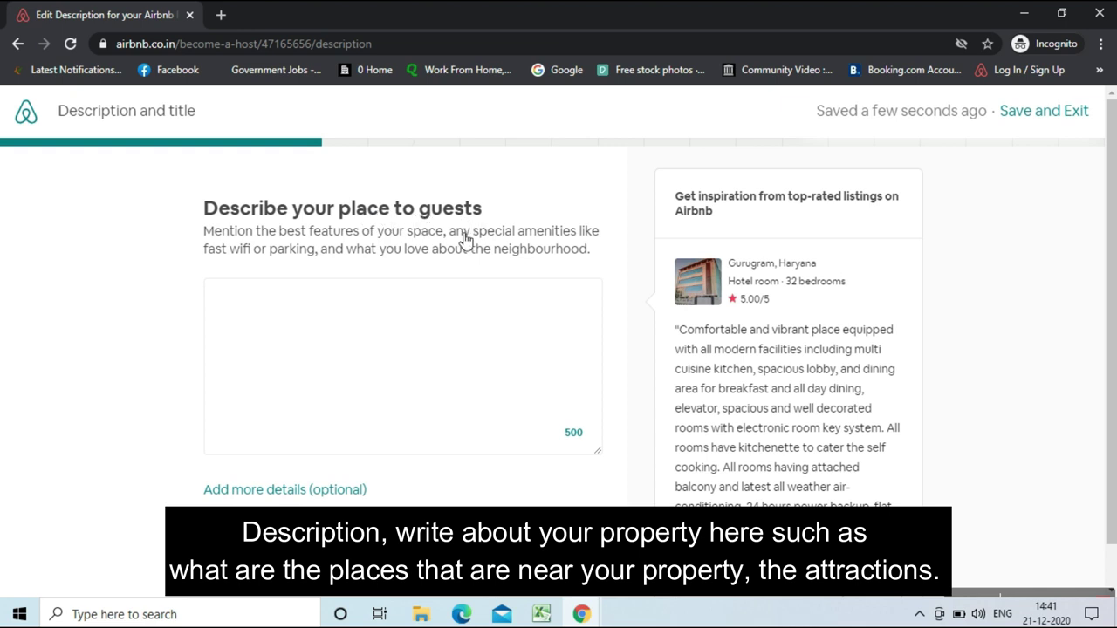
Copy the full description from the existing Paharganj listing and paste it into the new listing's description
{"action": "key", "text": "alt+Tab"}
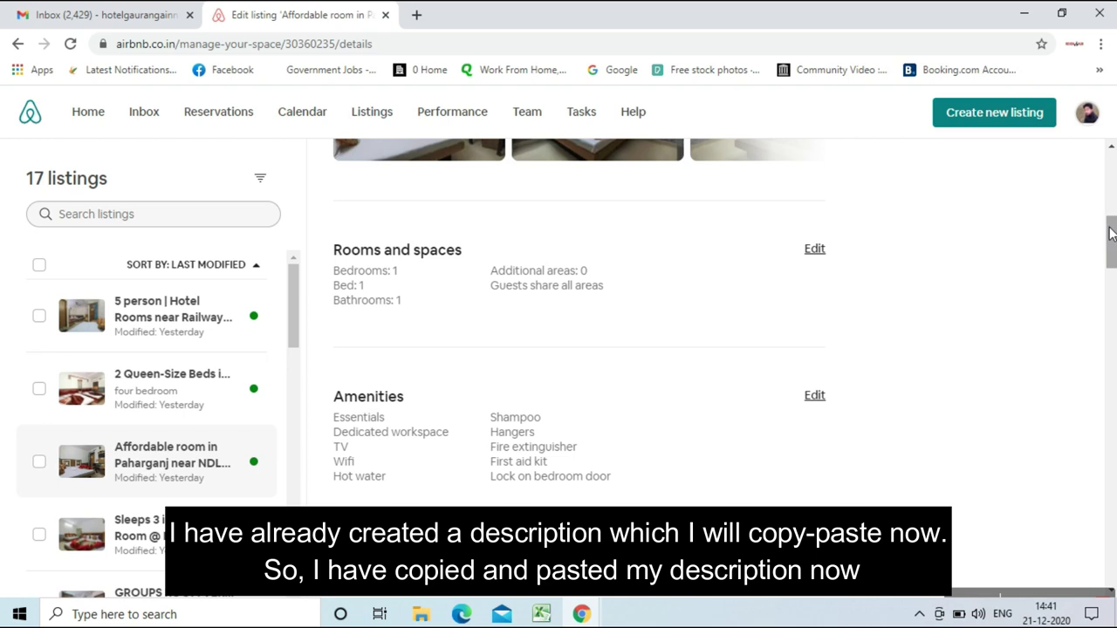
{"action": "left_click_drag", "start_coordinate": [1112, 236], "coordinate": [1113, 303]}
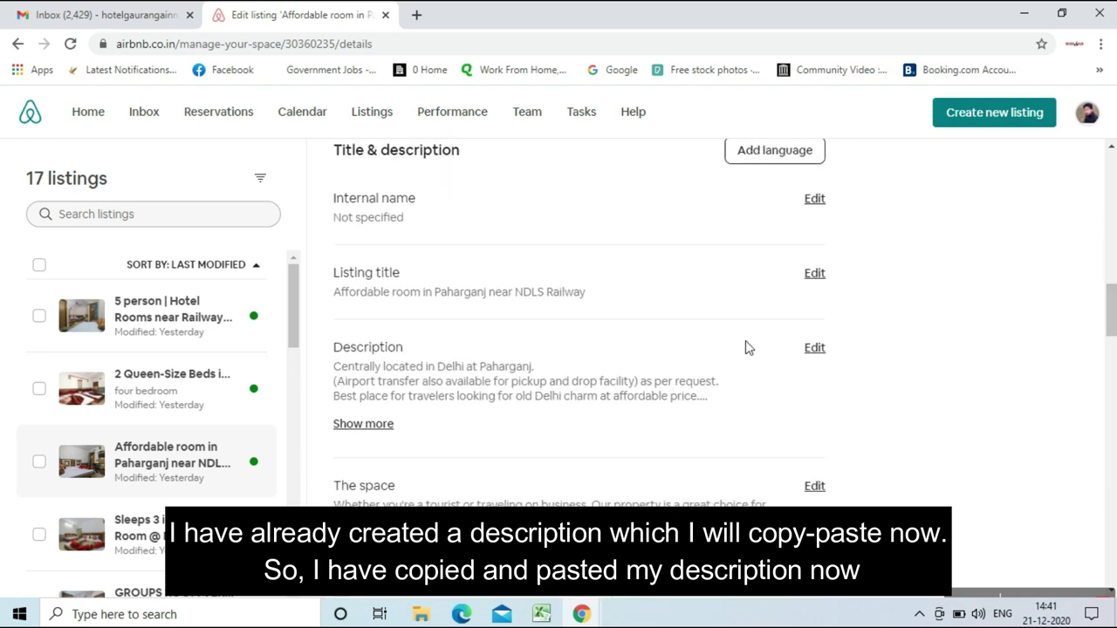
{"action": "left_click", "coordinate": [363, 424]}
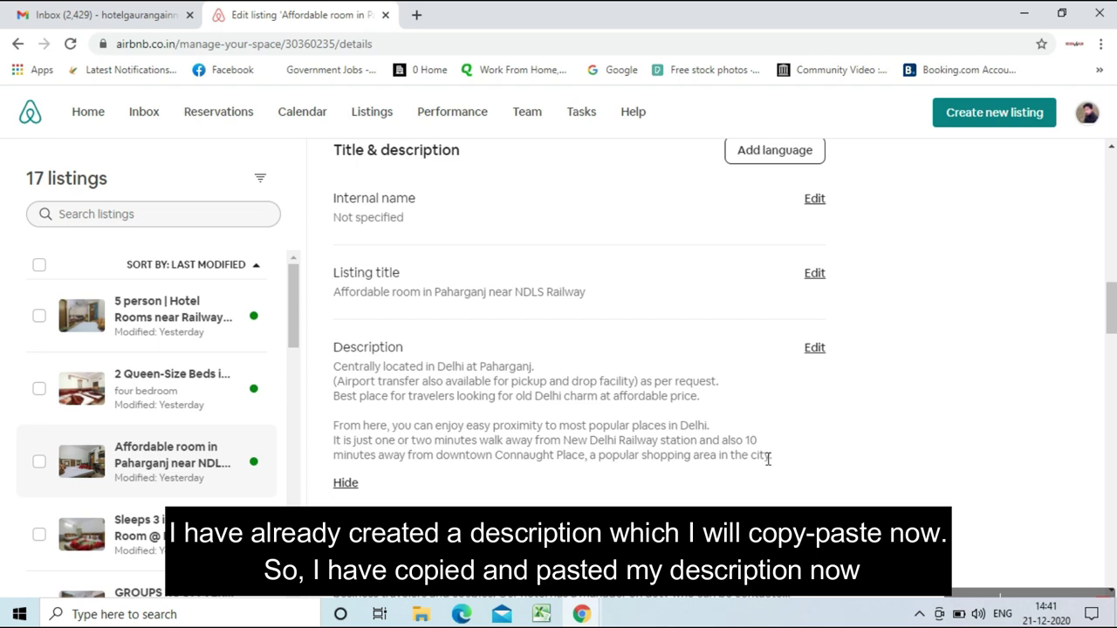
{"action": "left_click_drag", "start_coordinate": [768, 459], "coordinate": [343, 376]}
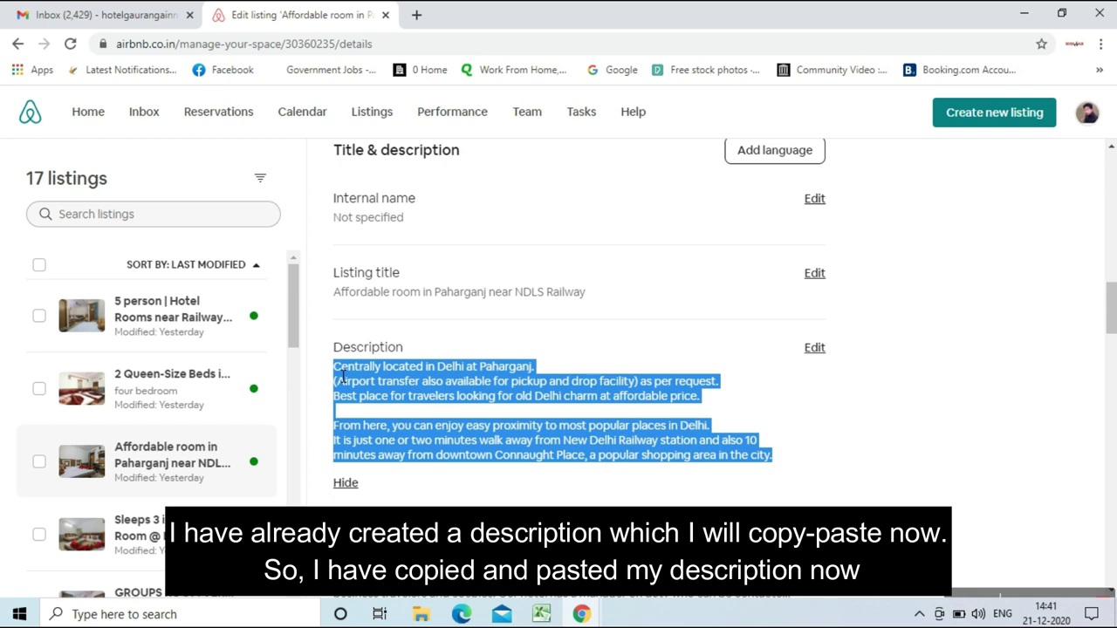
{"action": "key", "text": "alt+Tab"}
{"action": "left_click", "coordinate": [334, 344]}
{"action": "key", "text": "ctrl+v"}
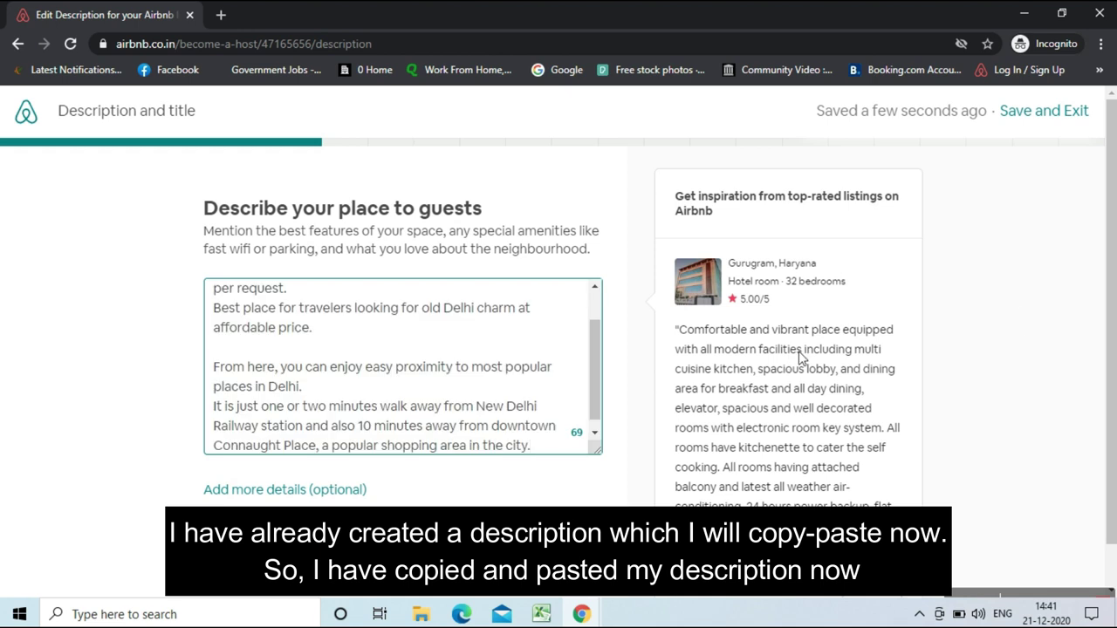
{"action": "left_click", "coordinate": [622, 352]}
{"action": "scroll", "coordinate": [622, 353], "scroll_direction": "down", "scroll_amount": 1}
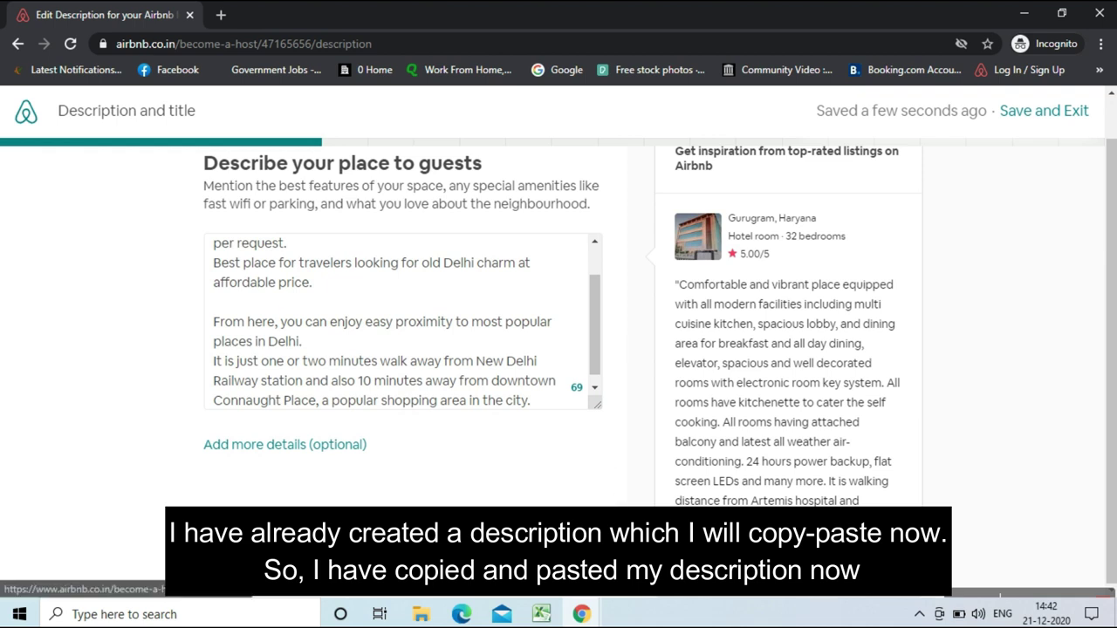
{"action": "left_click", "coordinate": [567, 539]}
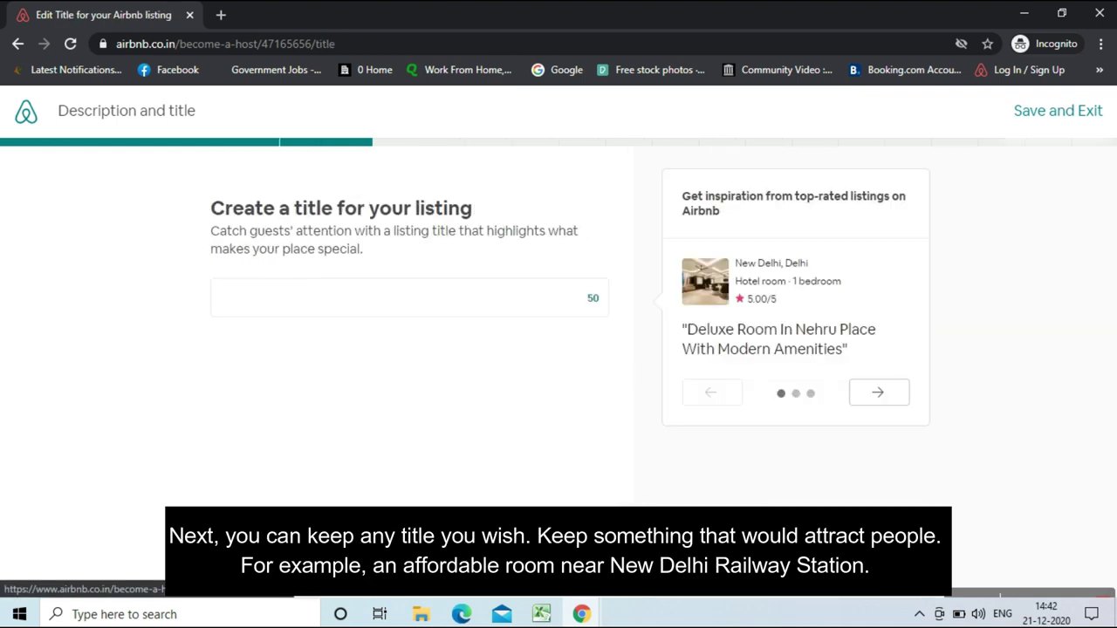
Title the listing 'LOW BUDGET HOTEL NEAR NEW DELHI RAILWAY STATION'
{"action": "left_click", "coordinate": [438, 303]}
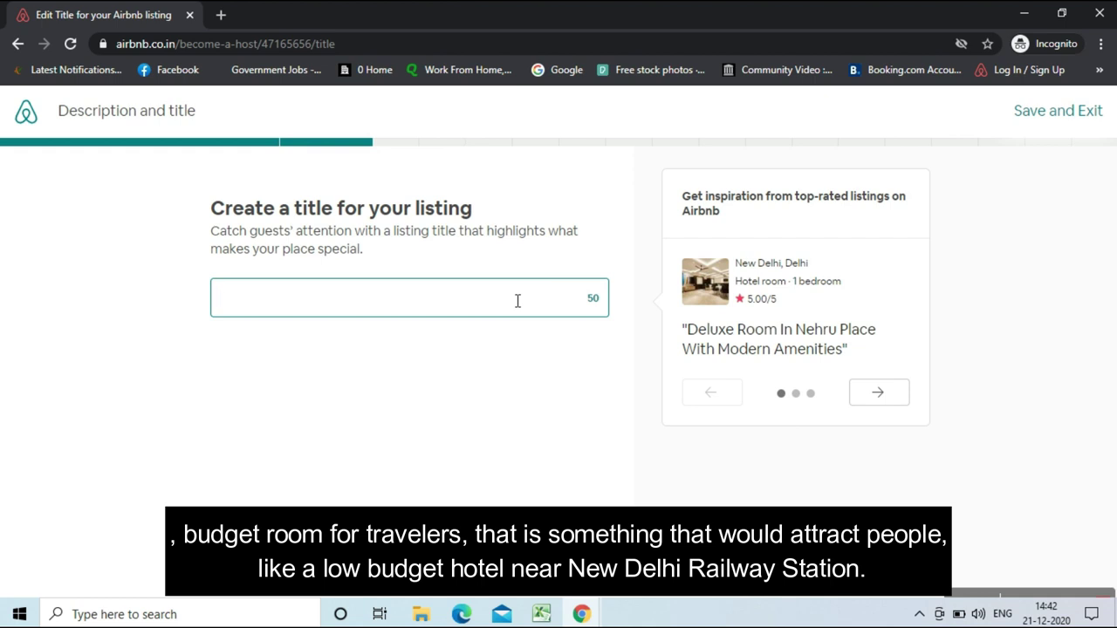
{"action": "type", "text": "OW BUDGET "}
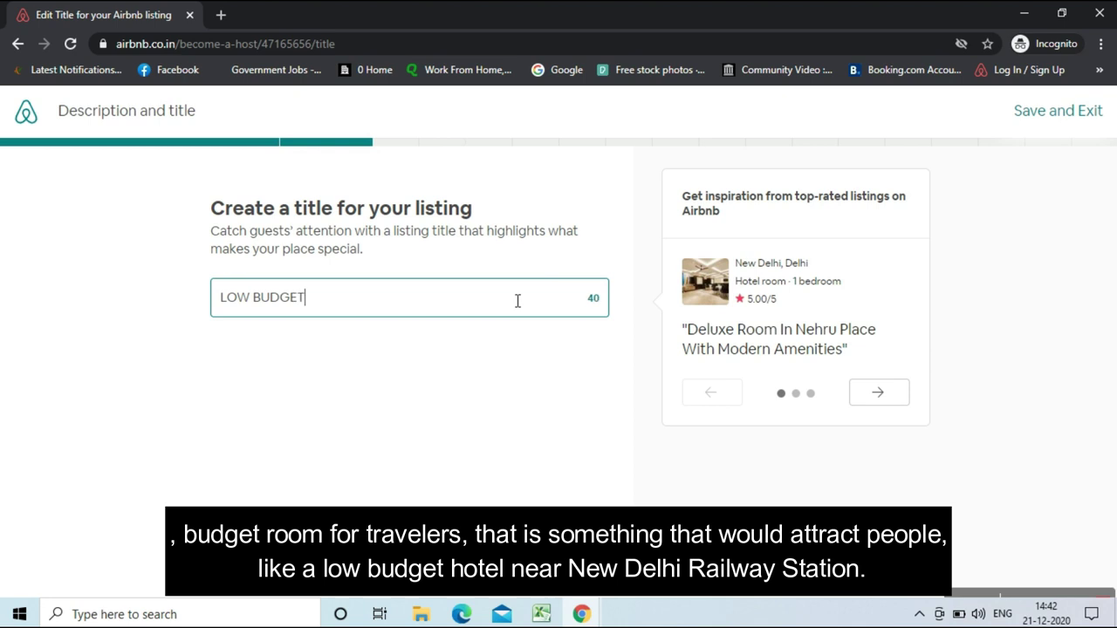
{"action": "type", "text": "HOTEL NEAR NEW DE"}
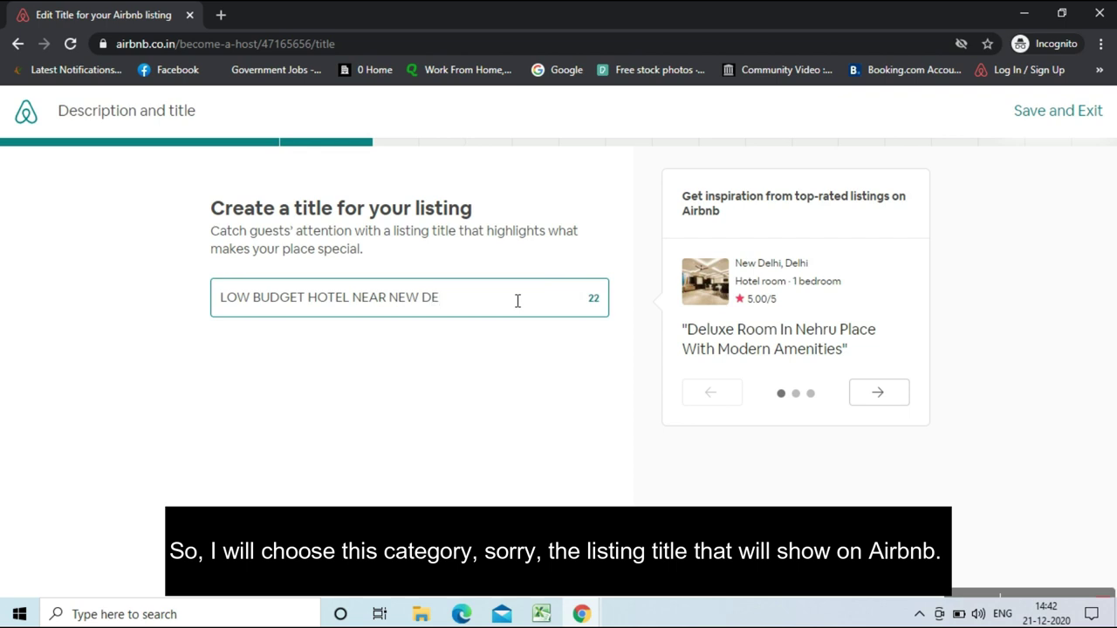
{"action": "type", "text": "LHI RAILWAY STATION"}
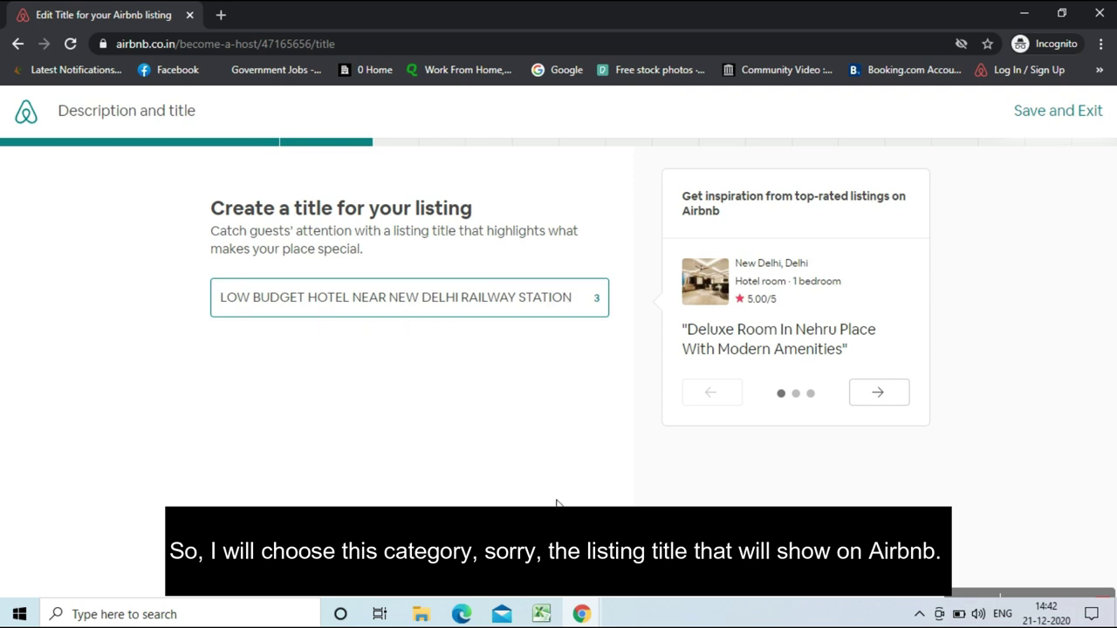
{"action": "left_click", "coordinate": [562, 550]}
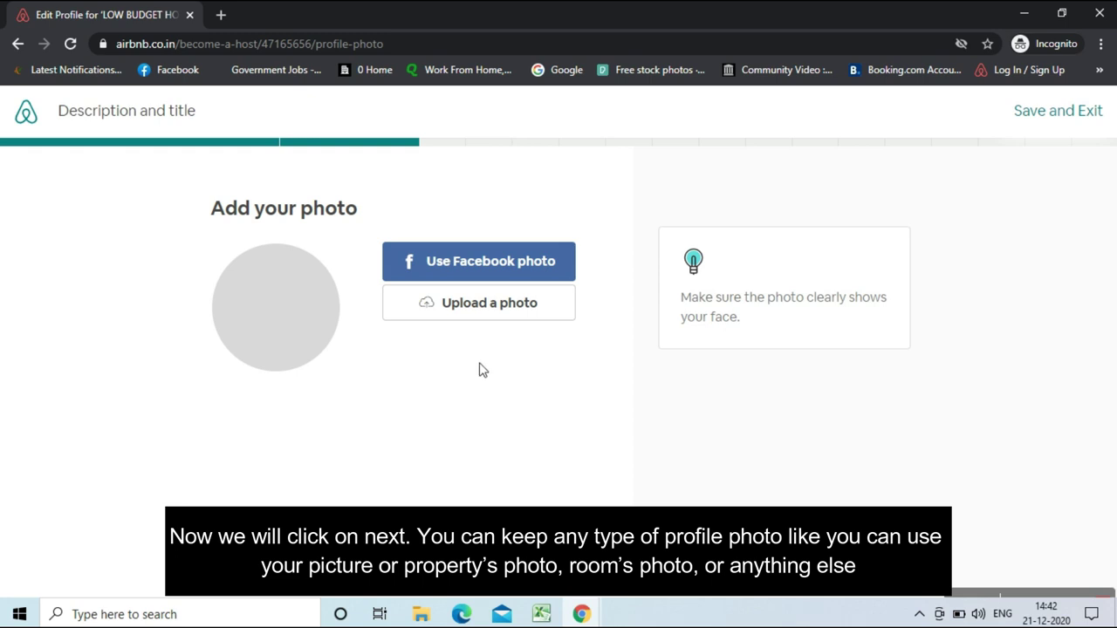
Upload the Red Fort picture as the profile photo
{"action": "left_click", "coordinate": [483, 314]}
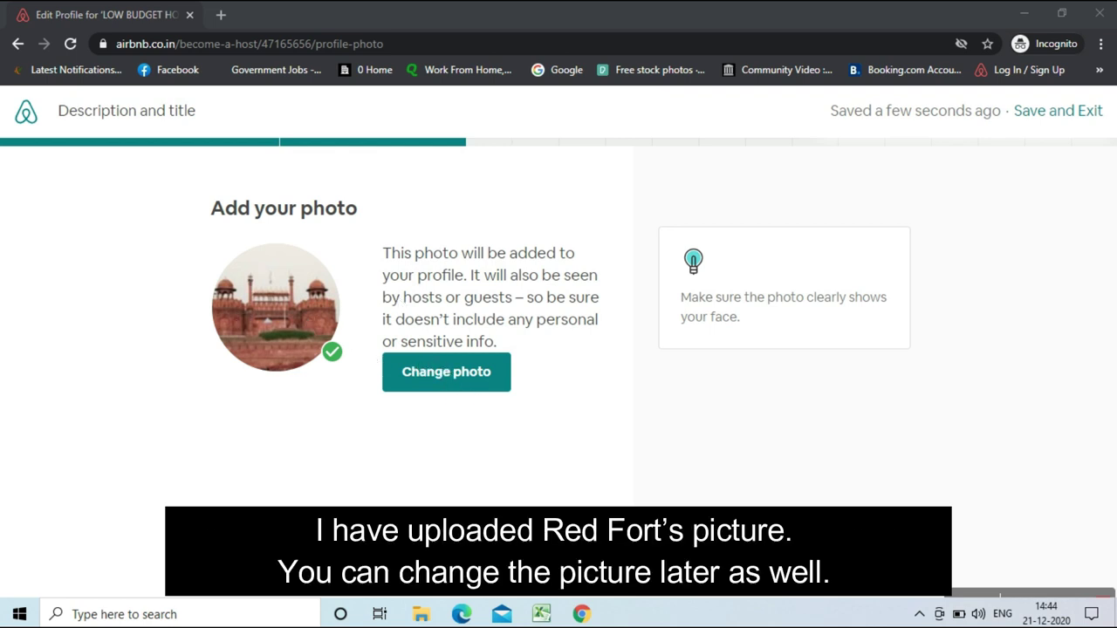
{"action": "left_click", "coordinate": [568, 559]}
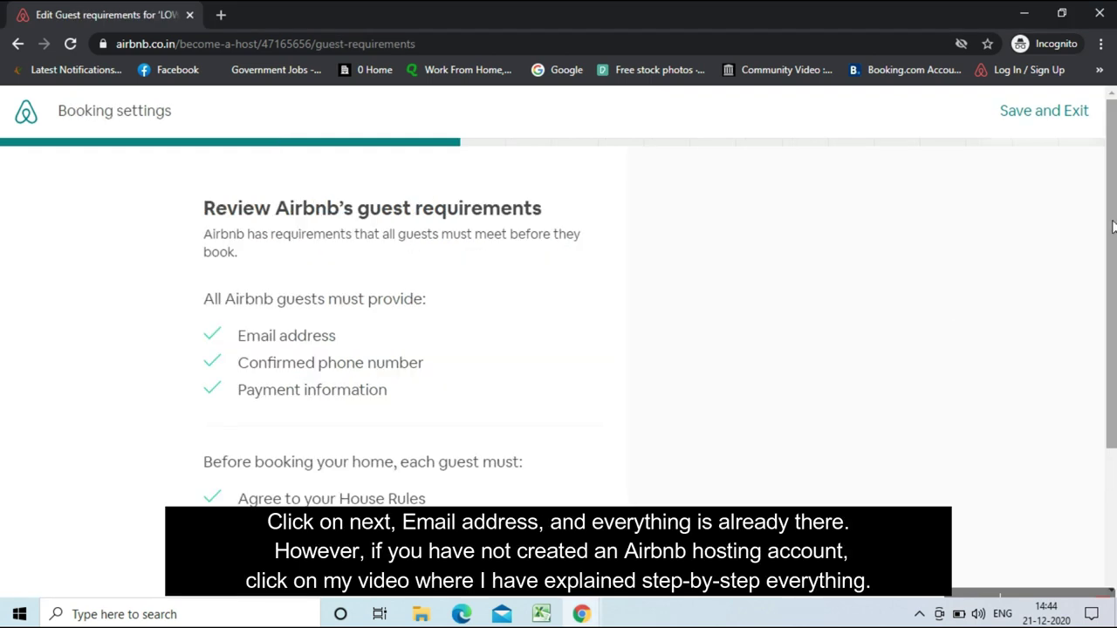
On the house rules step, mark the place suitable for children and pets, and allow smoking and events
{"action": "left_click_drag", "start_coordinate": [1113, 225], "coordinate": [1114, 308]}
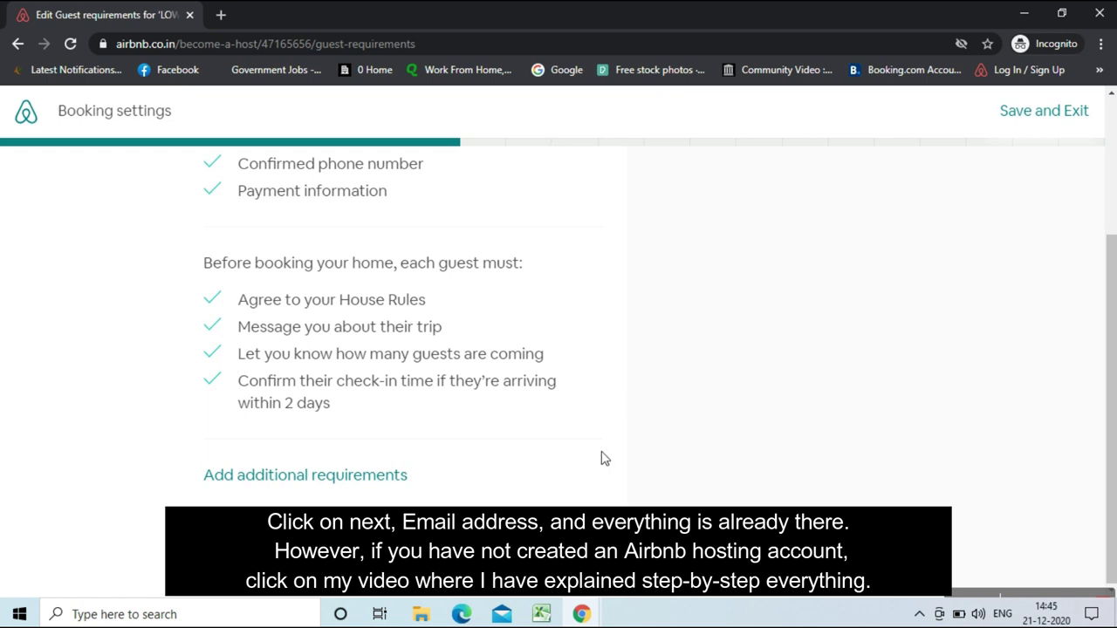
{"action": "left_click", "coordinate": [567, 559]}
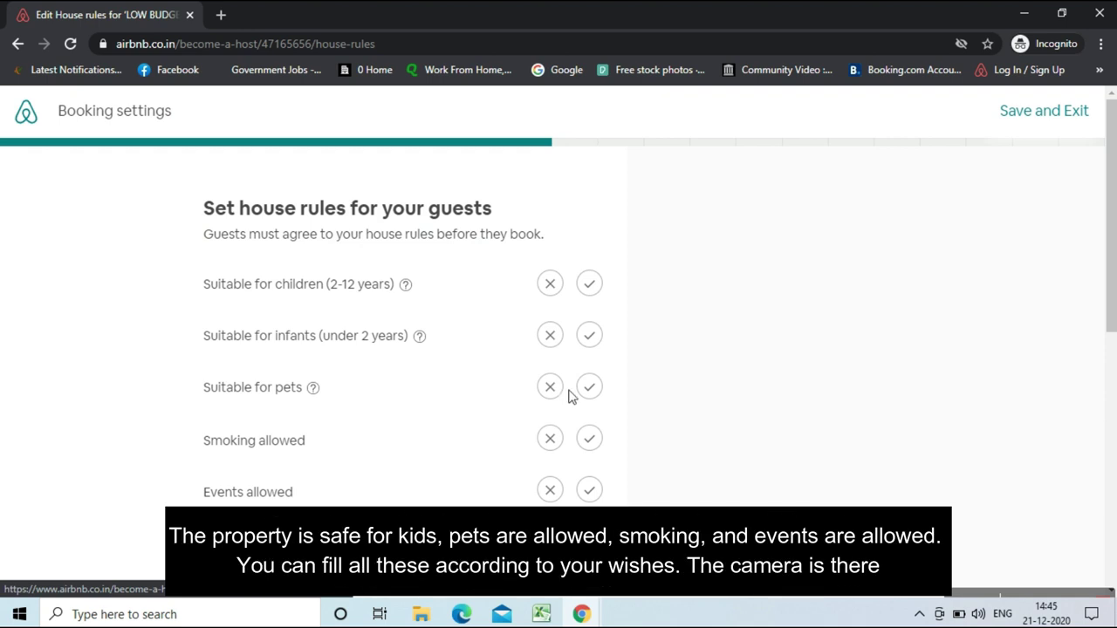
{"action": "left_click", "coordinate": [592, 291]}
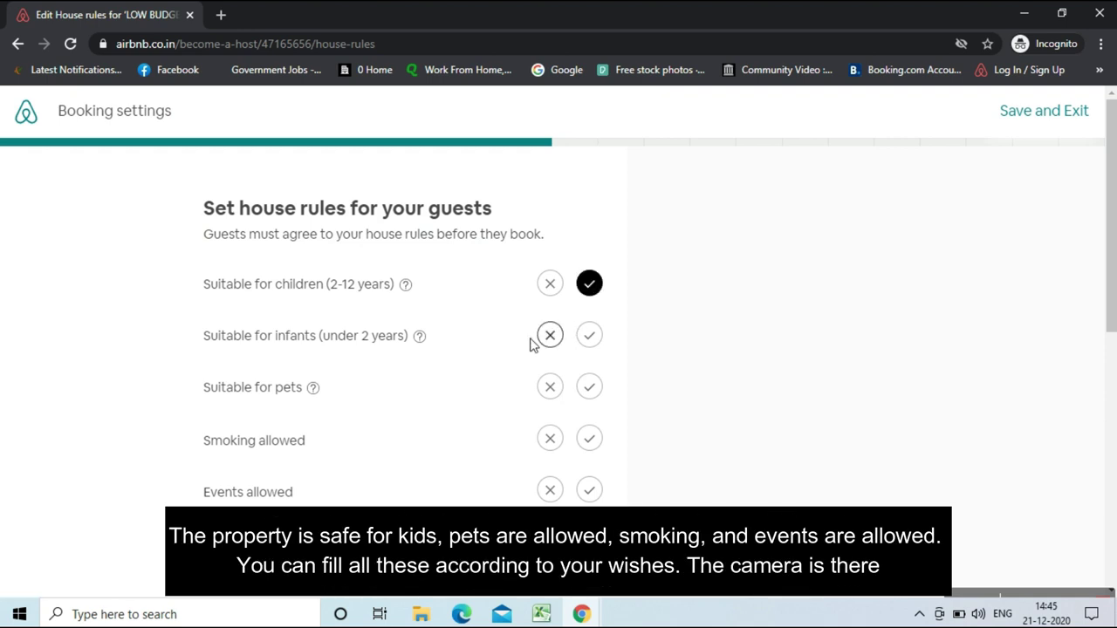
{"action": "left_click", "coordinate": [591, 392]}
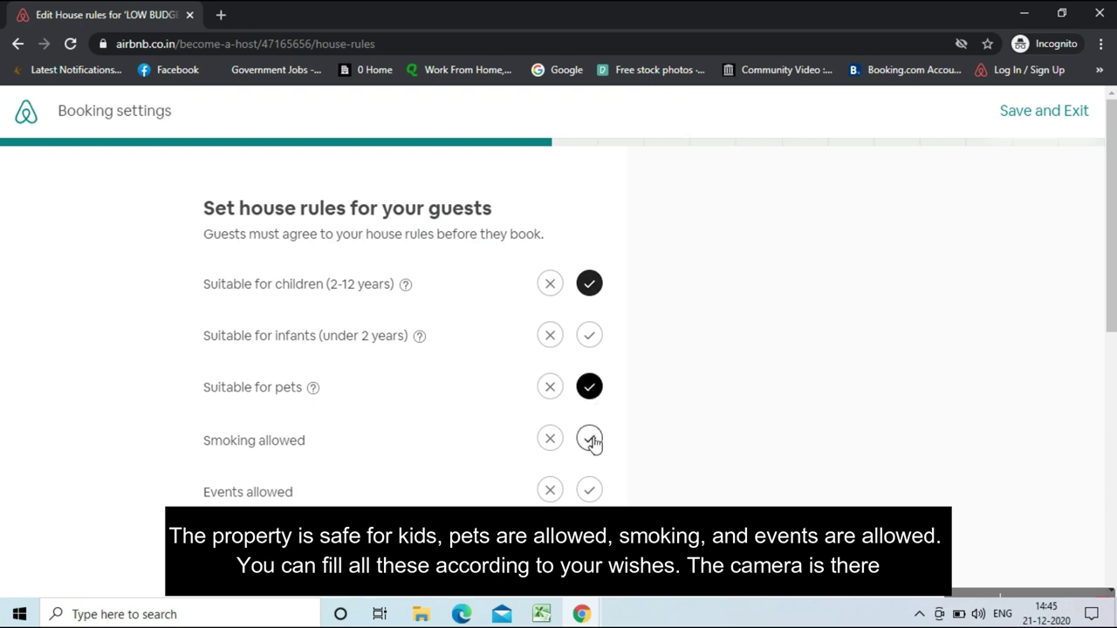
{"action": "left_click", "coordinate": [591, 441]}
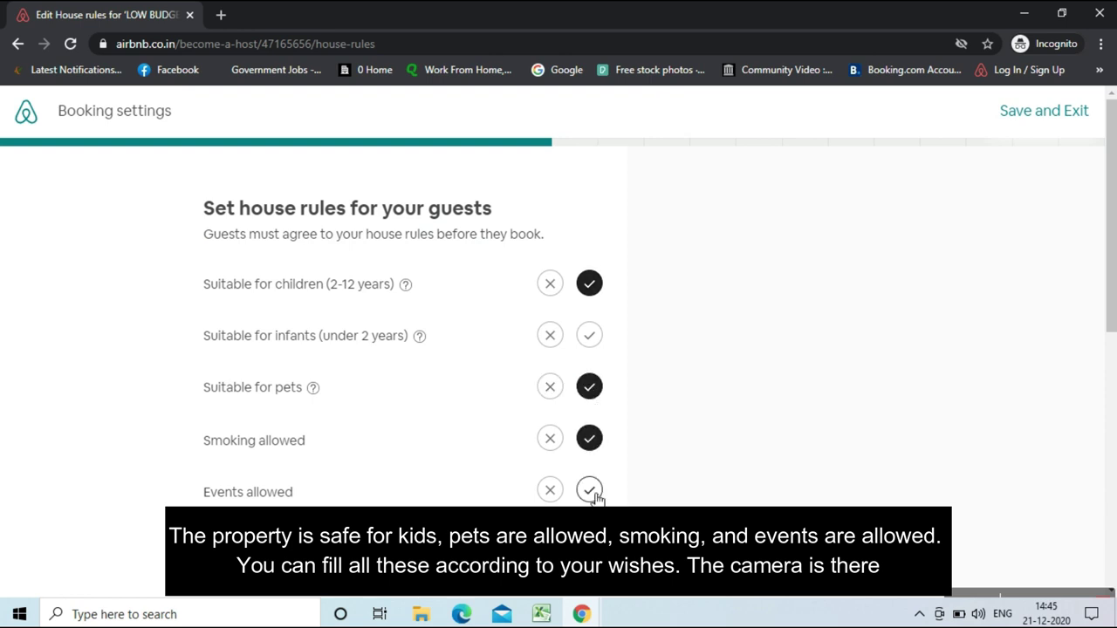
{"action": "left_click", "coordinate": [592, 490]}
Declare surveillance devices, no parking on property, and must climb stairs, then continue
{"action": "scroll", "coordinate": [1112, 259], "scroll_direction": "down", "scroll_amount": 4}
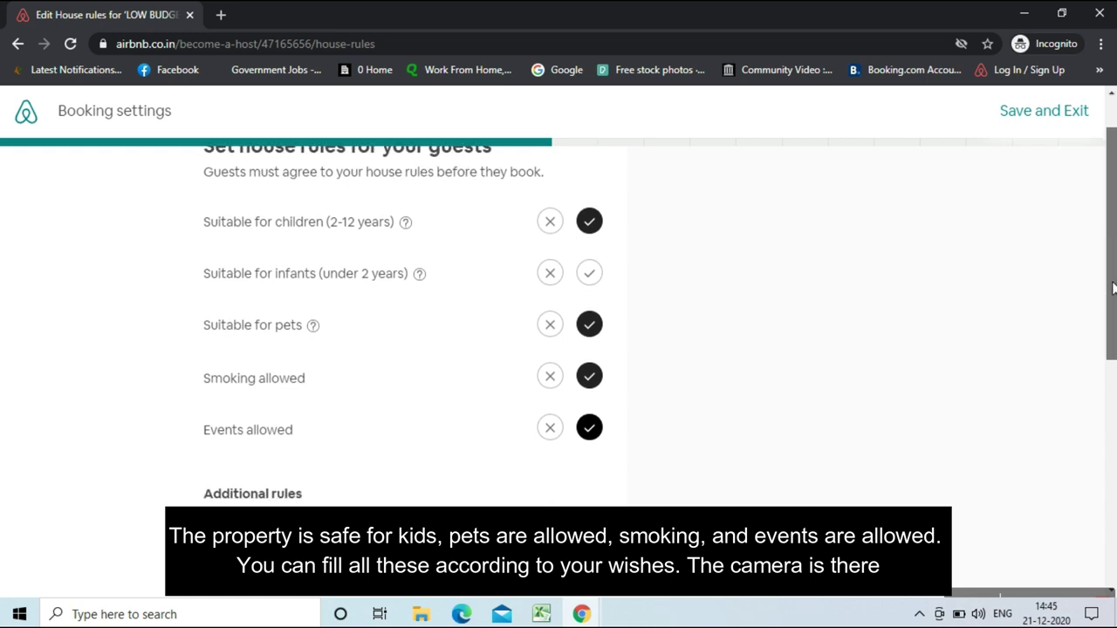
{"action": "left_click_drag", "start_coordinate": [1111, 370], "coordinate": [1111, 416]}
{"action": "left_click_drag", "start_coordinate": [1112, 305], "coordinate": [1112, 309]}
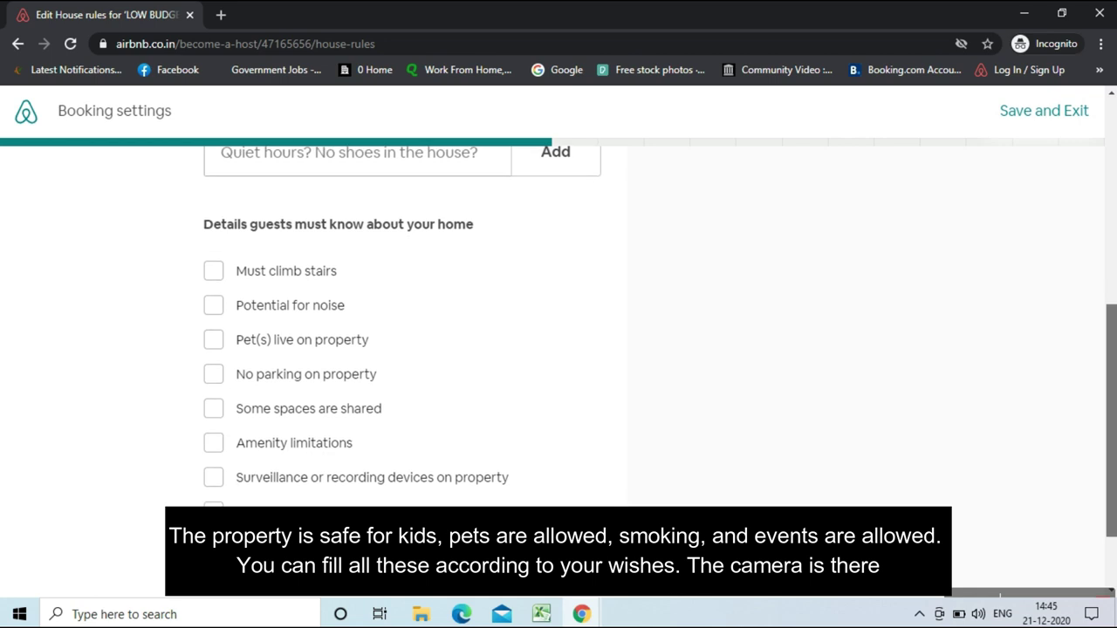
{"action": "left_click", "coordinate": [451, 487]}
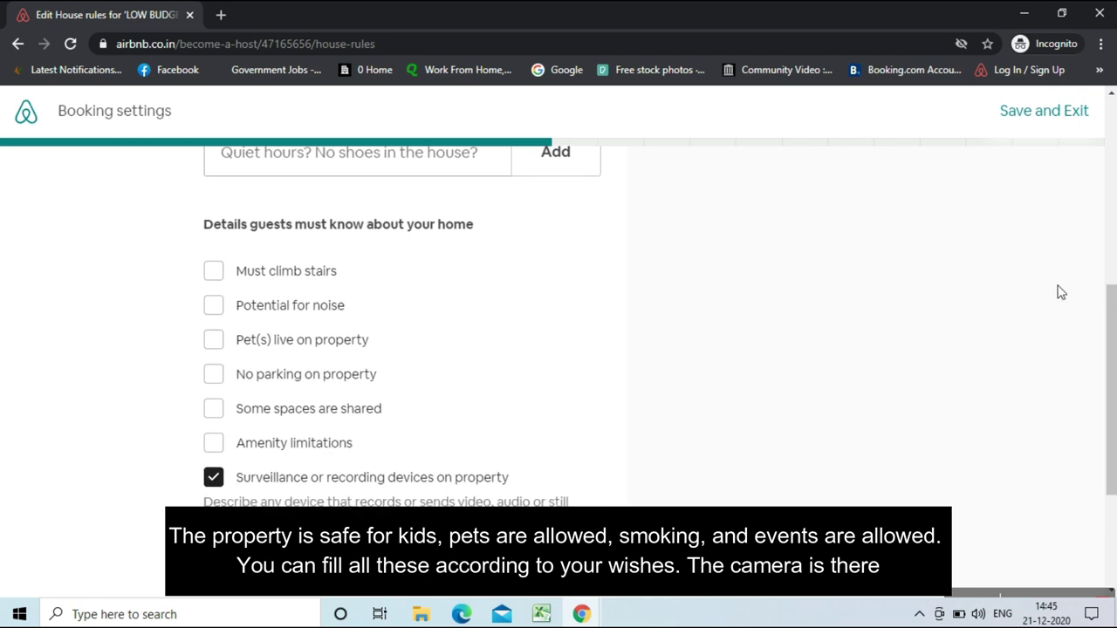
{"action": "left_click_drag", "start_coordinate": [1112, 301], "coordinate": [1111, 305]}
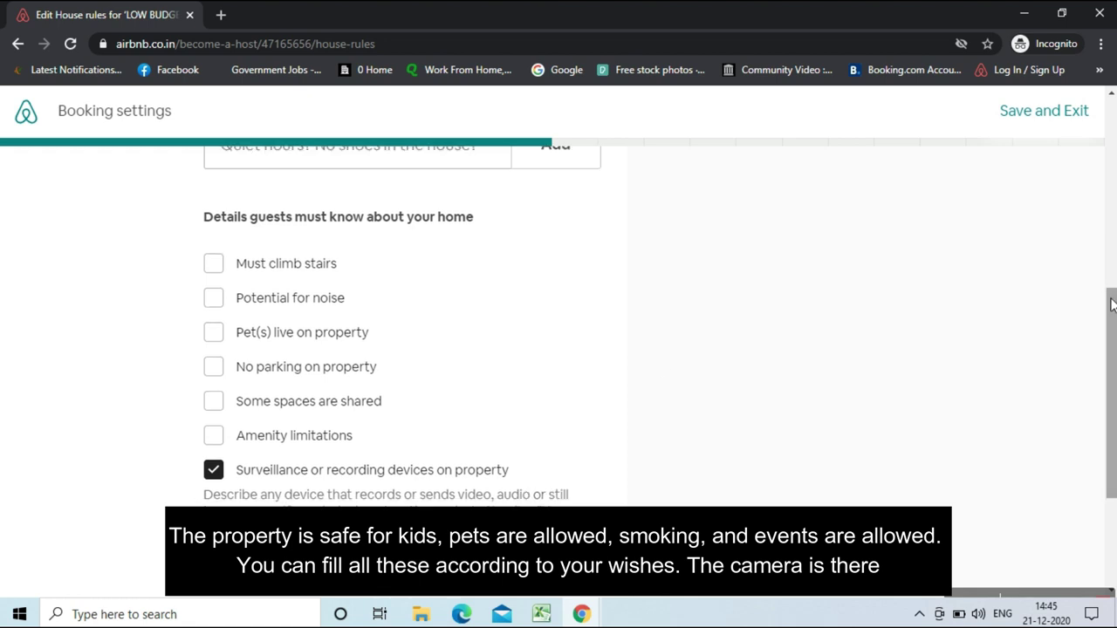
{"action": "left_click", "coordinate": [338, 380]}
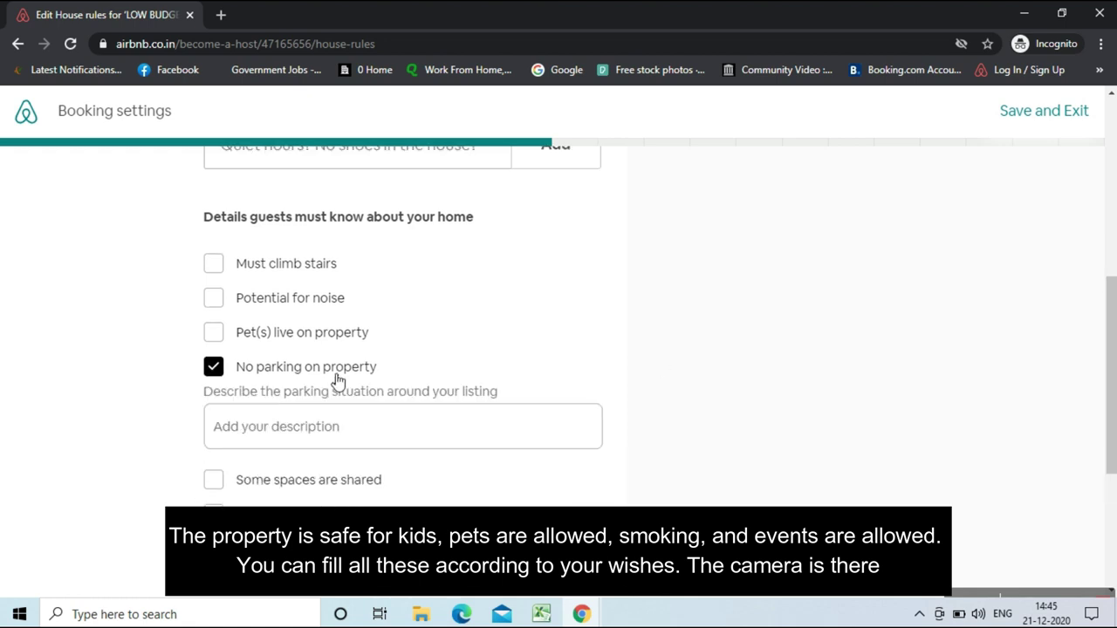
{"action": "left_click", "coordinate": [312, 265]}
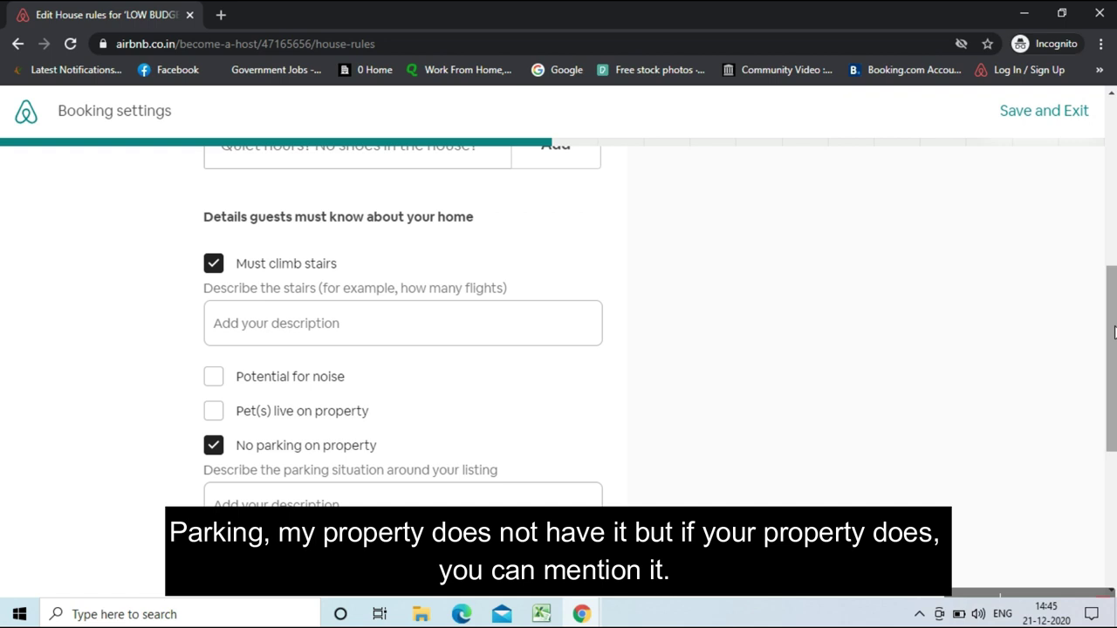
{"action": "scroll", "coordinate": [1115, 332], "scroll_direction": "down", "scroll_amount": 4}
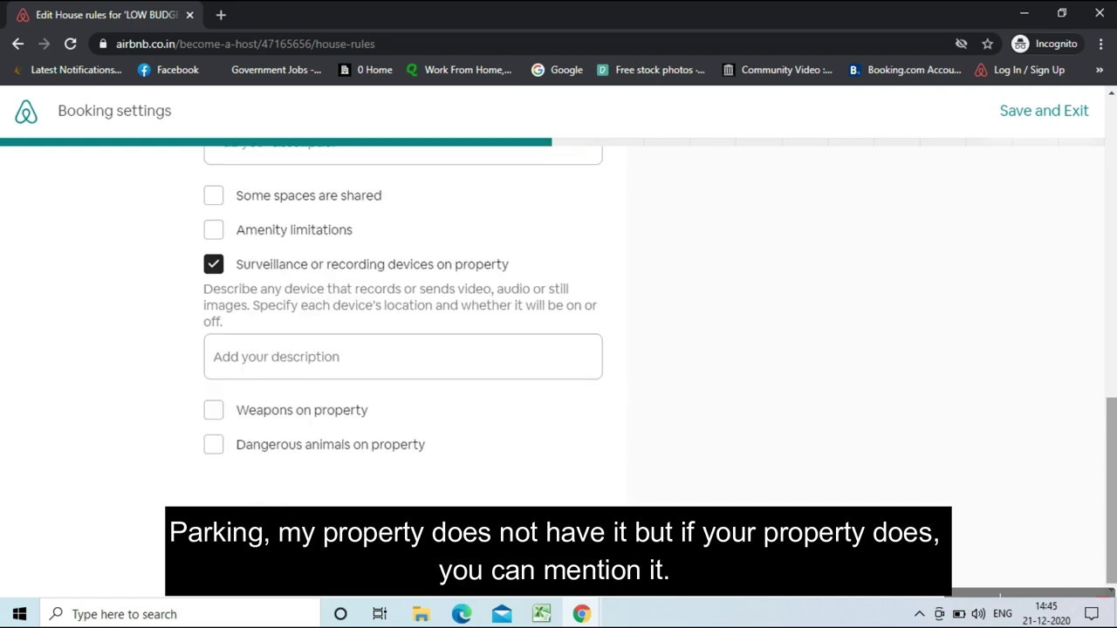
{"action": "left_click", "coordinate": [568, 559]}
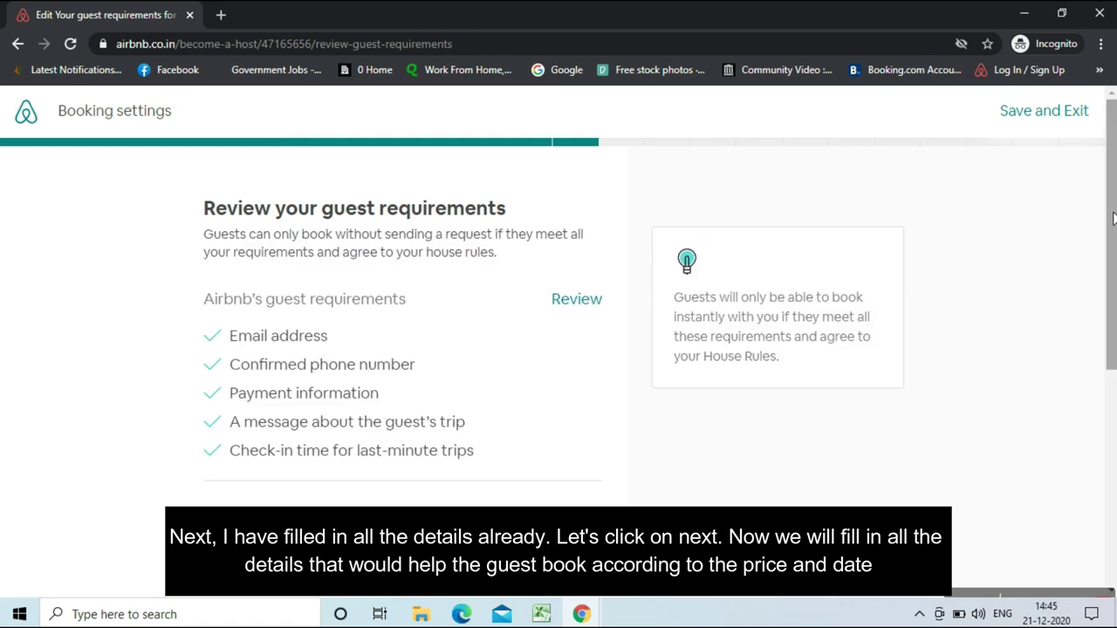
Go through the guest requirements and 'how guests will book' pages to Calendar and availability
{"action": "scroll", "coordinate": [1114, 218], "scroll_direction": "down", "scroll_amount": 1}
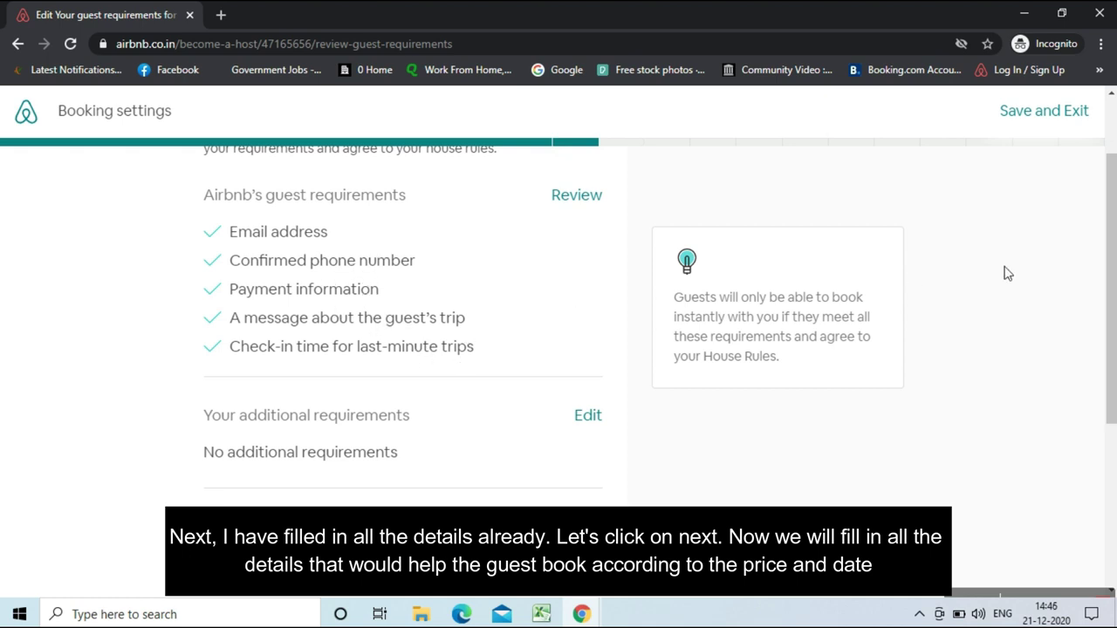
{"action": "left_click_drag", "start_coordinate": [1114, 264], "coordinate": [1114, 383]}
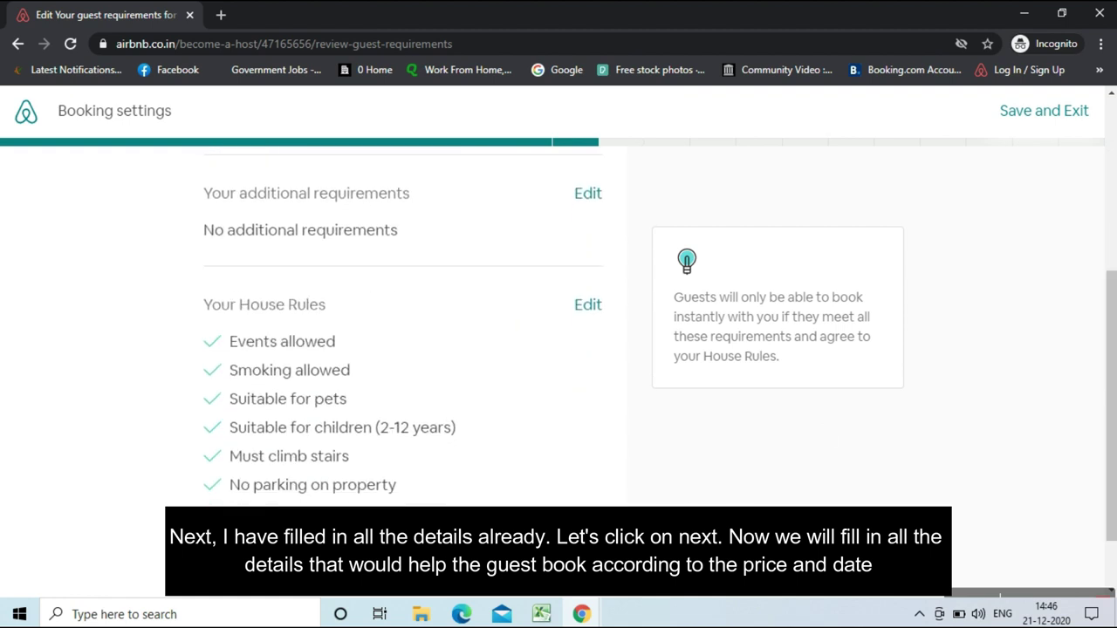
{"action": "left_click", "coordinate": [572, 559]}
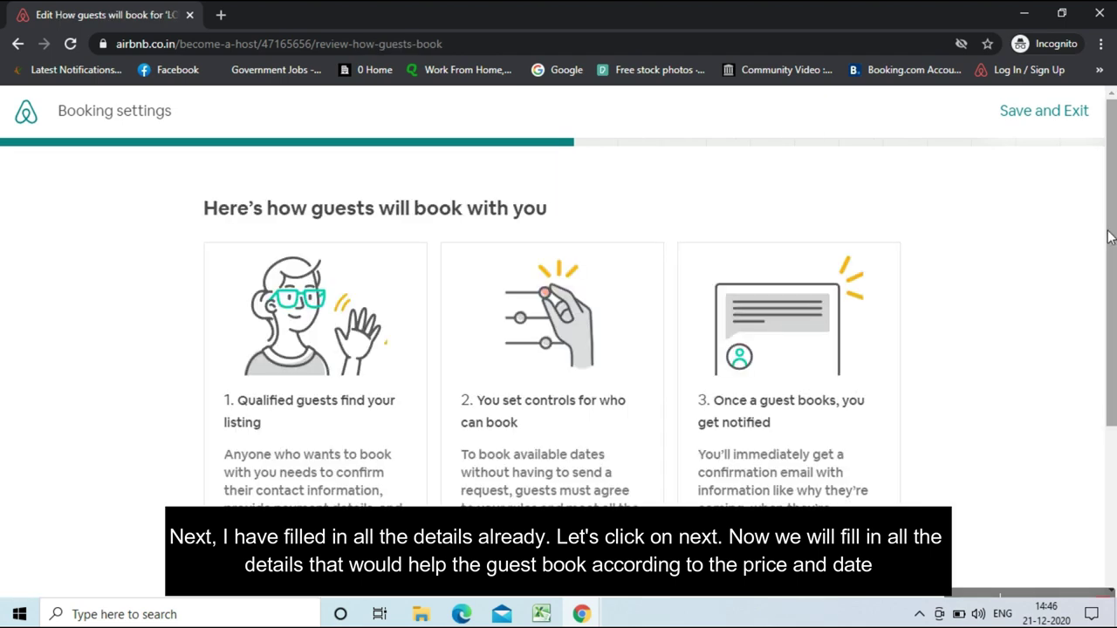
{"action": "left_click_drag", "start_coordinate": [1110, 238], "coordinate": [1112, 395]}
{"action": "left_click", "coordinate": [863, 558]}
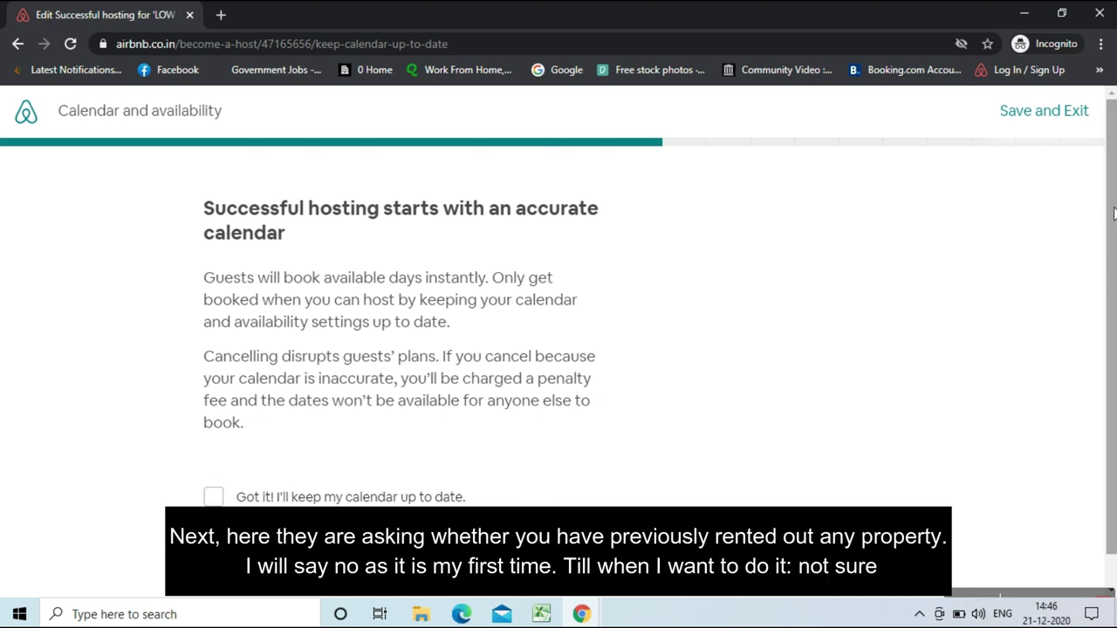
Agree to keep the calendar up to date, then answer 'I'm new to this' and 'Not sure yet'
{"action": "scroll", "coordinate": [1115, 212], "scroll_direction": "down", "scroll_amount": 1}
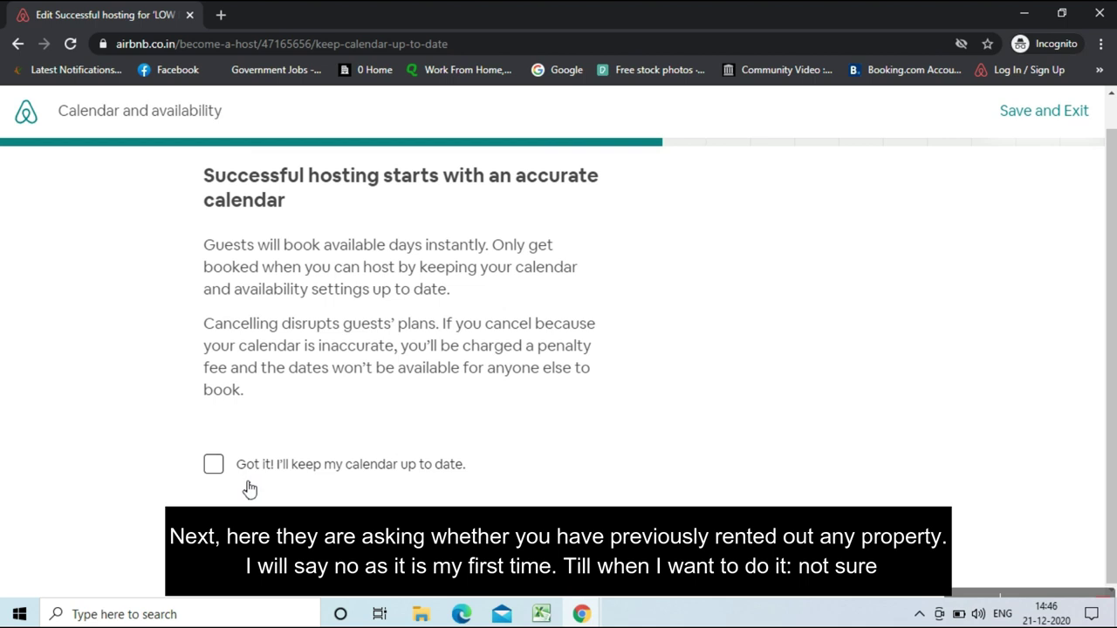
{"action": "left_click", "coordinate": [214, 464]}
{"action": "left_click", "coordinate": [558, 537]}
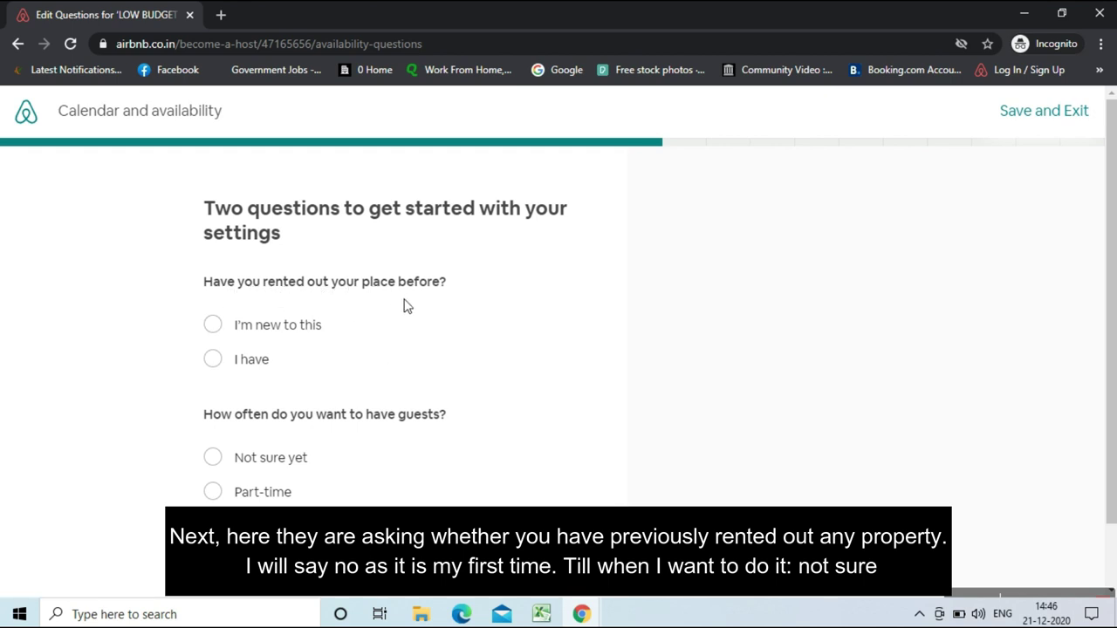
{"action": "left_click", "coordinate": [279, 336]}
{"action": "left_click", "coordinate": [285, 468]}
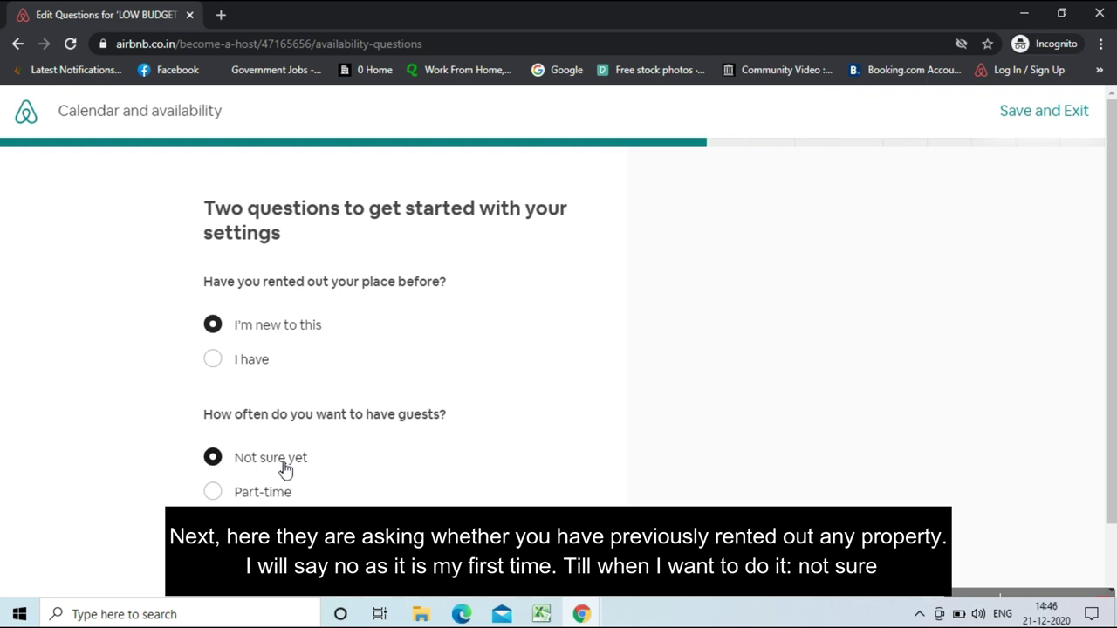
{"action": "left_click_drag", "start_coordinate": [1108, 280], "coordinate": [1110, 378]}
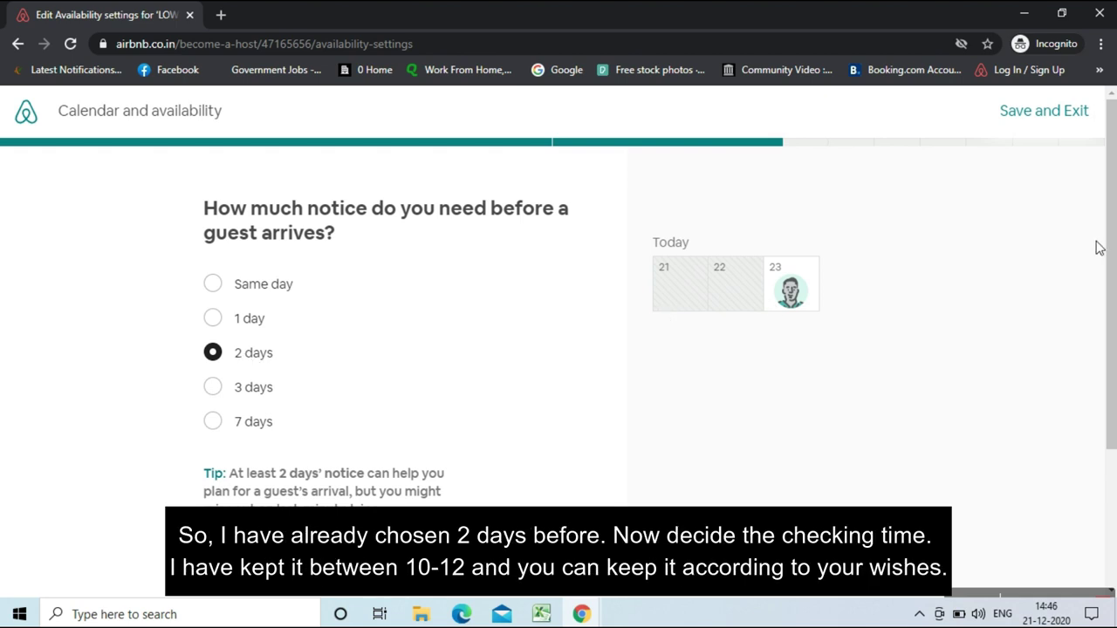
Set the check-in window from 10:00 AM to 12:00 PM
{"action": "scroll", "coordinate": [1112, 233], "scroll_direction": "down", "scroll_amount": 3}
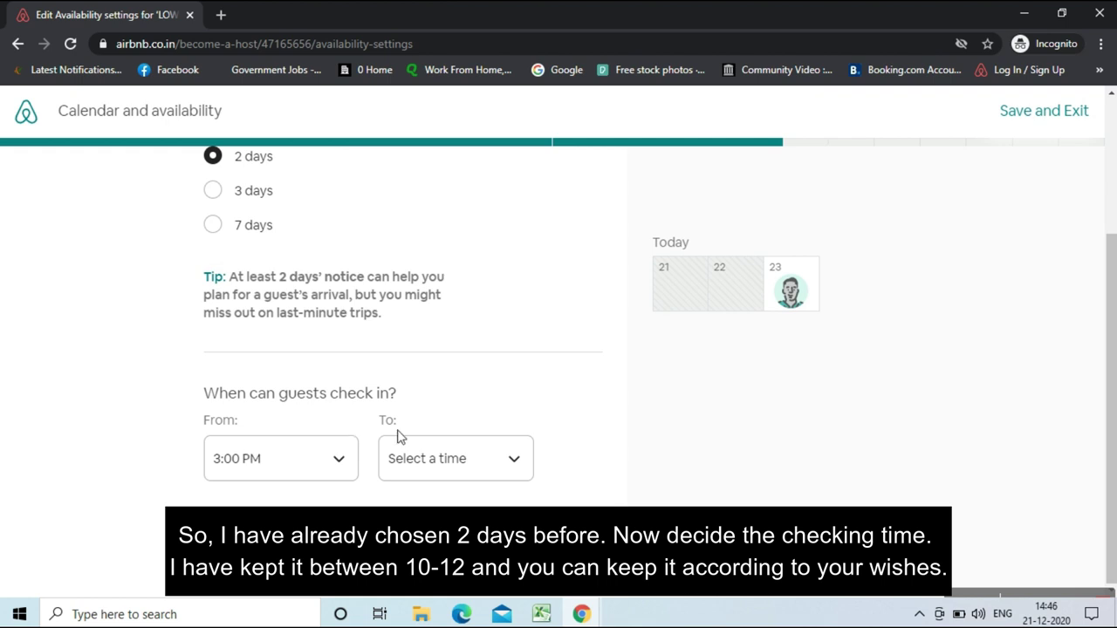
{"action": "left_click", "coordinate": [339, 459]}
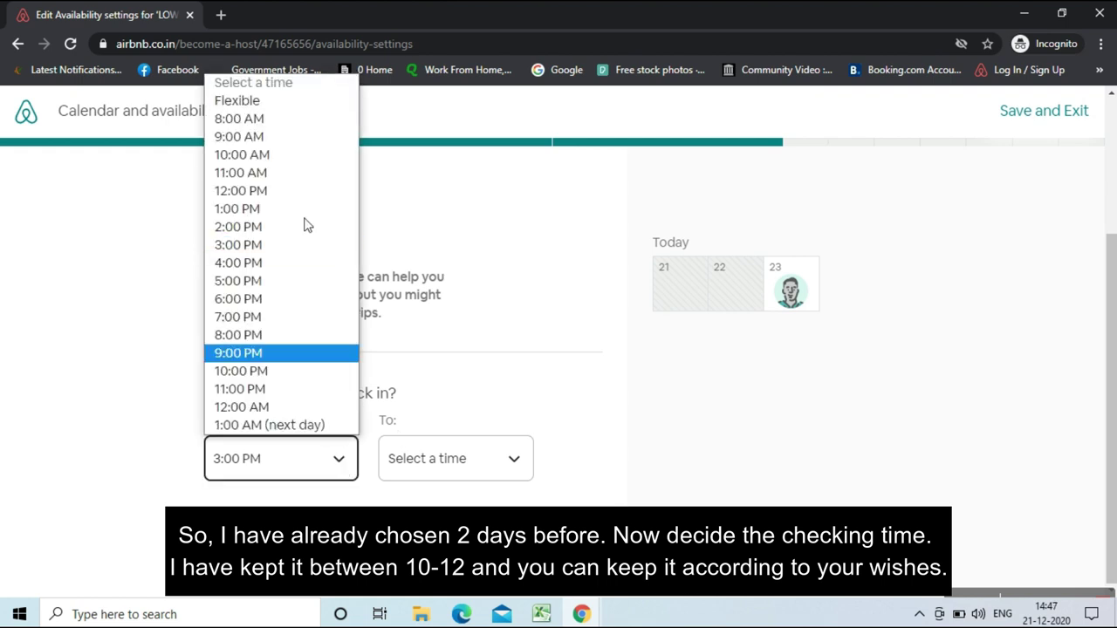
{"action": "left_click", "coordinate": [294, 156]}
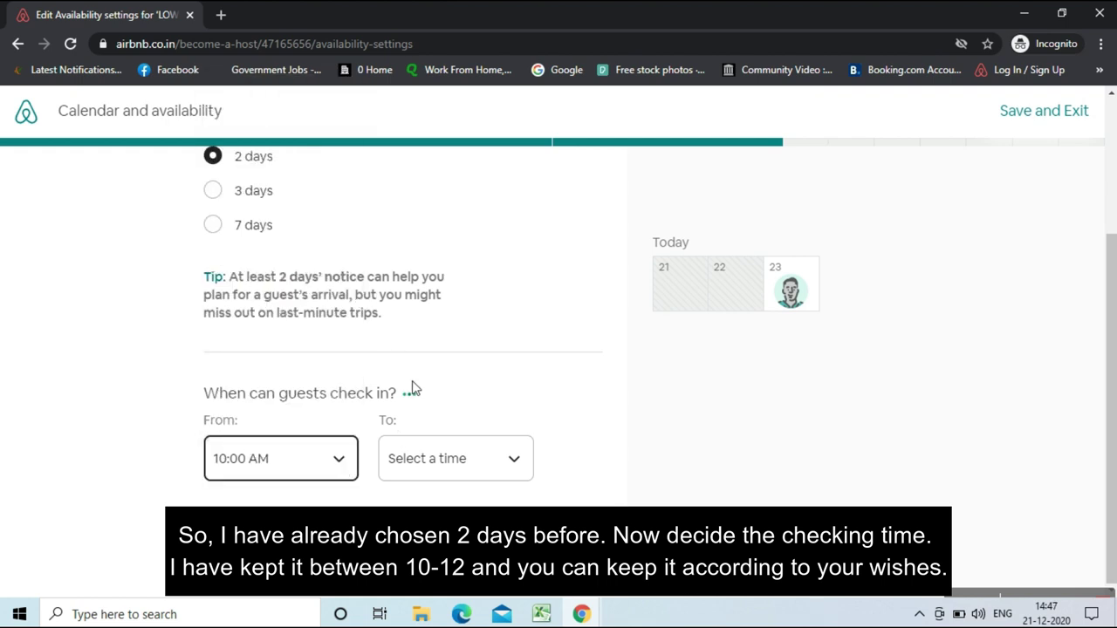
{"action": "left_click", "coordinate": [489, 477]}
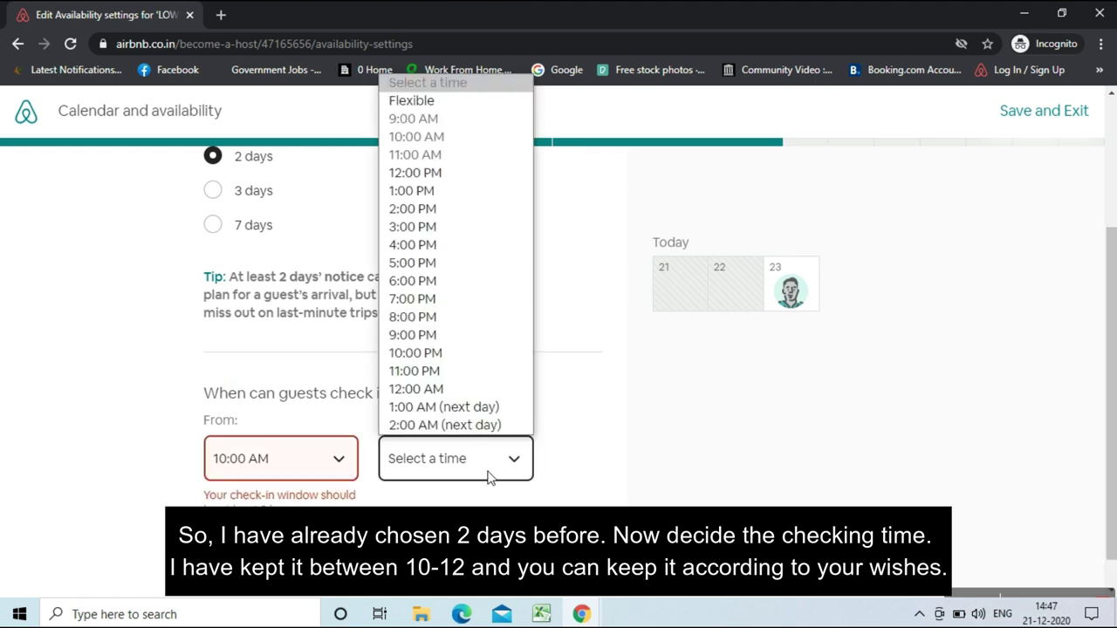
{"action": "left_click", "coordinate": [467, 177]}
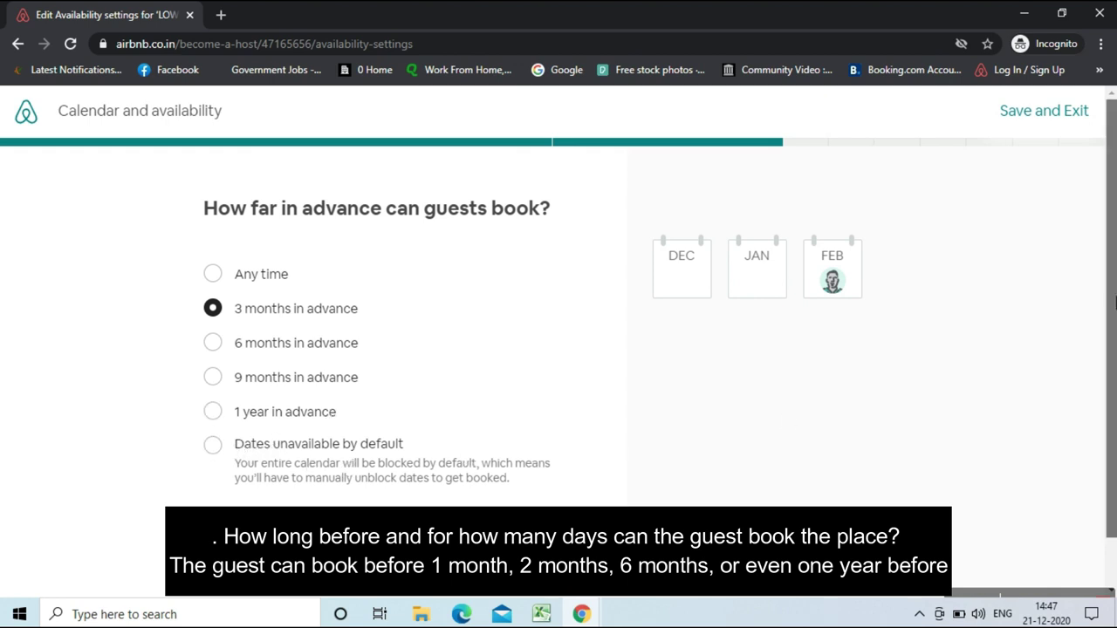
Allow booking up to 1 year ahead, with a 1-night minimum and 365-night maximum stay
{"action": "scroll", "coordinate": [1114, 345], "scroll_direction": "down", "scroll_amount": 1}
{"action": "left_click_drag", "start_coordinate": [1114, 344], "coordinate": [1114, 349]}
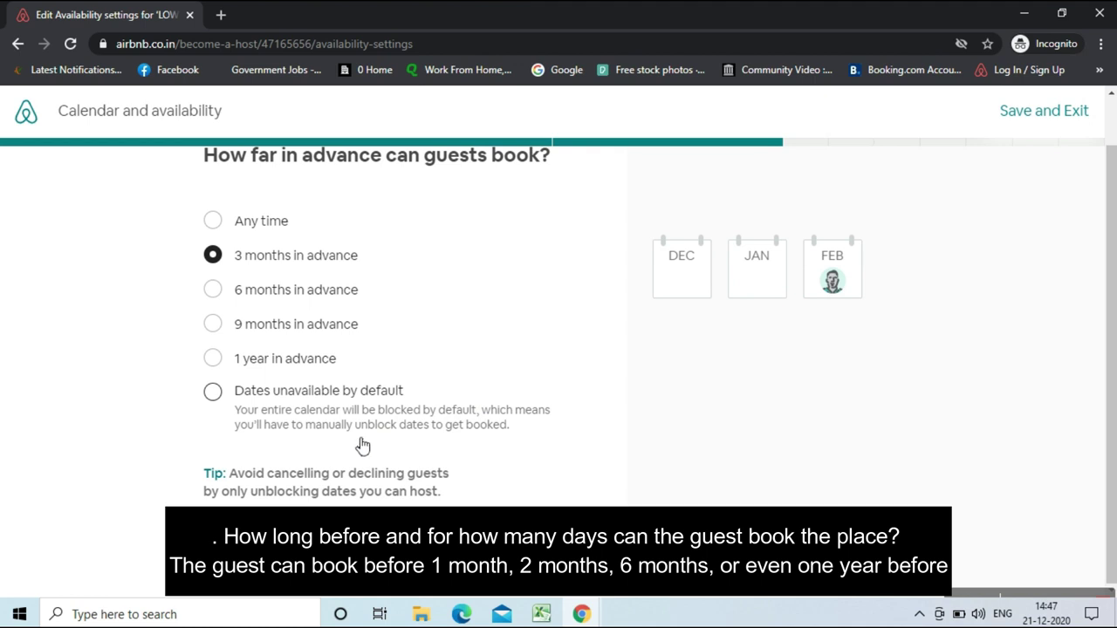
{"action": "left_click", "coordinate": [299, 371]}
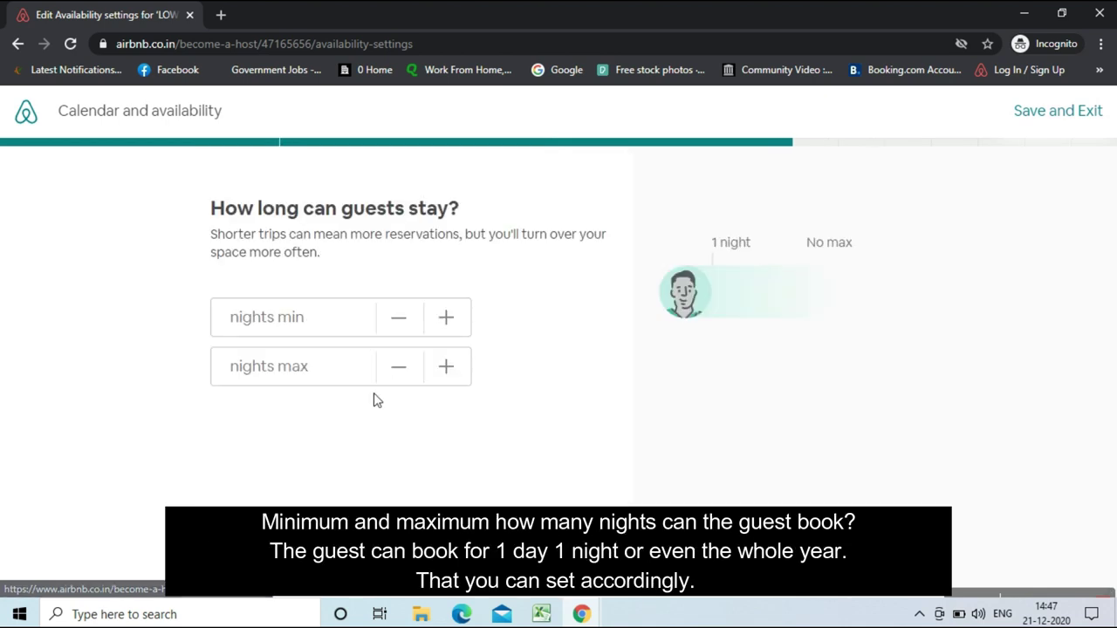
{"action": "type", "text": "1"}
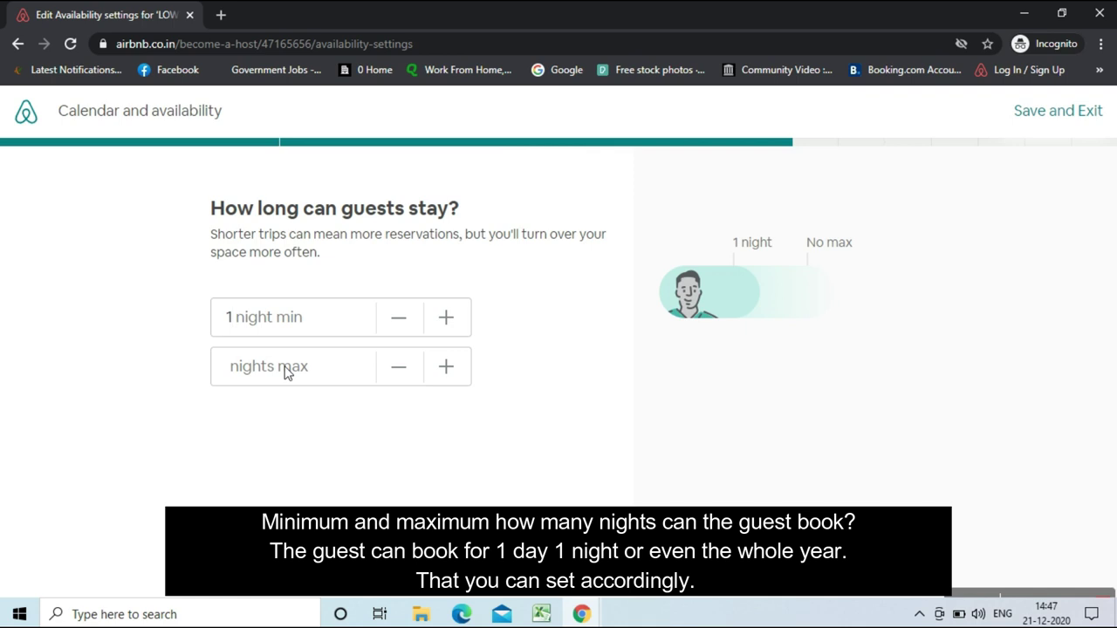
{"action": "left_click", "coordinate": [307, 377]}
{"action": "type", "text": "365"}
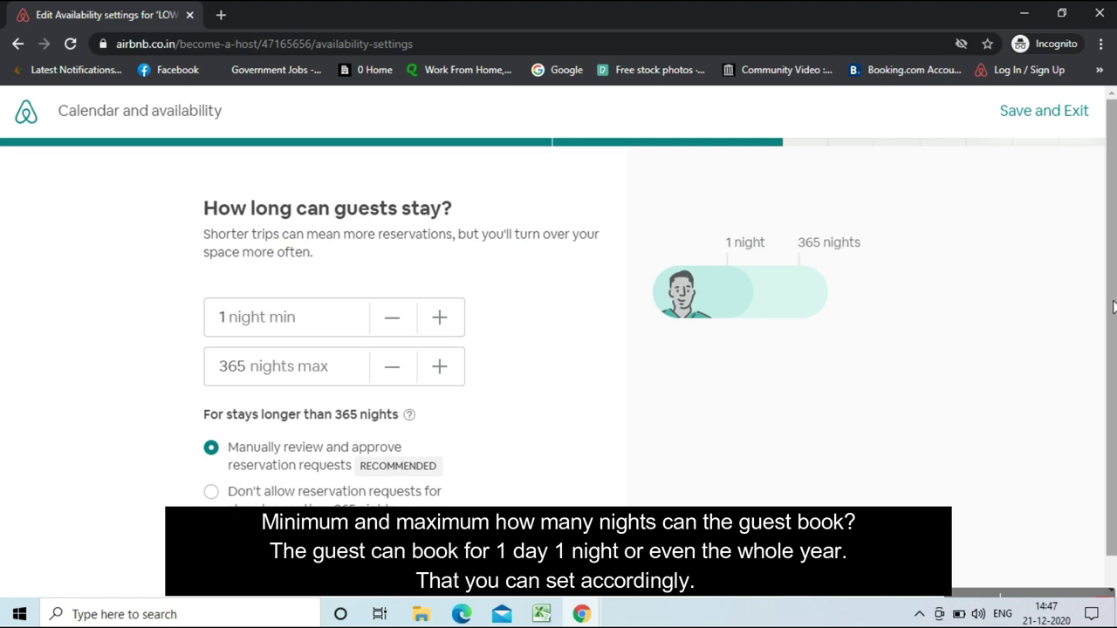
{"action": "scroll", "coordinate": [1113, 305], "scroll_direction": "down", "scroll_amount": 1}
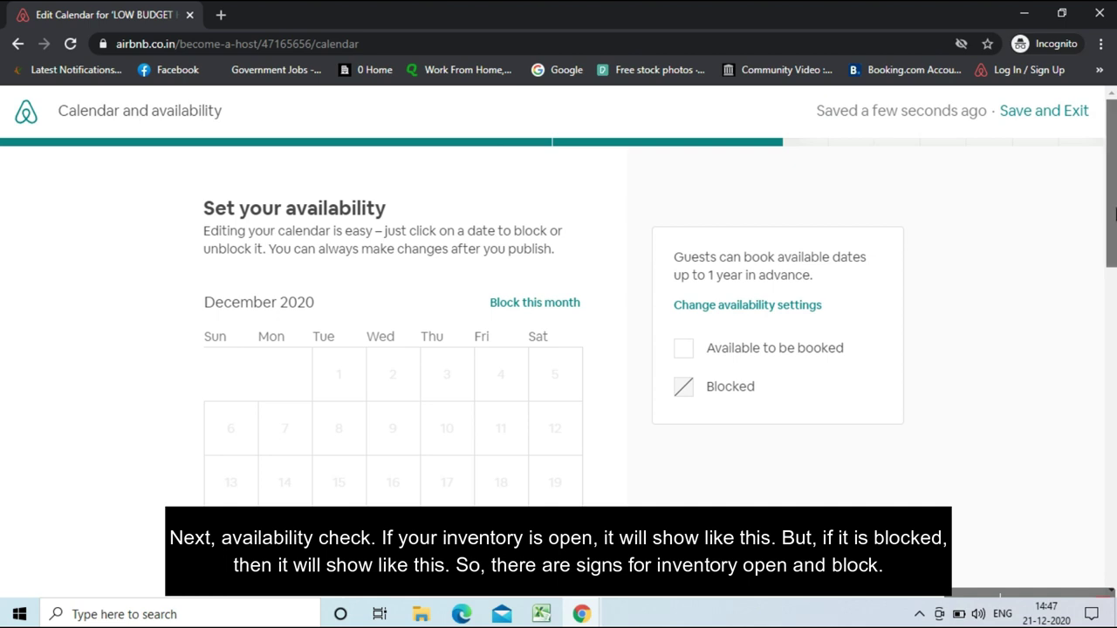
{"action": "scroll", "coordinate": [1111, 244], "scroll_direction": "down", "scroll_amount": 2}
{"action": "scroll", "coordinate": [392, 332], "scroll_direction": "down", "scroll_amount": 2}
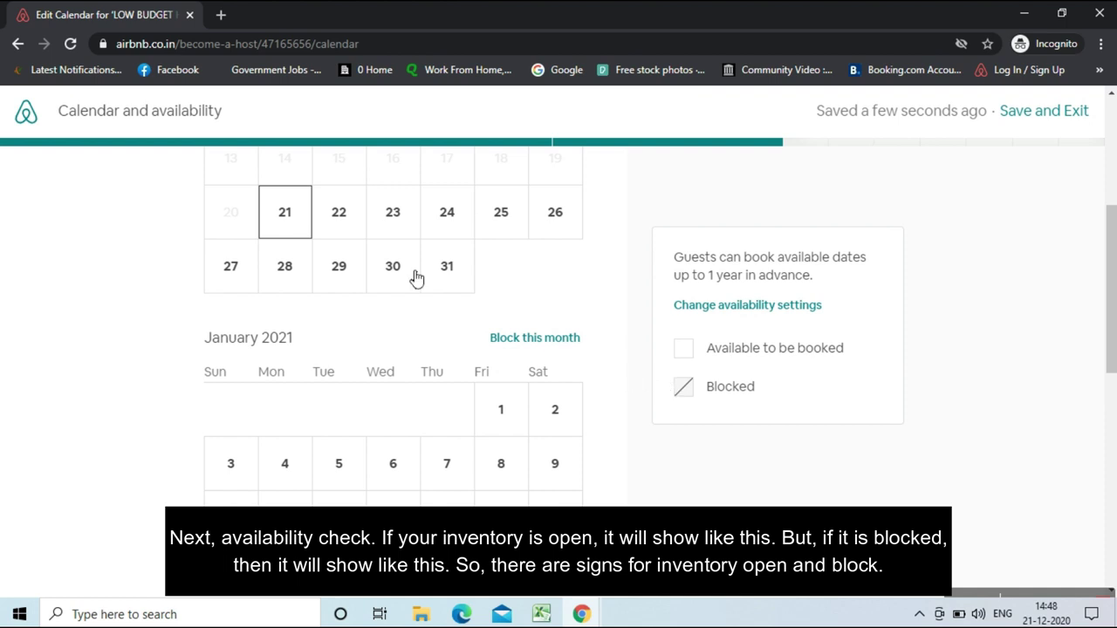
{"action": "left_click", "coordinate": [295, 225]}
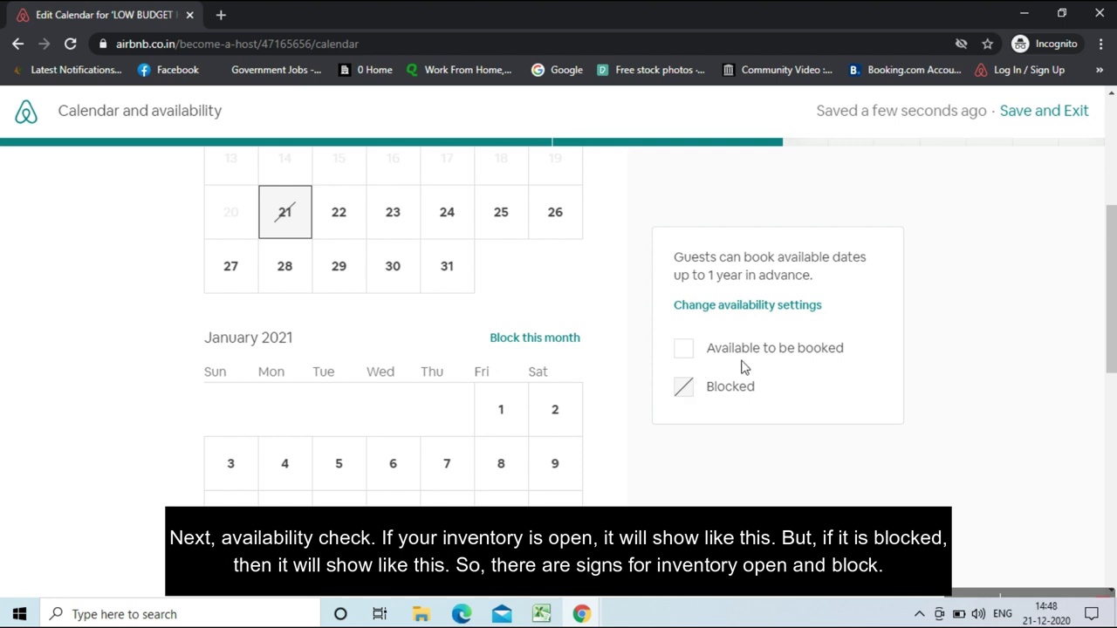
{"action": "left_click", "coordinate": [271, 207]}
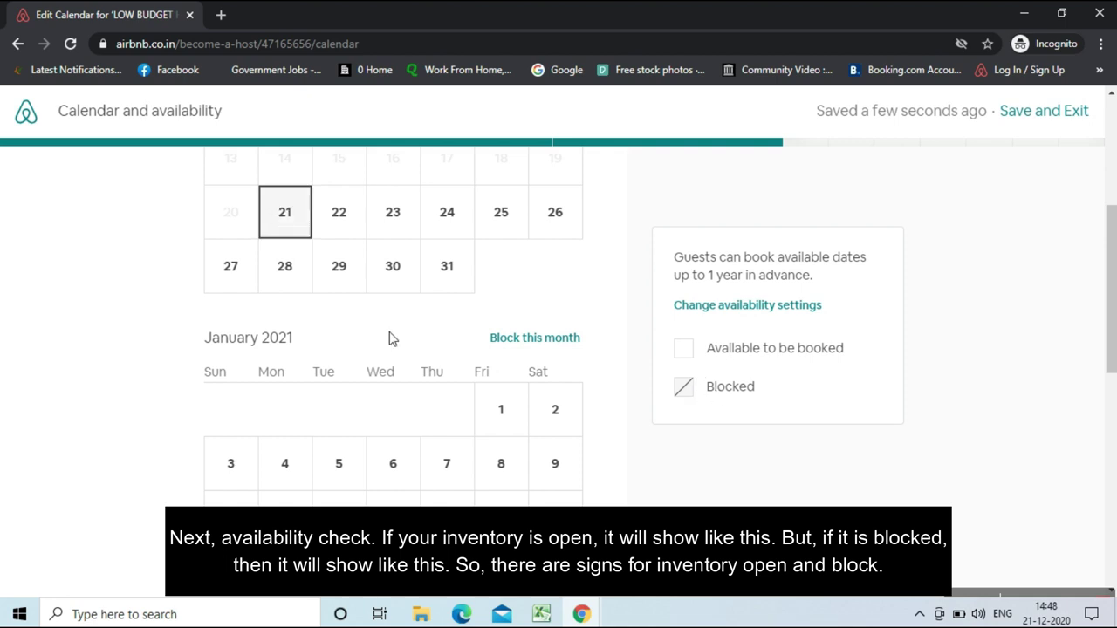
{"action": "left_click_drag", "start_coordinate": [1113, 244], "coordinate": [1113, 454]}
On the pricing step, set the base nightly price to 1000, correcting the mistyped 700
{"action": "left_click", "coordinate": [568, 550]}
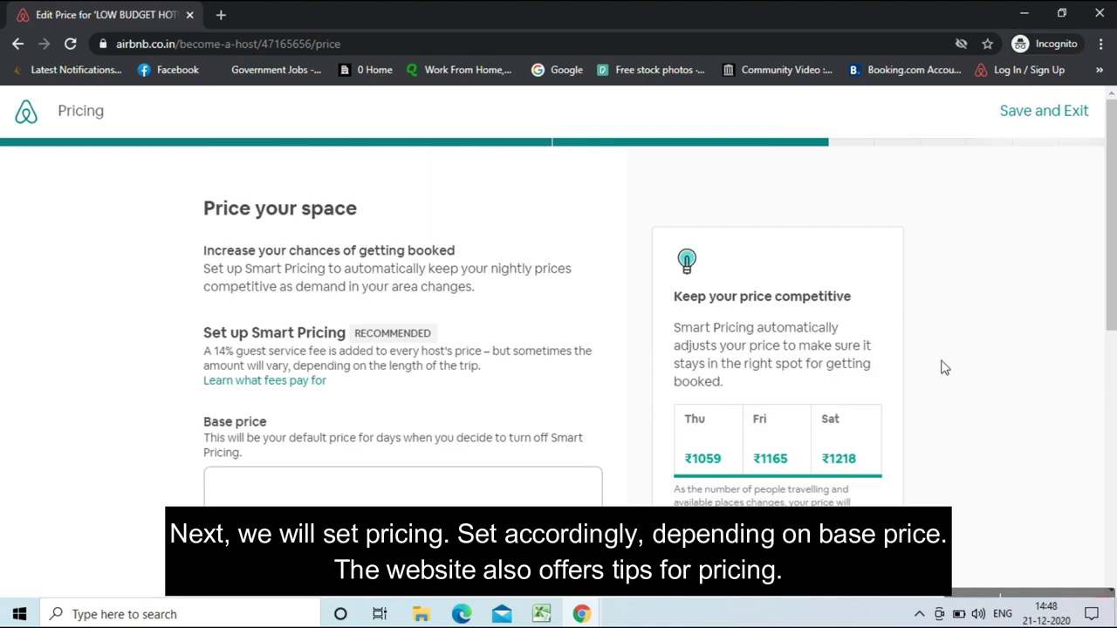
{"action": "mouse_move", "coordinate": [1114, 248]}
{"action": "left_mouse_down"}
{"action": "mouse_move", "coordinate": [1114, 306]}
{"action": "mouse_move", "coordinate": [1114, 257]}
{"action": "left_mouse_up"}
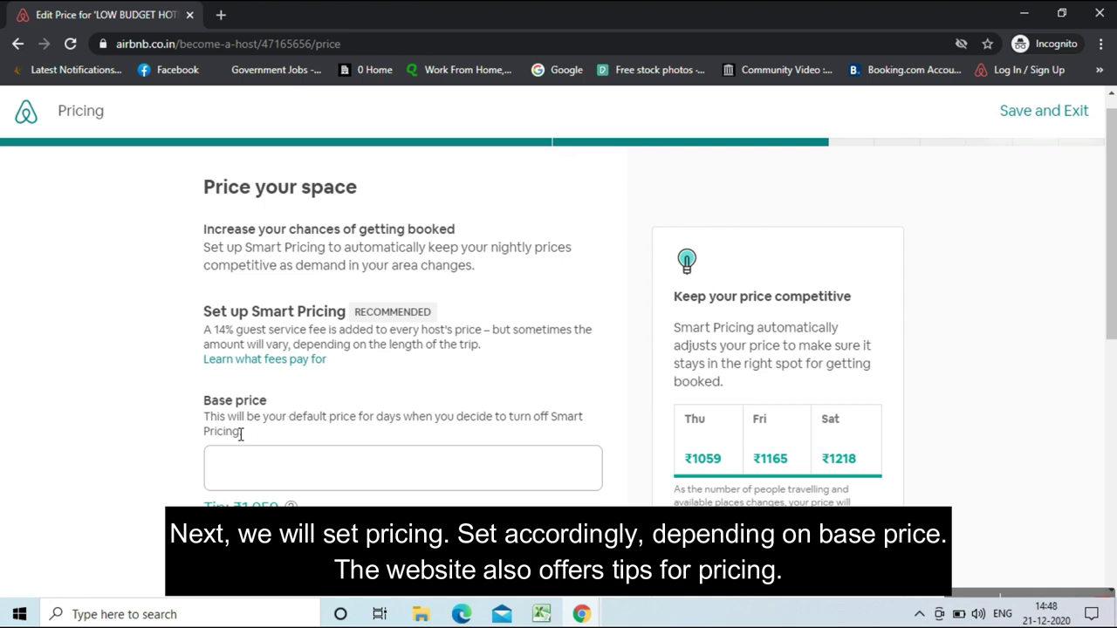
{"action": "left_click", "coordinate": [270, 475]}
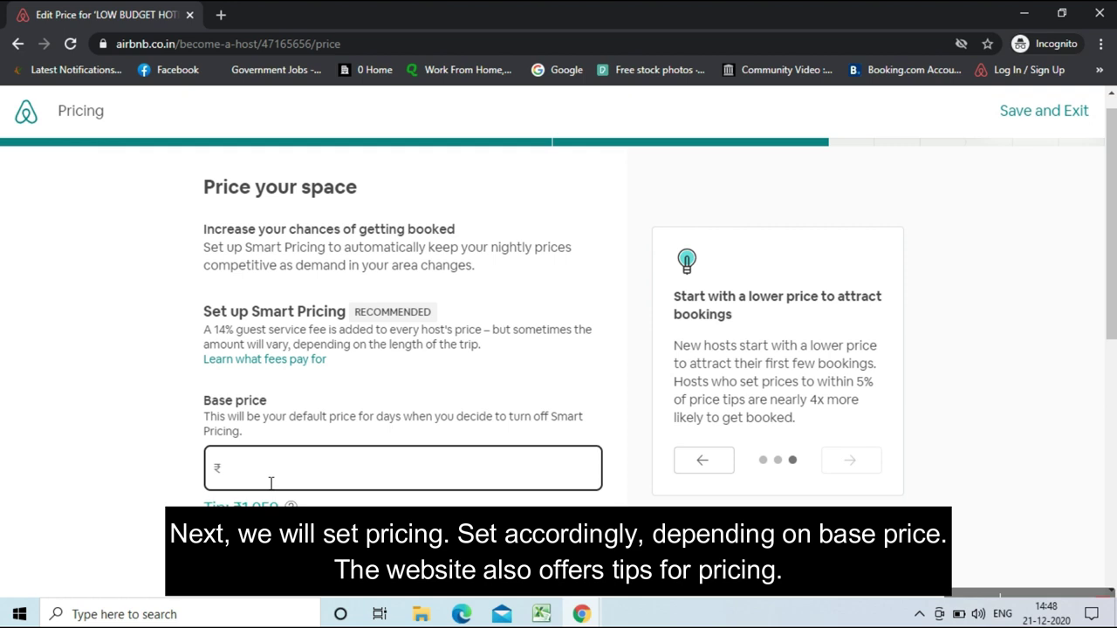
{"action": "type", "text": "700"}
{"action": "left_click", "coordinate": [336, 469]}
{"action": "key", "text": "BackSpace"}
{"action": "key", "text": "BackSpace"}
{"action": "key", "text": "BackSpace"}
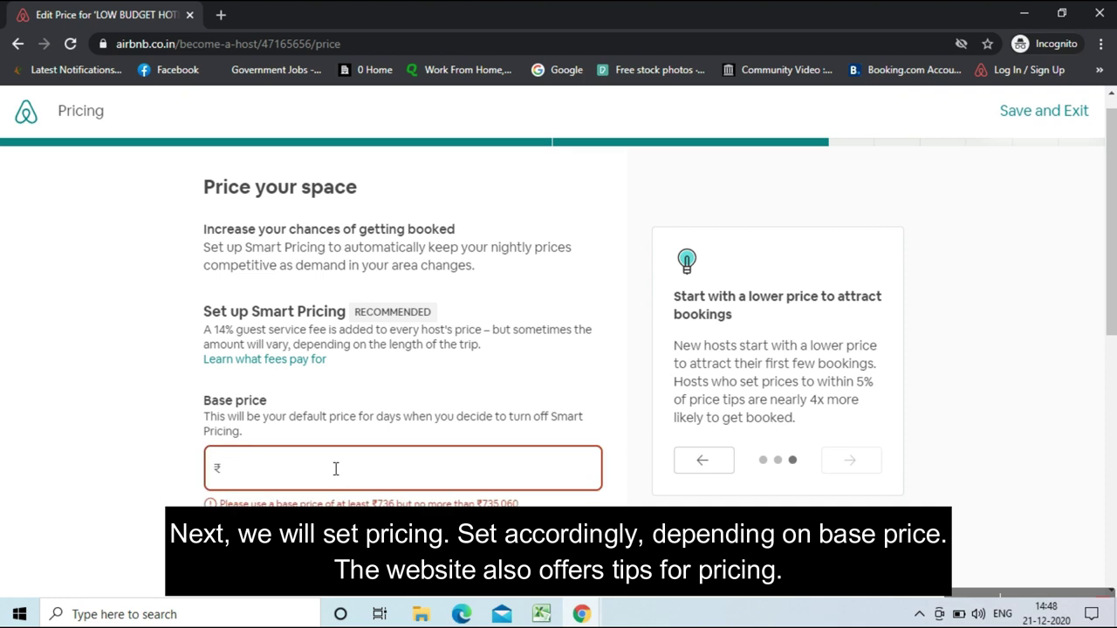
{"action": "type", "text": "1000"}
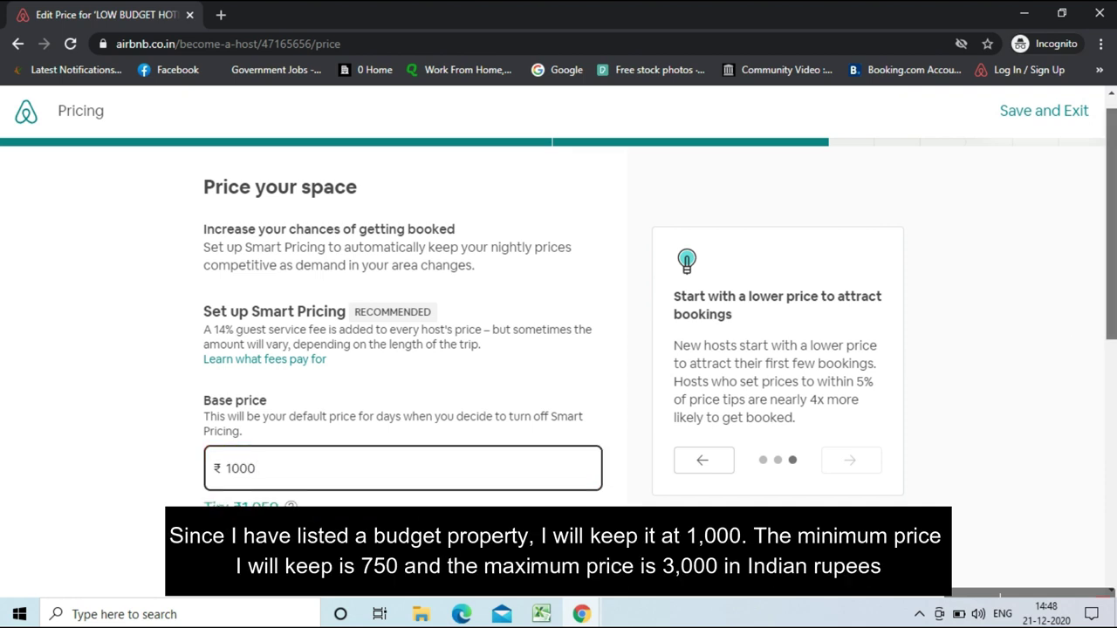
Set the minimum price to 750 and the maximum to 3000, keeping INR as the currency
{"action": "scroll", "coordinate": [401, 323], "scroll_direction": "down", "scroll_amount": 2}
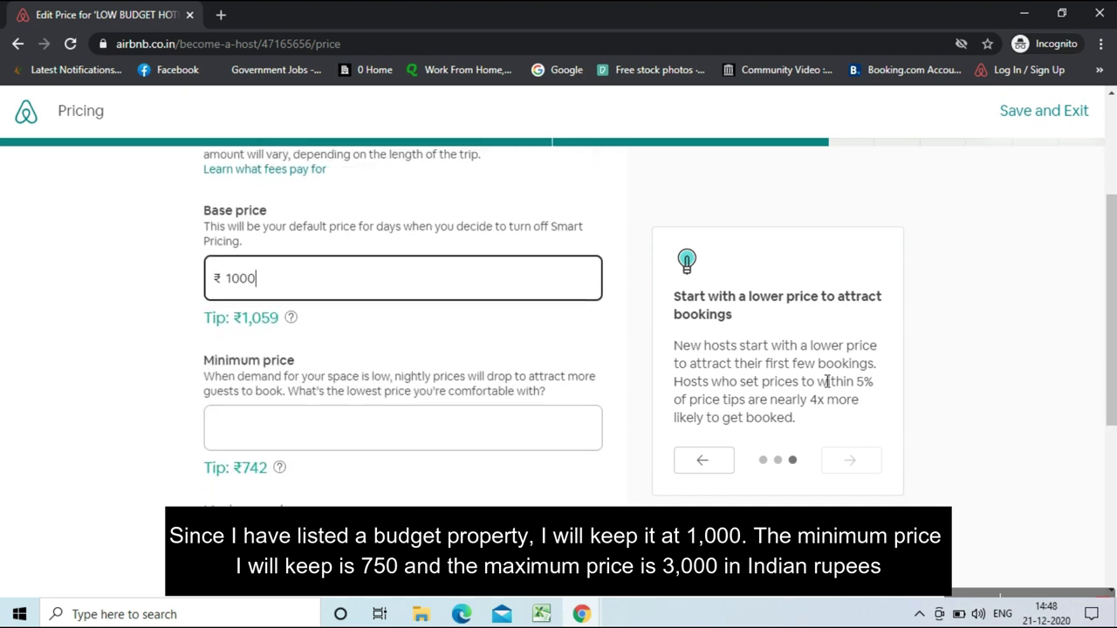
{"action": "left_click", "coordinate": [421, 444]}
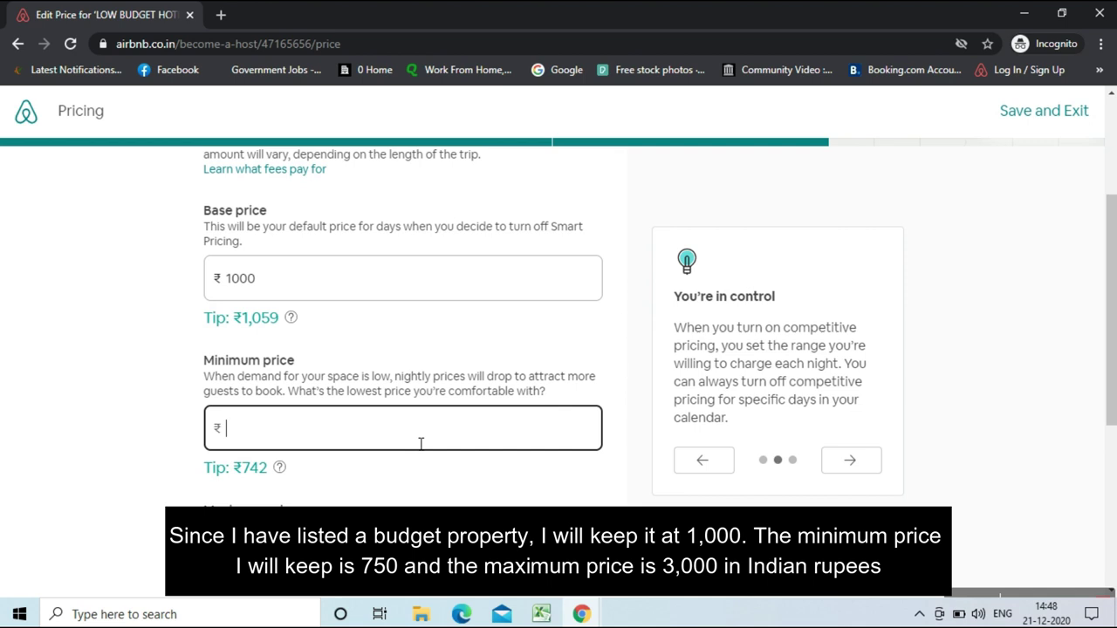
{"action": "type", "text": "750"}
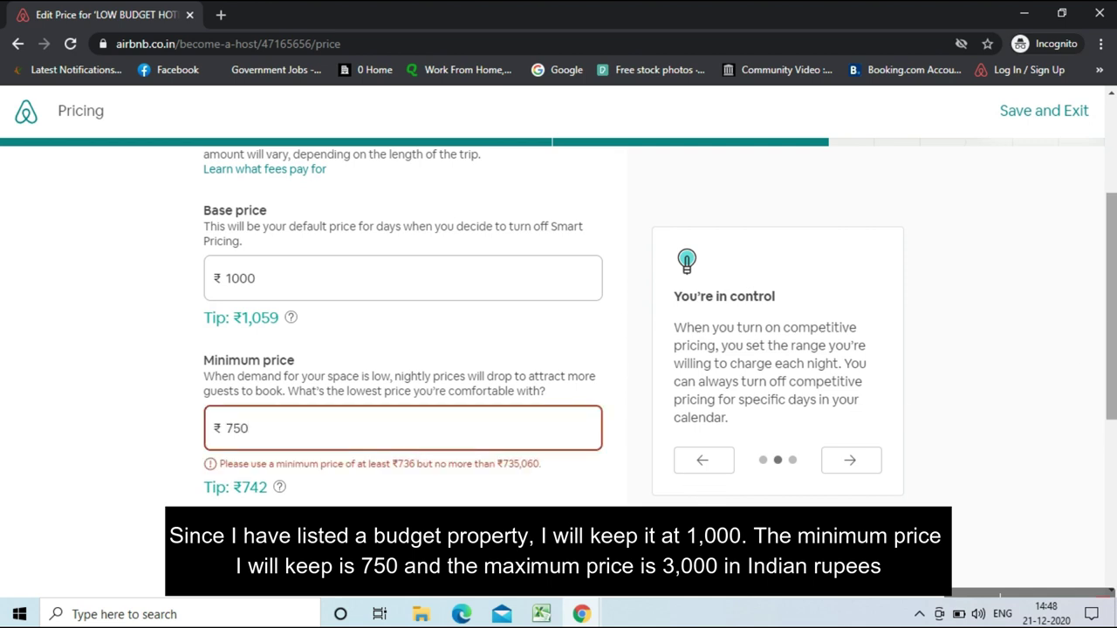
{"action": "scroll", "coordinate": [563, 424], "scroll_direction": "down", "scroll_amount": 3}
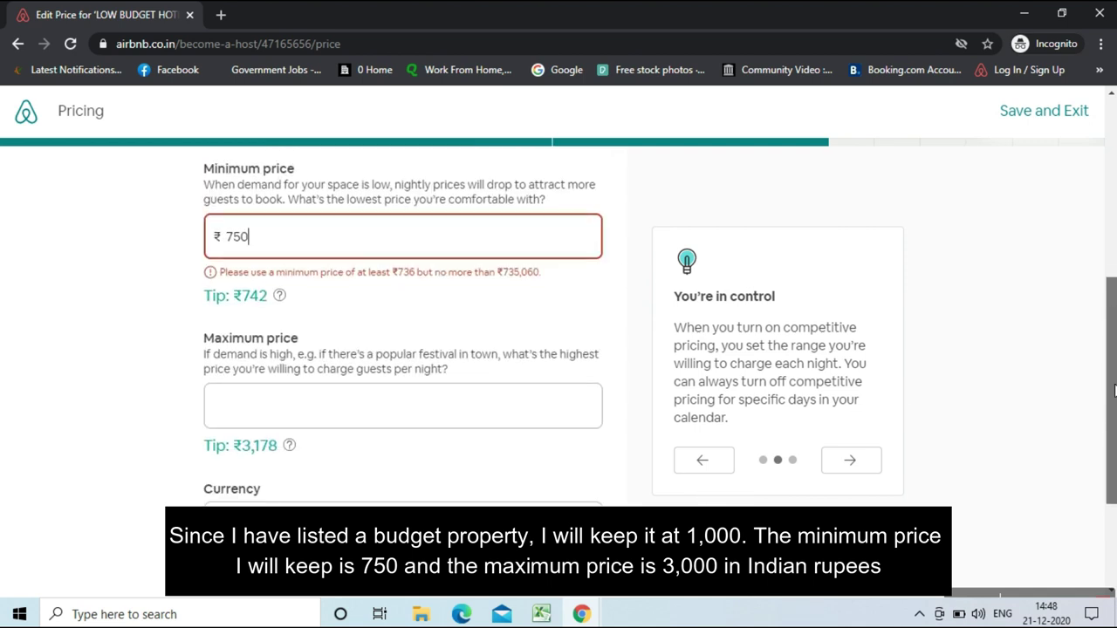
{"action": "left_click", "coordinate": [452, 401]}
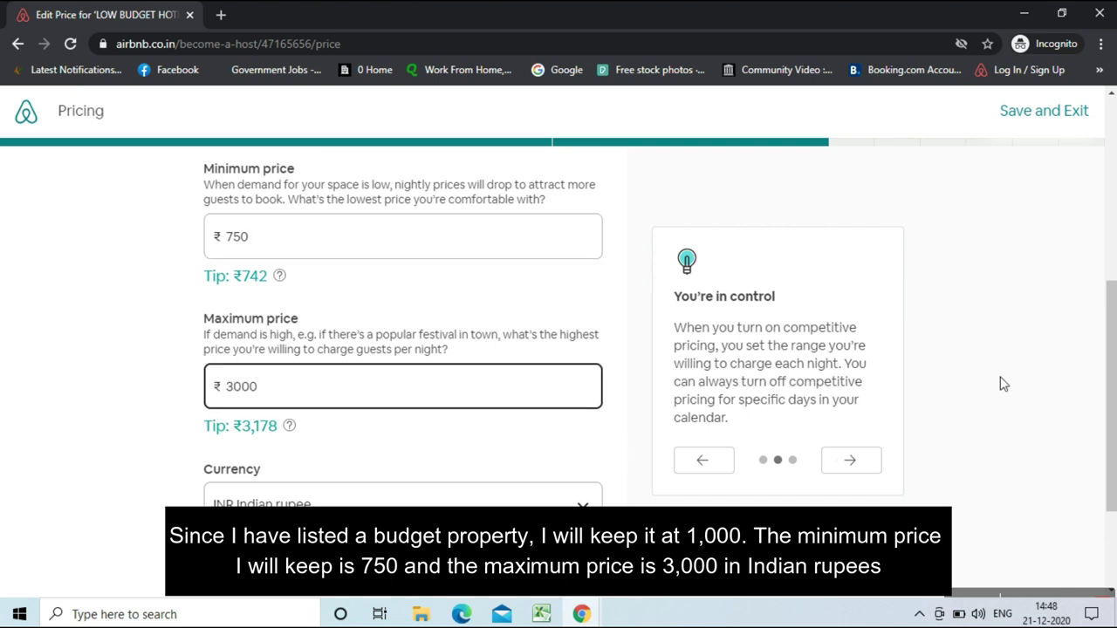
{"action": "left_click_drag", "start_coordinate": [1112, 342], "coordinate": [1112, 404]}
{"action": "left_click", "coordinate": [580, 394]}
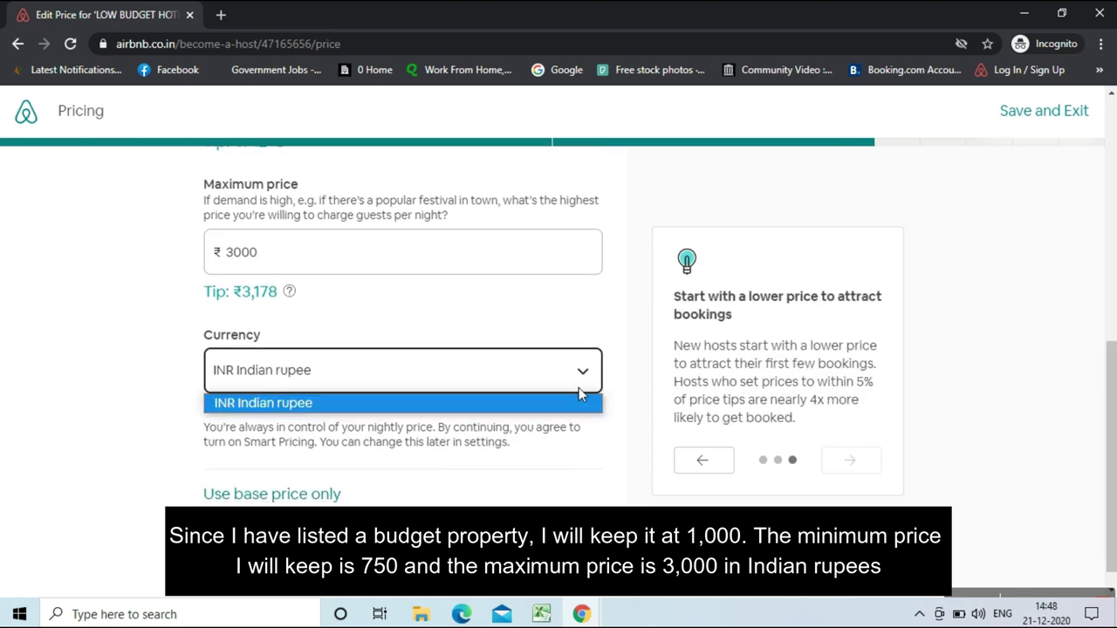
{"action": "left_click", "coordinate": [591, 434]}
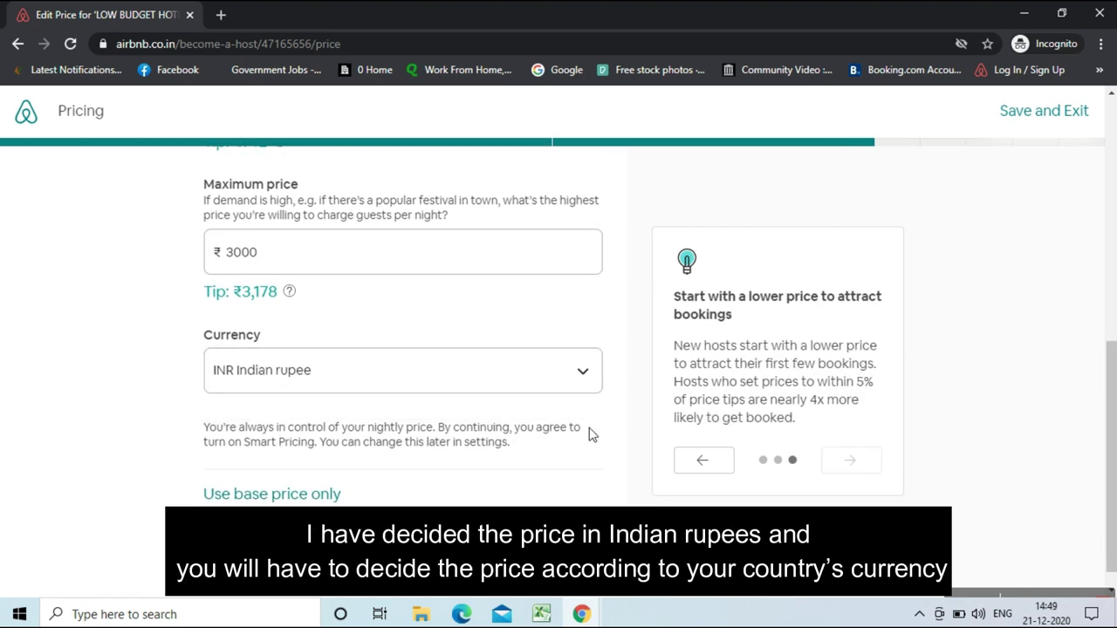
{"action": "left_click", "coordinate": [541, 381]}
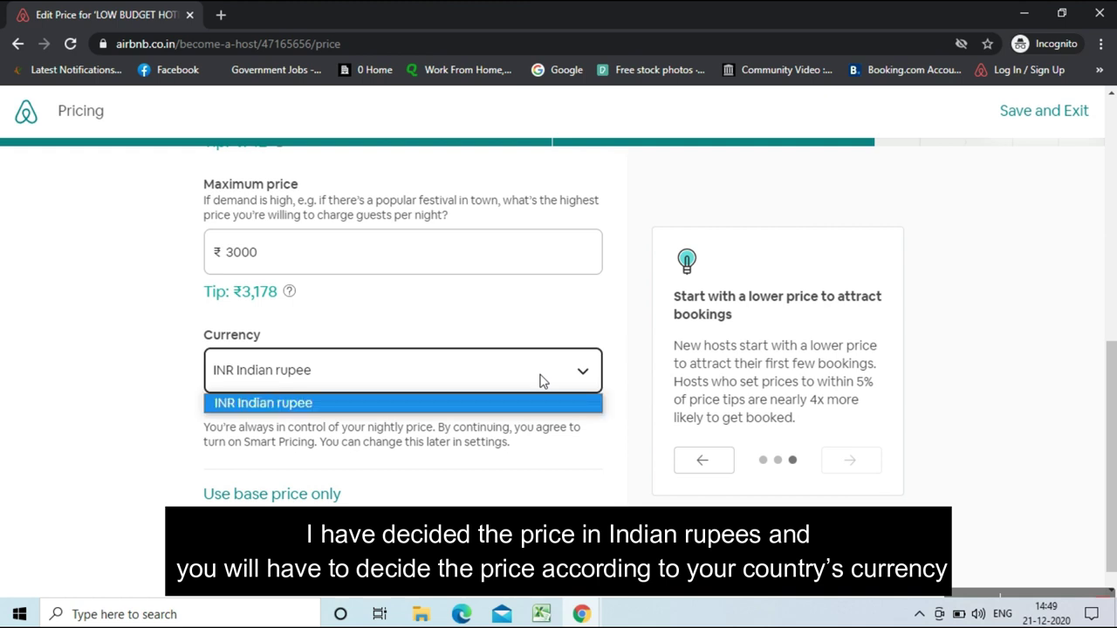
{"action": "left_click", "coordinate": [636, 266]}
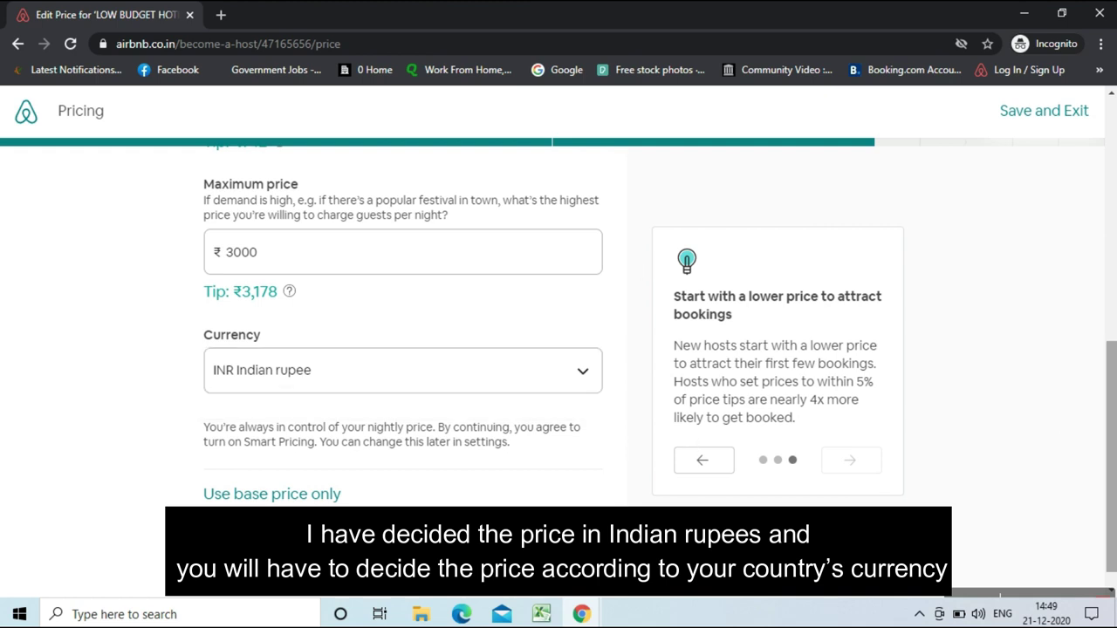
{"action": "left_click_drag", "start_coordinate": [1111, 457], "coordinate": [1111, 469]}
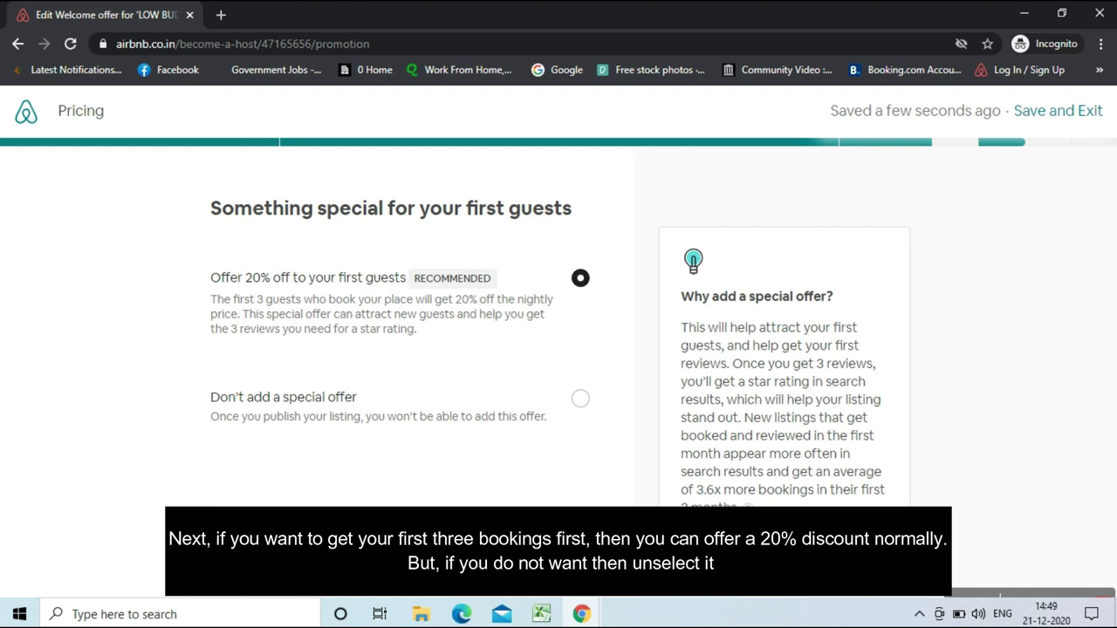
Keep 'Offer 20% off to your first guests' selected and continue
{"action": "left_click", "coordinate": [558, 571]}
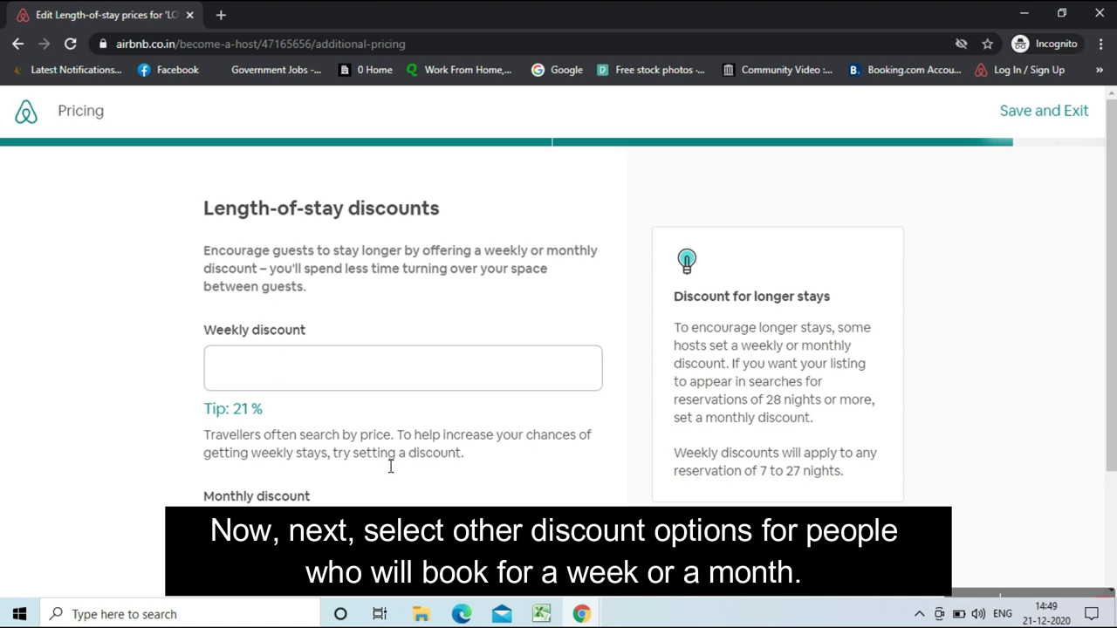
Enter a 5% weekly discount and a 10% monthly discount, then continue
{"action": "left_click", "coordinate": [346, 382]}
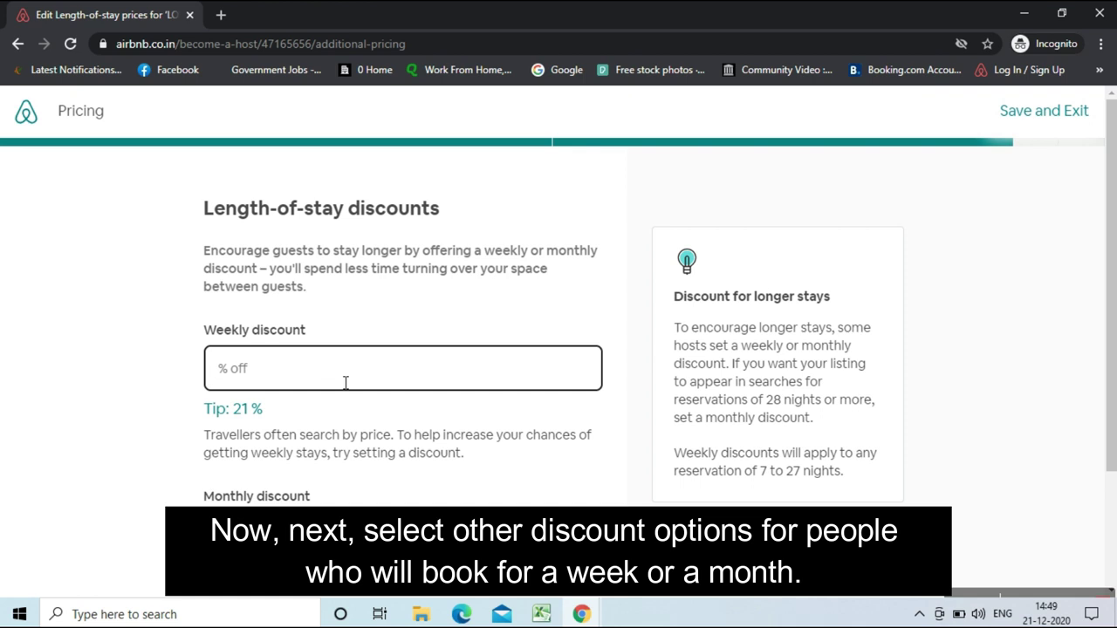
{"action": "type", "text": "5"}
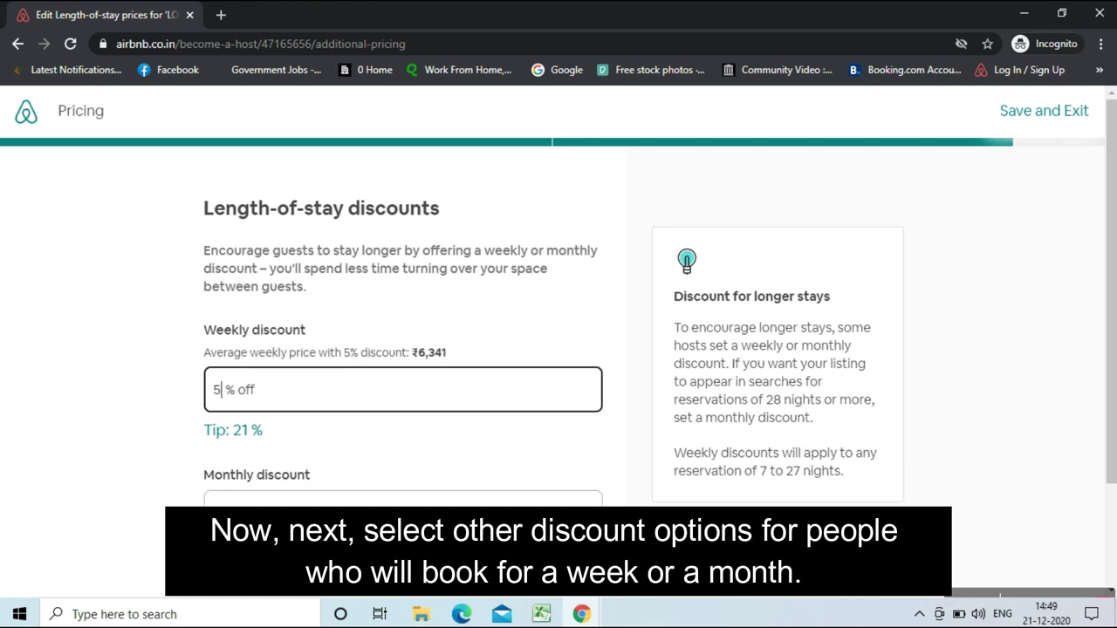
{"action": "scroll", "coordinate": [513, 401], "scroll_direction": "down", "scroll_amount": 2}
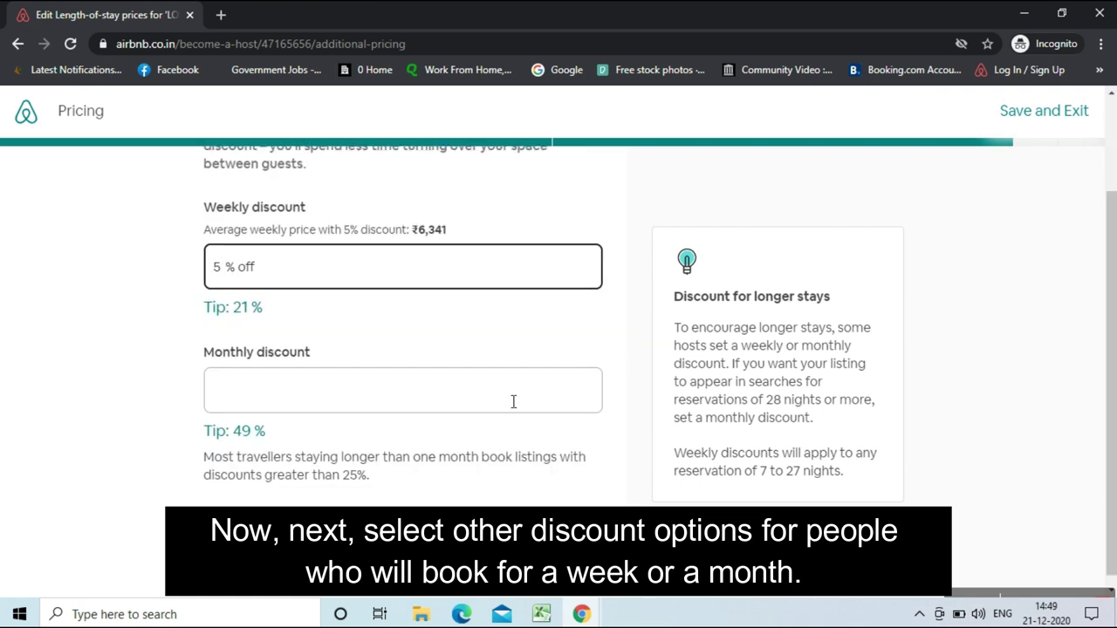
{"action": "left_click", "coordinate": [371, 400]}
{"action": "type", "text": "10"}
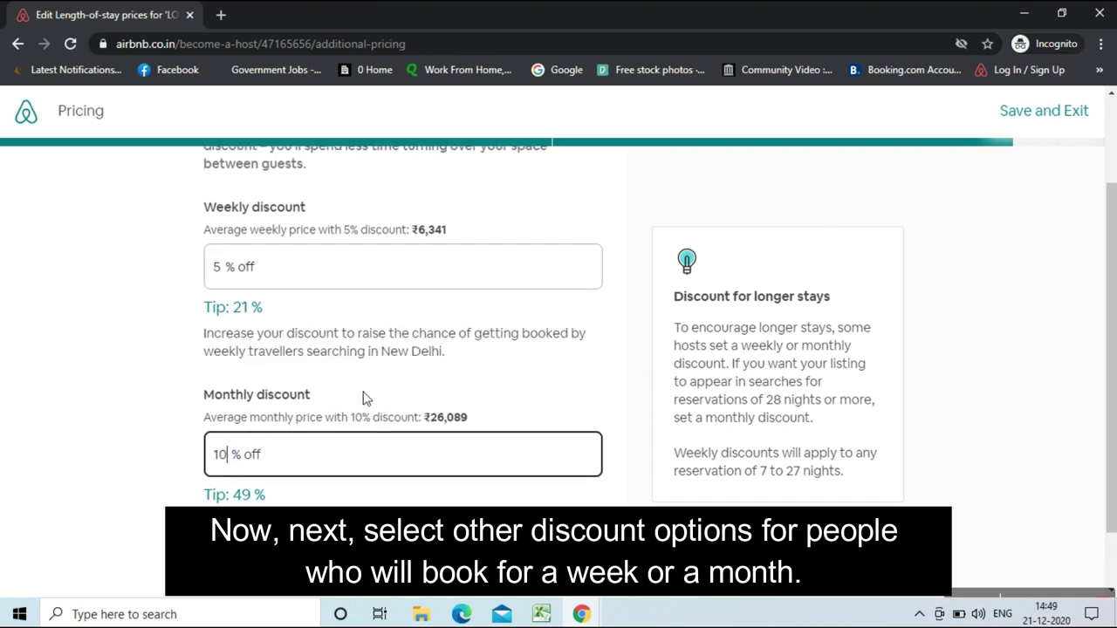
{"action": "left_click_drag", "start_coordinate": [1111, 293], "coordinate": [1110, 344]}
{"action": "left_click", "coordinate": [569, 556]}
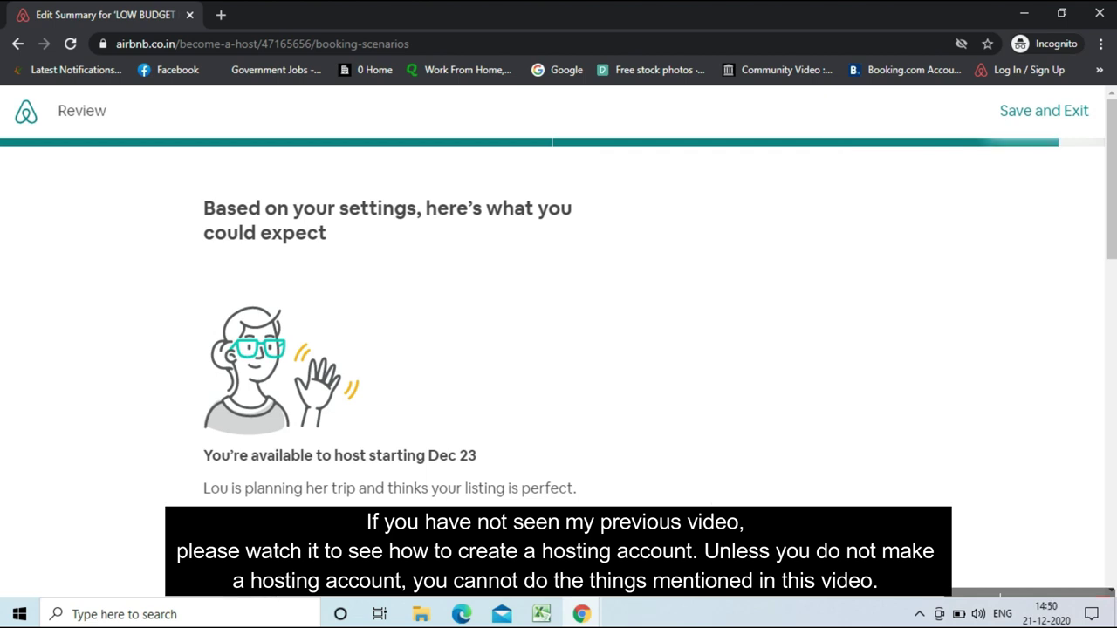
Move past the payout, summary and local laws pages to 'You're ready to publish!'
{"action": "mouse_move", "coordinate": [1115, 222]}
{"action": "left_mouse_down"}
{"action": "mouse_move", "coordinate": [1111, 575]}
{"action": "mouse_move", "coordinate": [1102, 219]}
{"action": "left_mouse_up"}
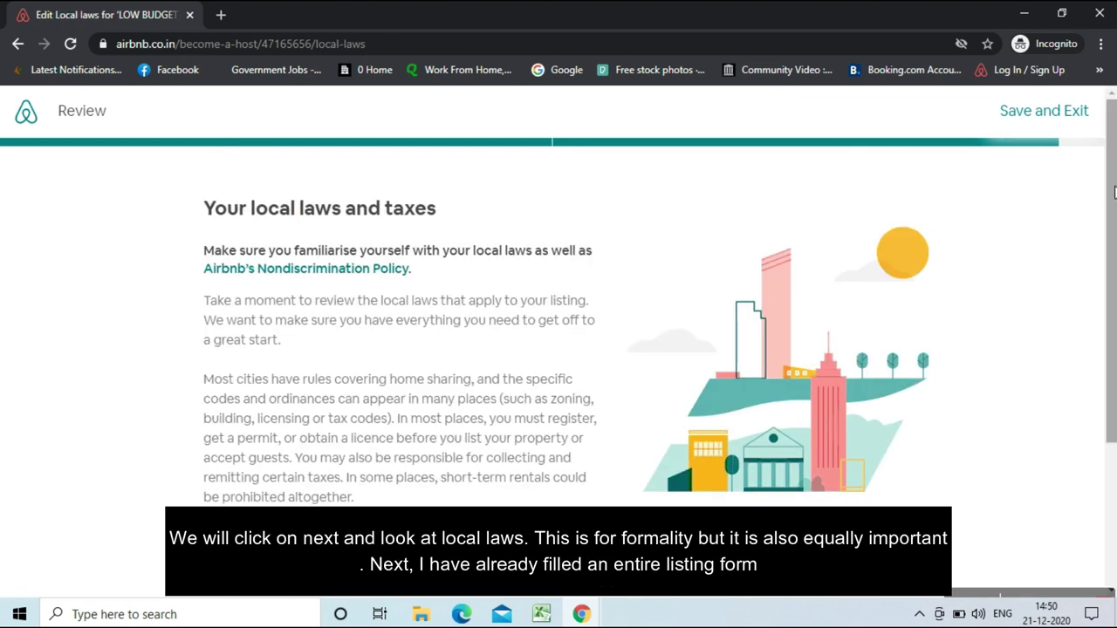
{"action": "left_click_drag", "start_coordinate": [1114, 191], "coordinate": [1113, 226]}
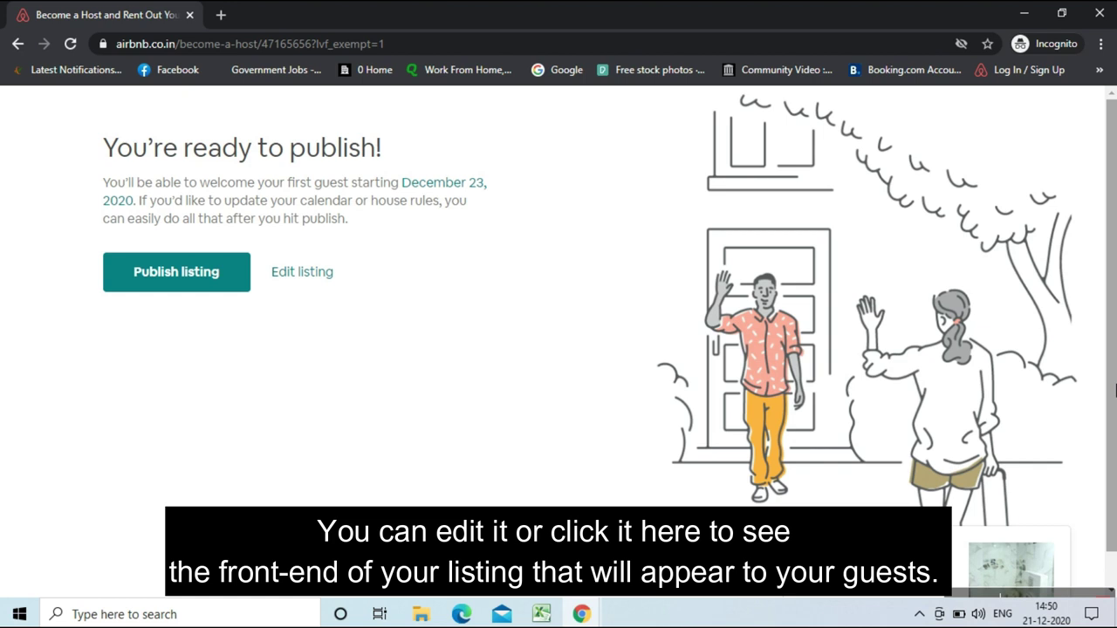
{"action": "scroll", "coordinate": [610, 341], "scroll_direction": "down", "scroll_amount": 1}
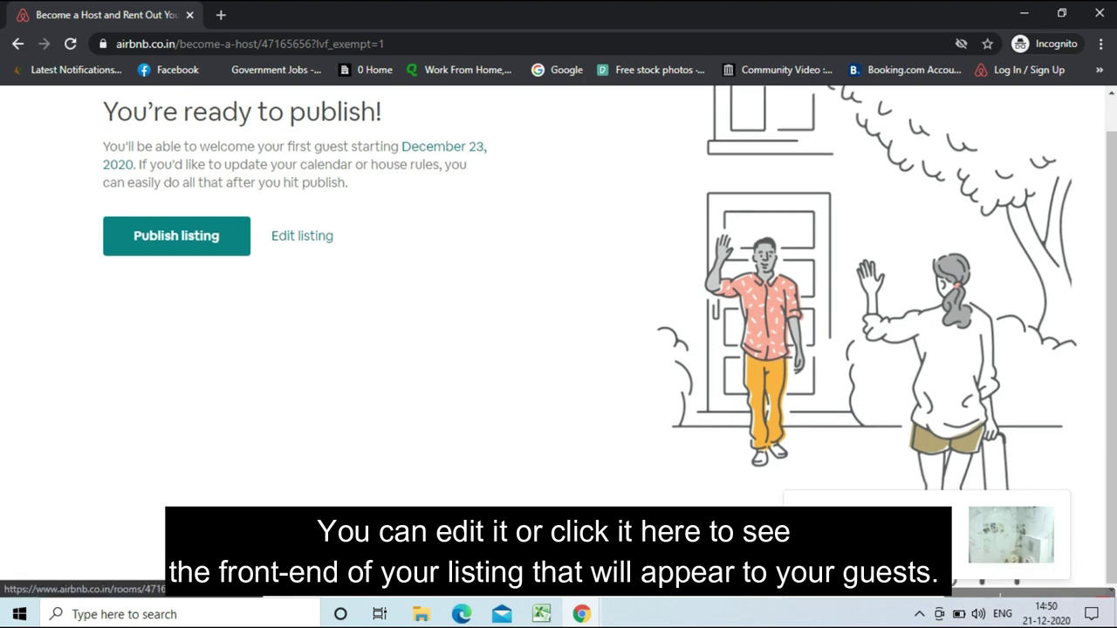
{"action": "left_click", "coordinate": [1011, 534]}
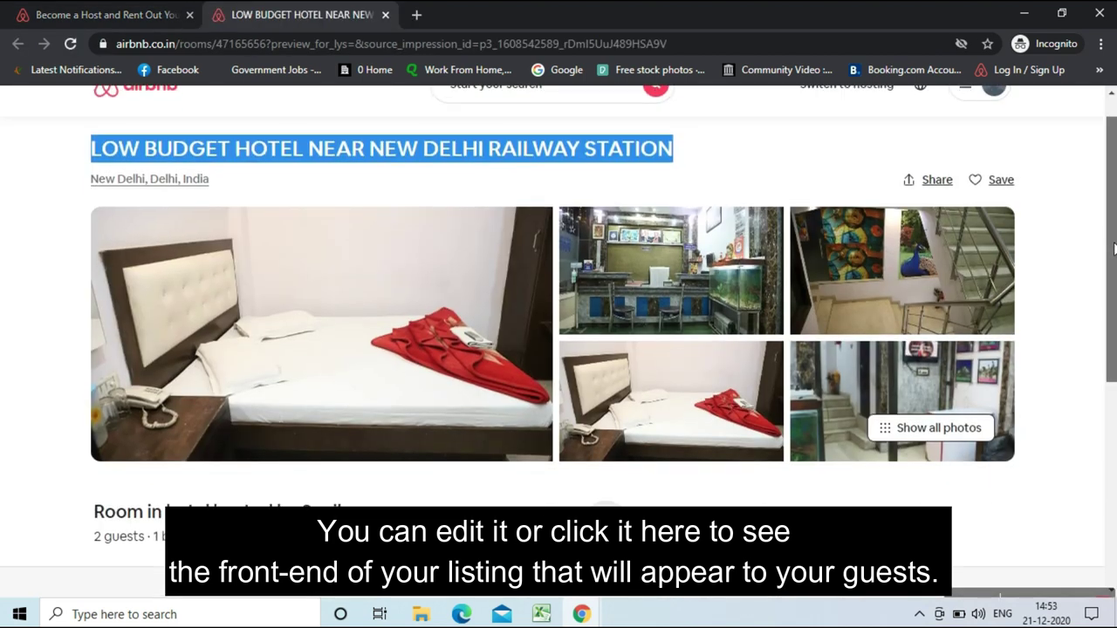
{"action": "left_click_drag", "start_coordinate": [1113, 248], "coordinate": [1112, 276]}
{"action": "scroll", "coordinate": [559, 340], "scroll_direction": "down", "scroll_amount": 7}
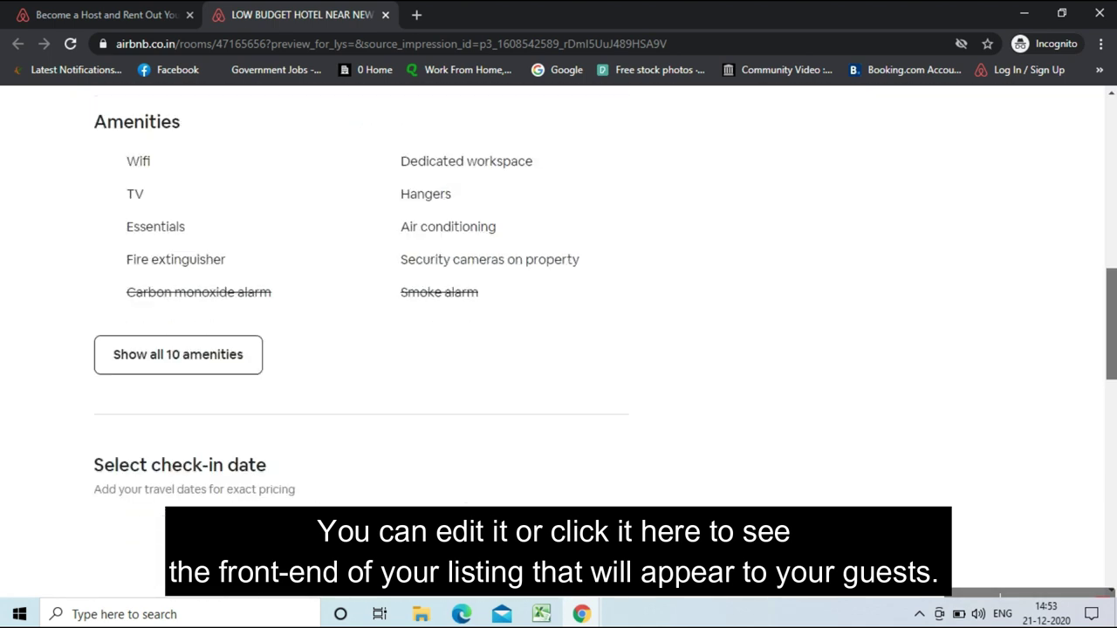
{"action": "scroll", "coordinate": [558, 340], "scroll_direction": "up", "scroll_amount": 8}
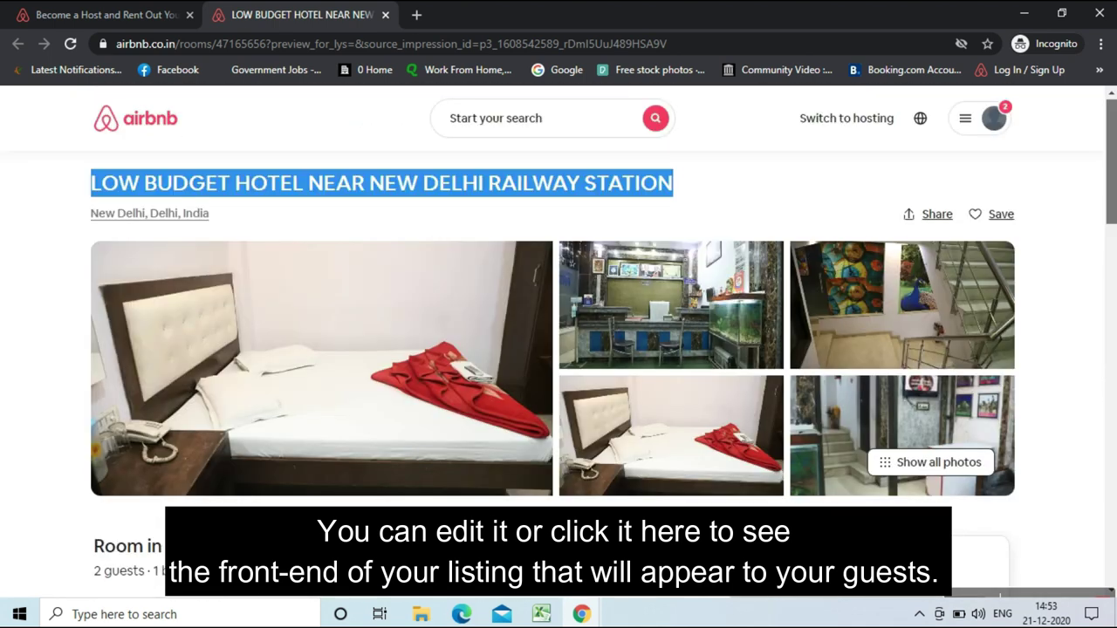
{"action": "left_click", "coordinate": [387, 15]}
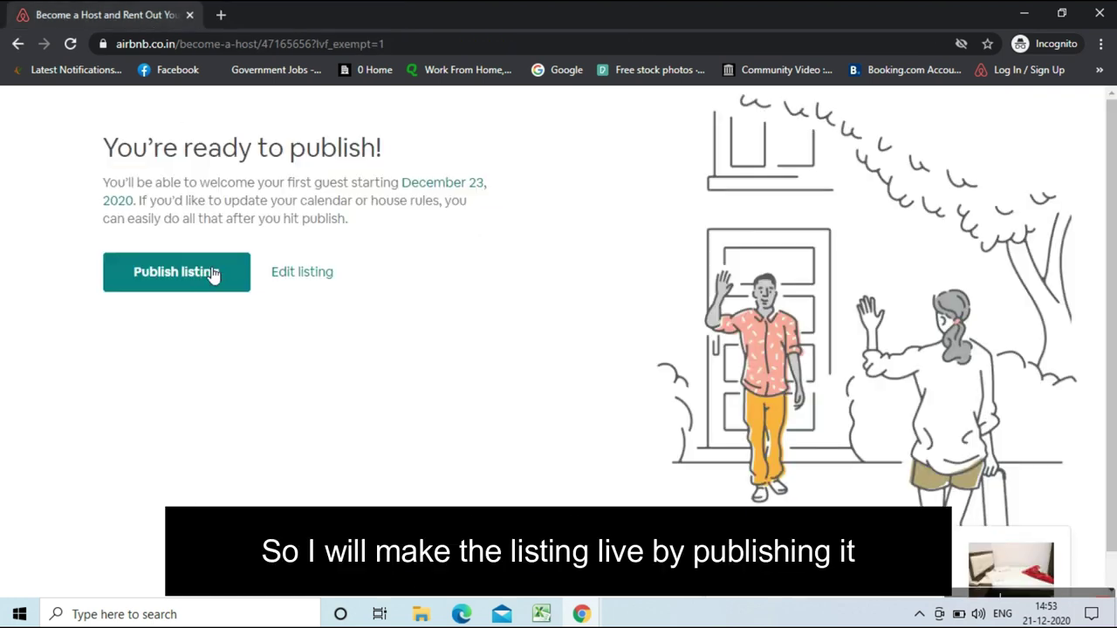
Publish the hotel-room listing with the Publish listing button
{"action": "left_click", "coordinate": [203, 276]}
{"action": "left_click", "coordinate": [201, 275]}
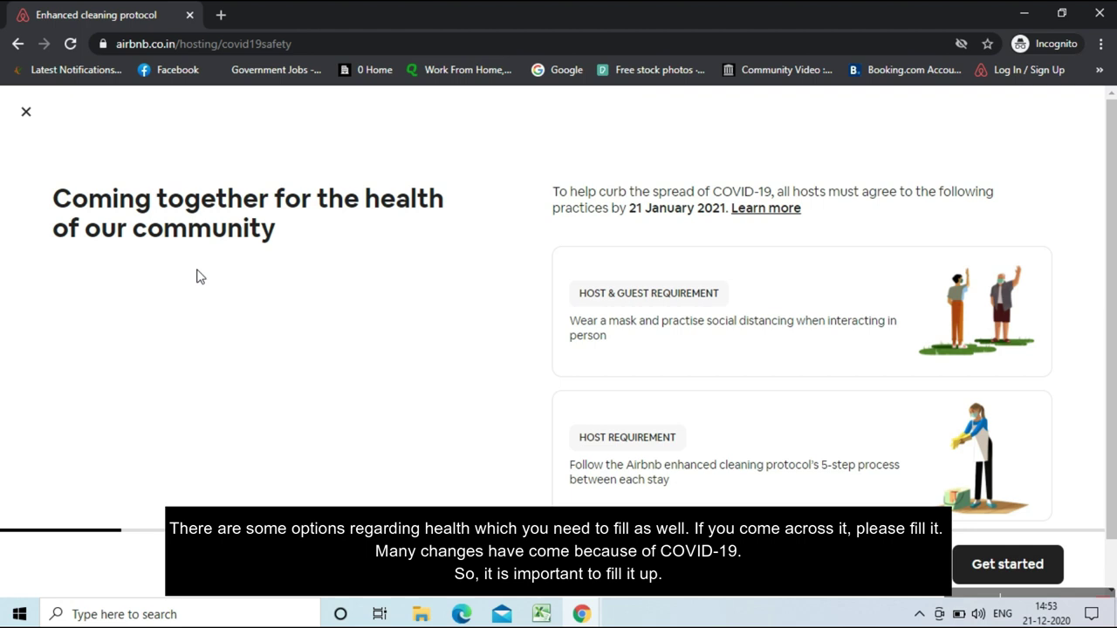
Start the COVID-19 safety commitment and accept the mask and social-distancing rules
{"action": "scroll", "coordinate": [1108, 253], "scroll_direction": "down", "scroll_amount": 1}
{"action": "scroll", "coordinate": [1108, 253], "scroll_direction": "up", "scroll_amount": 1}
{"action": "scroll", "coordinate": [1114, 246], "scroll_direction": "down", "scroll_amount": 1}
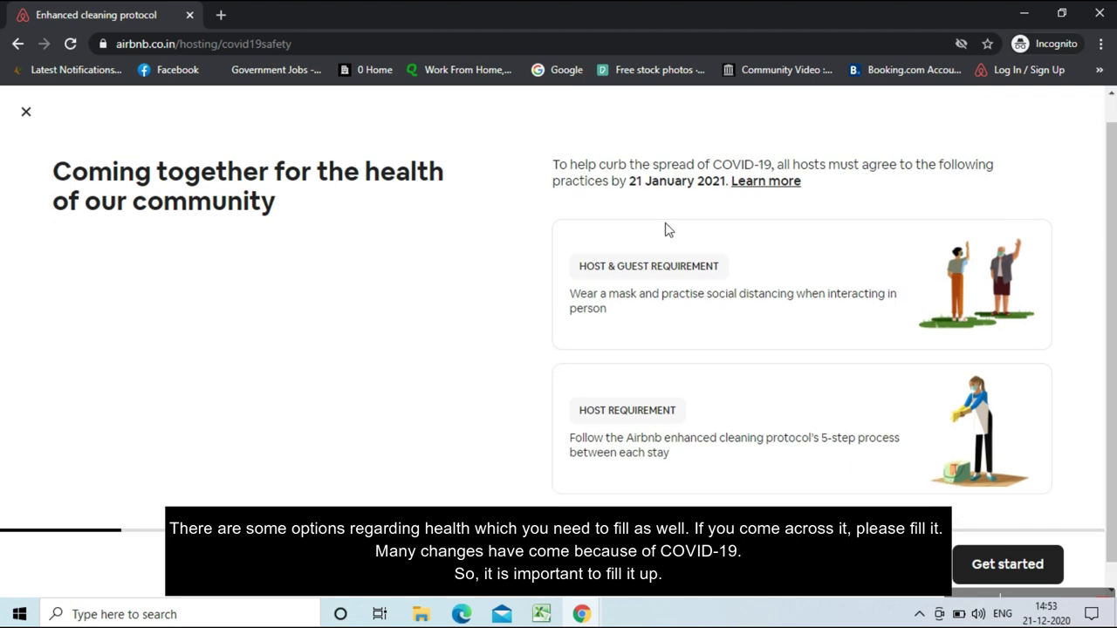
{"action": "scroll", "coordinate": [1110, 262], "scroll_direction": "down", "scroll_amount": 1}
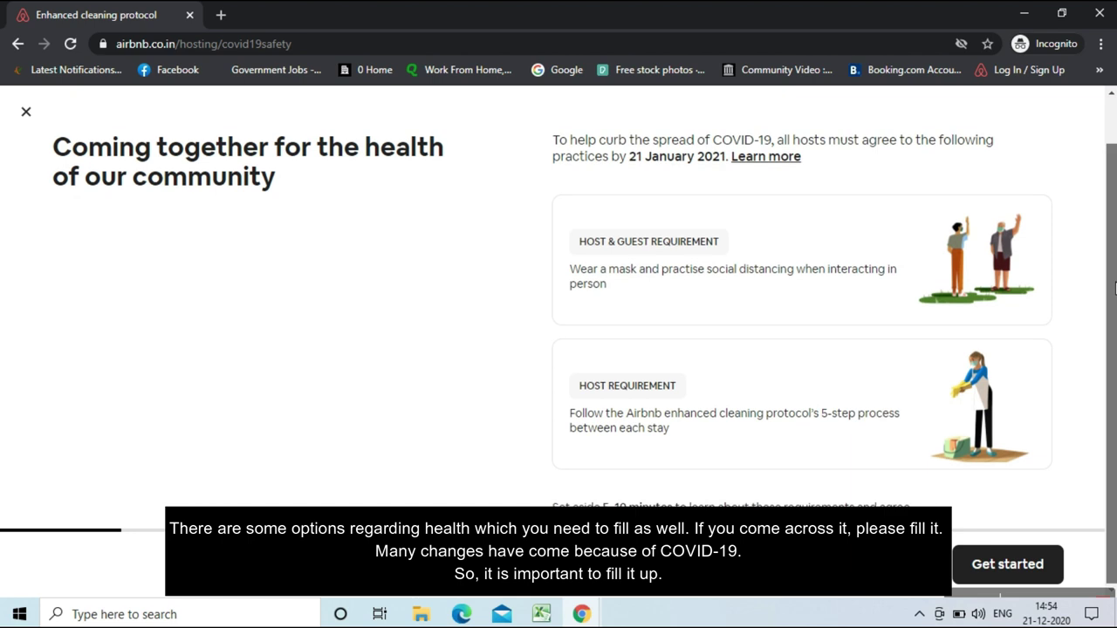
{"action": "left_click", "coordinate": [1008, 558]}
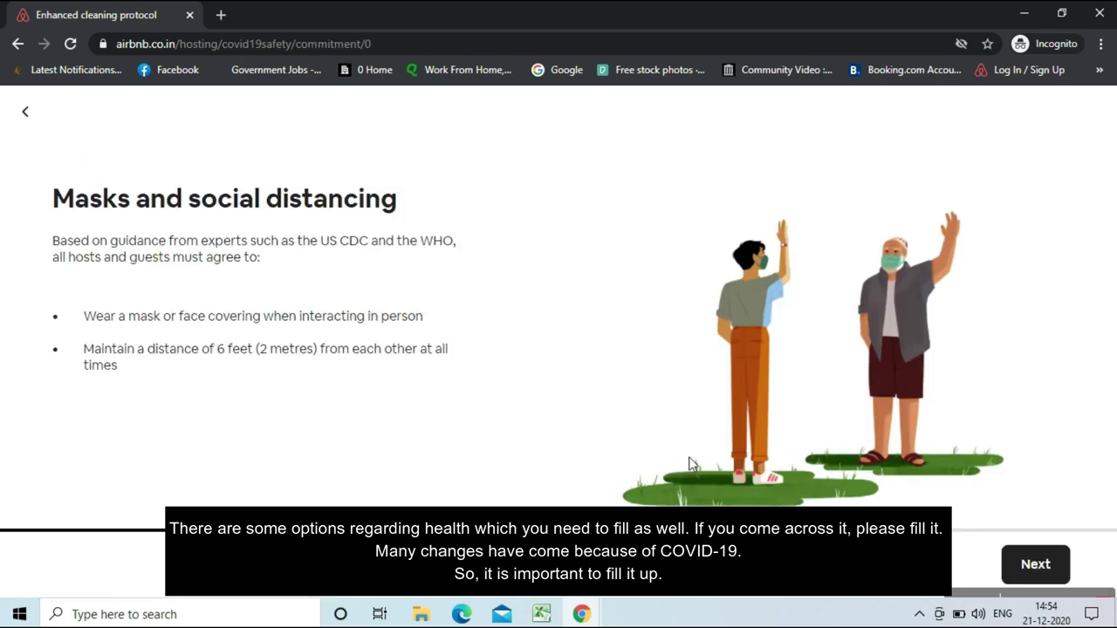
{"action": "left_click", "coordinate": [1033, 567]}
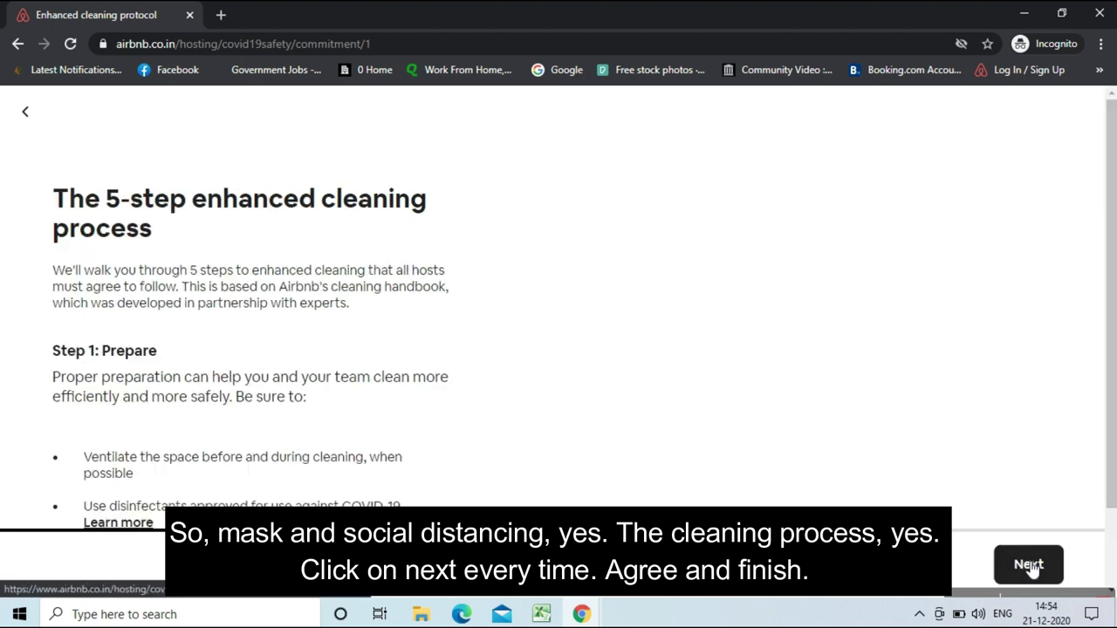
Go through the Clean, Sanitise, Check and Reset cleaning steps, then agree and finish
{"action": "left_click", "coordinate": [1031, 565]}
{"action": "left_click", "coordinate": [1034, 566]}
{"action": "left_click", "coordinate": [1032, 566]}
{"action": "left_click", "coordinate": [1034, 566]}
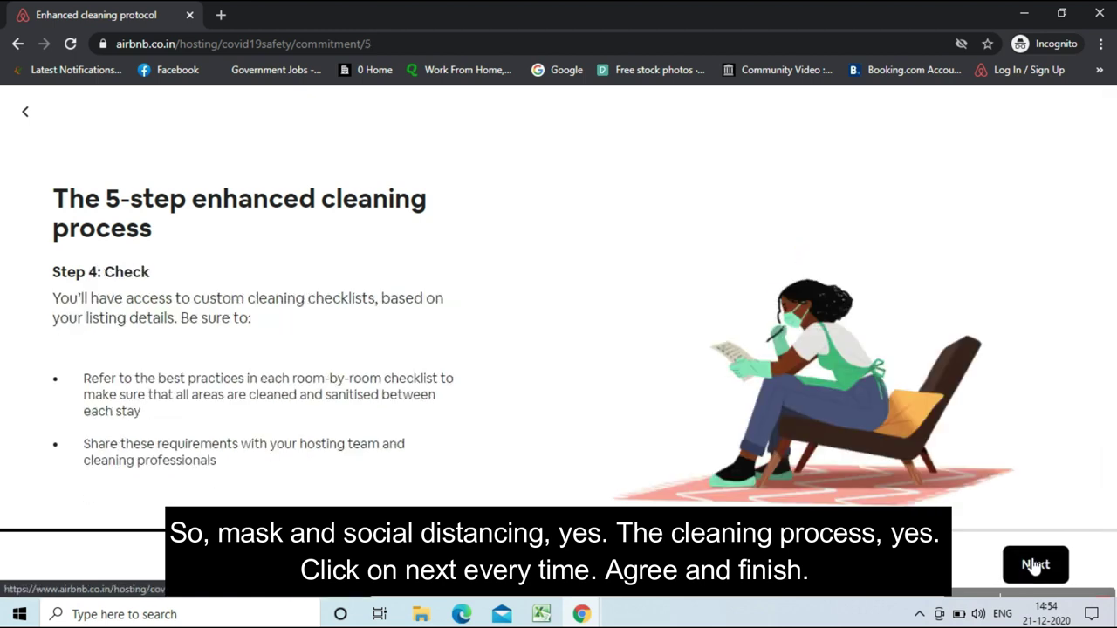
{"action": "left_click", "coordinate": [1034, 566]}
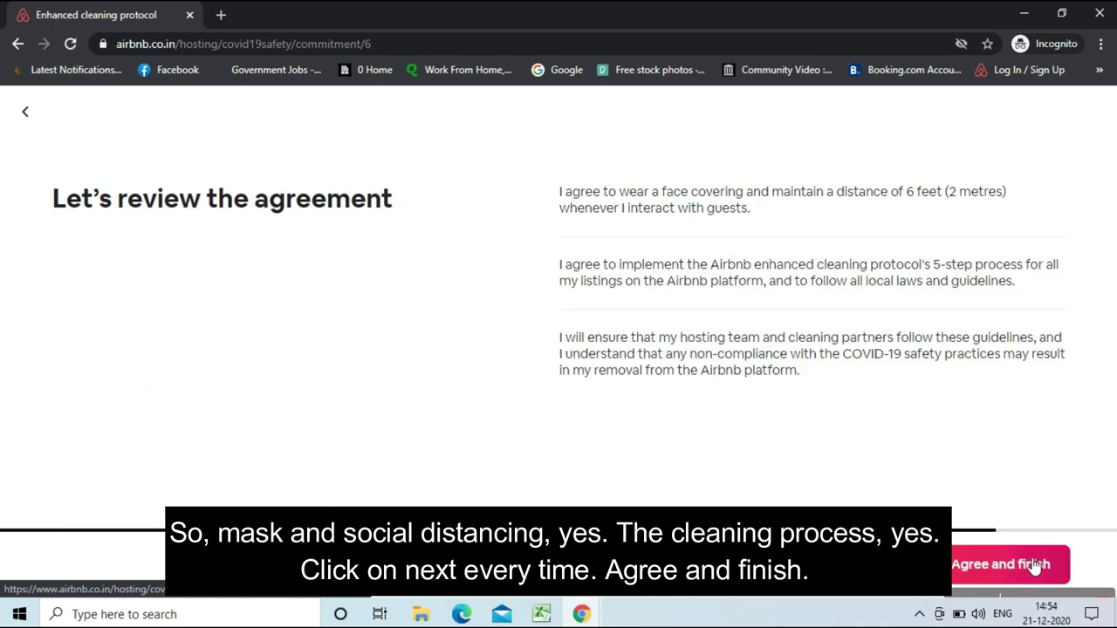
{"action": "left_click", "coordinate": [1035, 567]}
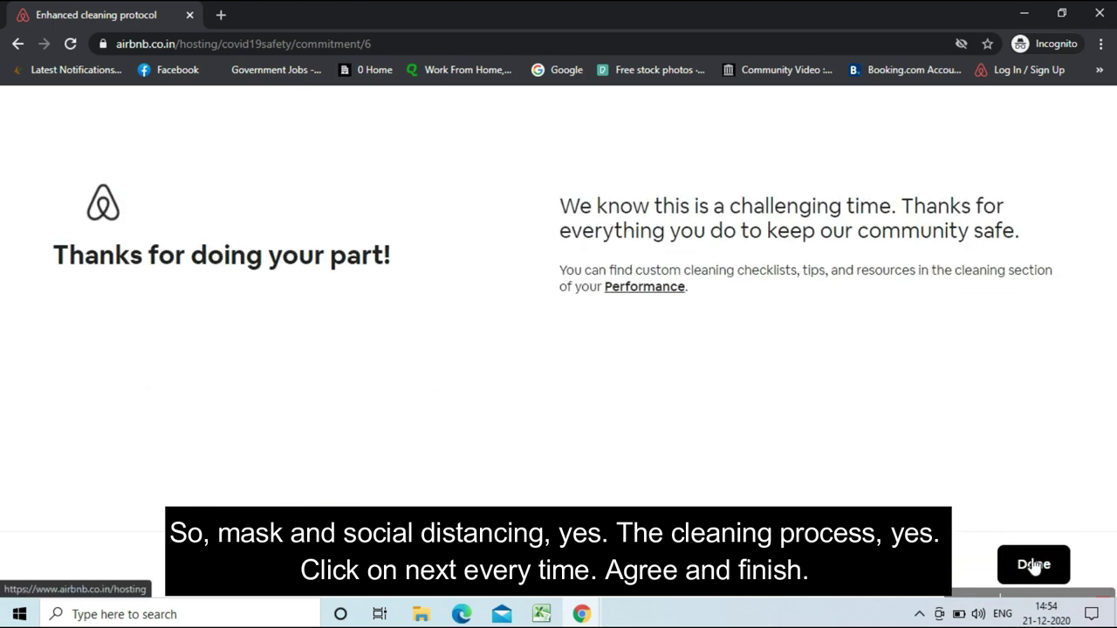
{"action": "left_click", "coordinate": [1034, 566]}
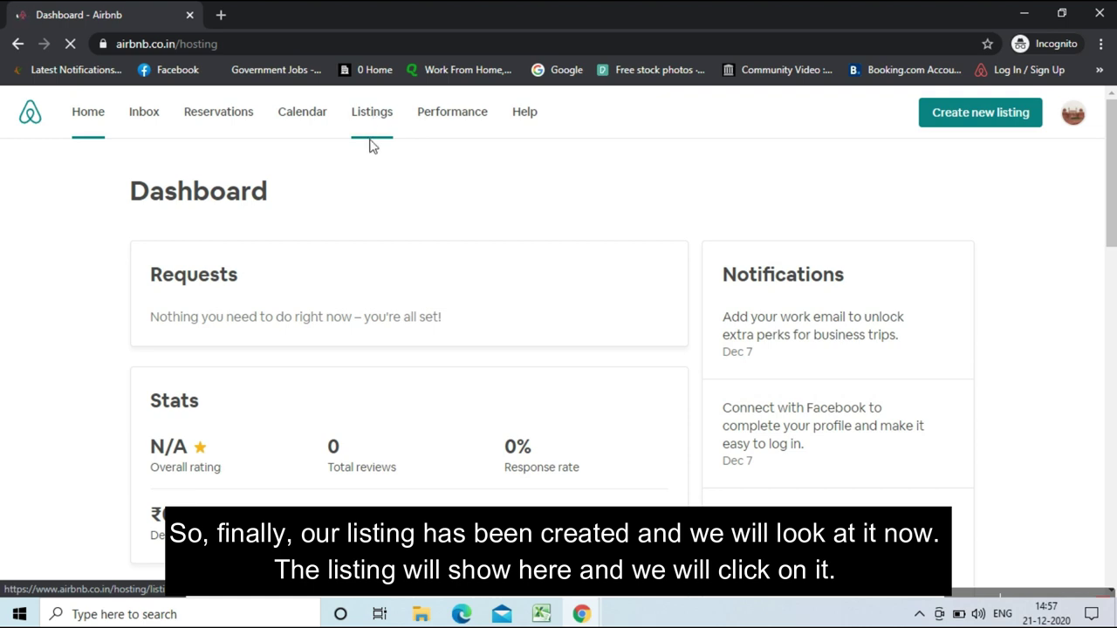
Open the LOW BUDGET HOTEL NEAR NEW DELHI RAILWAY STATION listing's edit page
{"action": "left_click", "coordinate": [381, 121]}
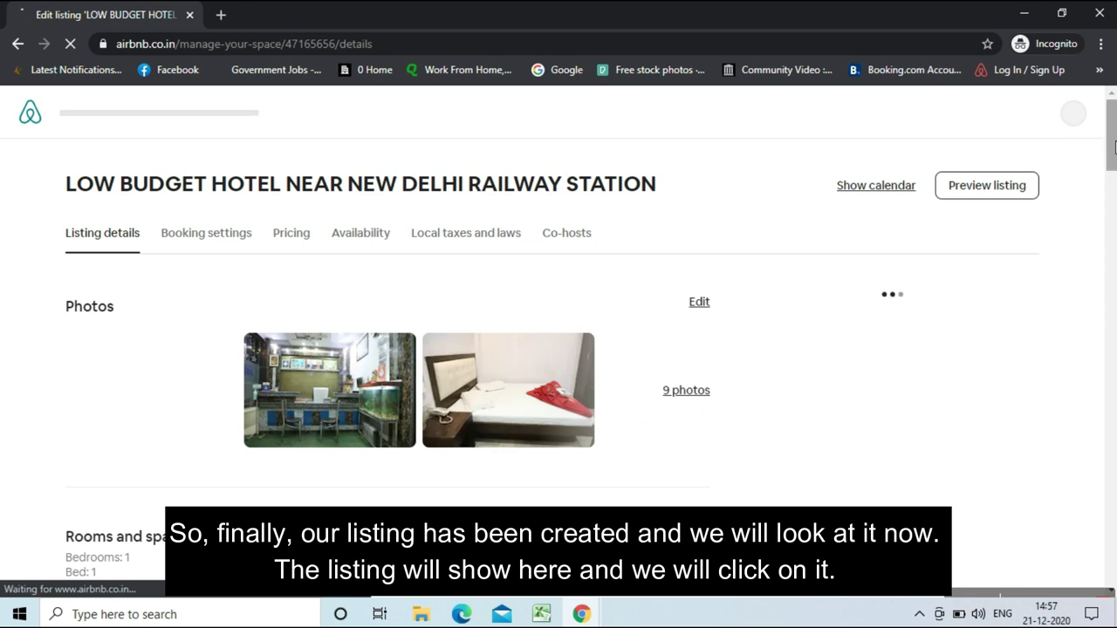
{"action": "scroll", "coordinate": [1114, 147], "scroll_direction": "down", "scroll_amount": 8}
{"action": "scroll", "coordinate": [388, 331], "scroll_direction": "down", "scroll_amount": 5}
{"action": "scroll", "coordinate": [558, 331], "scroll_direction": "down", "scroll_amount": 15}
{"action": "left_click_drag", "start_coordinate": [1113, 527], "coordinate": [1112, 136]}
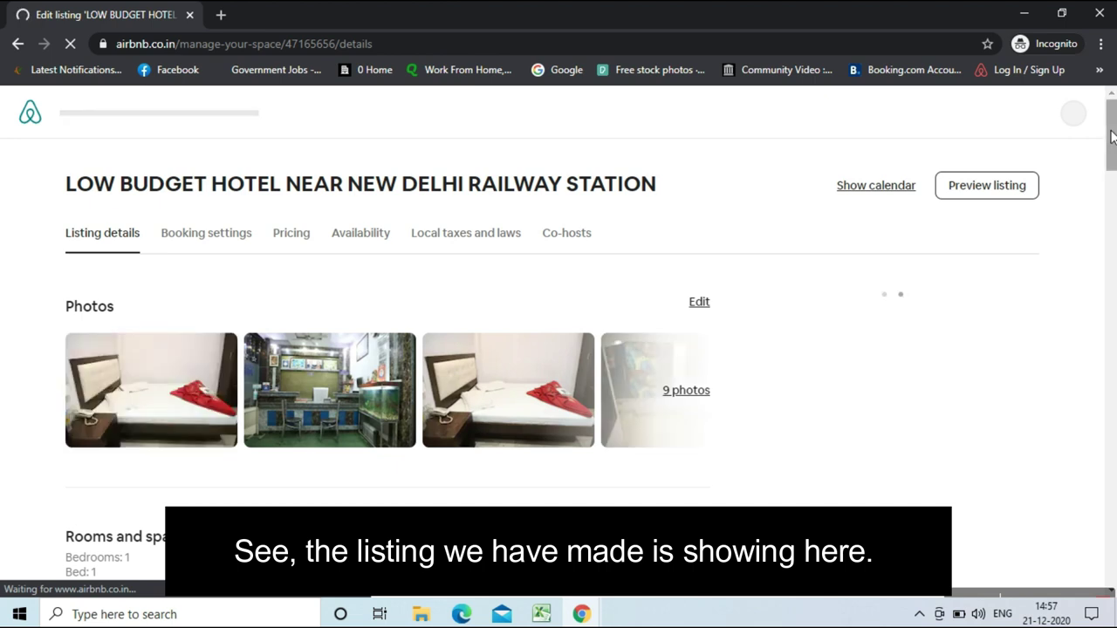
{"action": "scroll", "coordinate": [1112, 136], "scroll_direction": "down", "scroll_amount": 4}
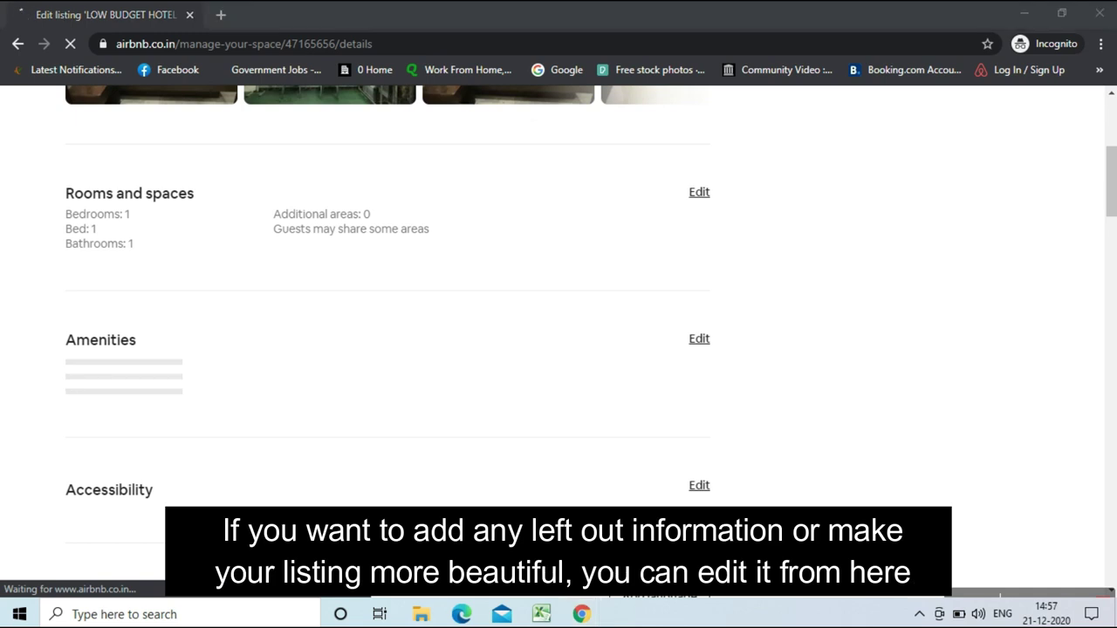
{"action": "left_click_drag", "start_coordinate": [1113, 202], "coordinate": [1114, 251]}
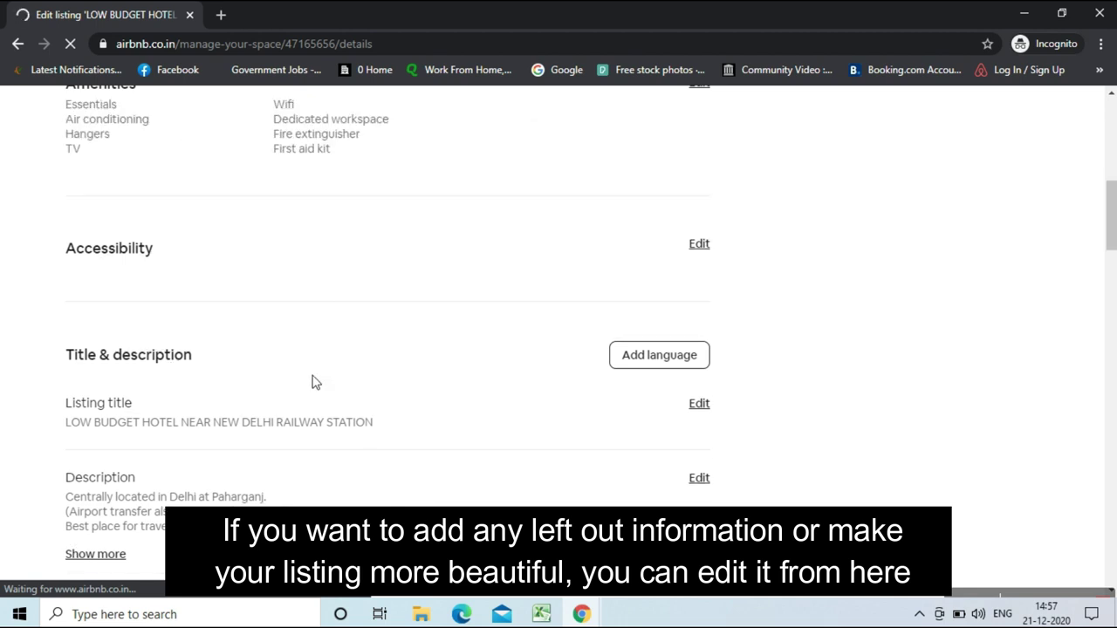
{"action": "scroll", "coordinate": [758, 226], "scroll_direction": "down", "scroll_amount": 2}
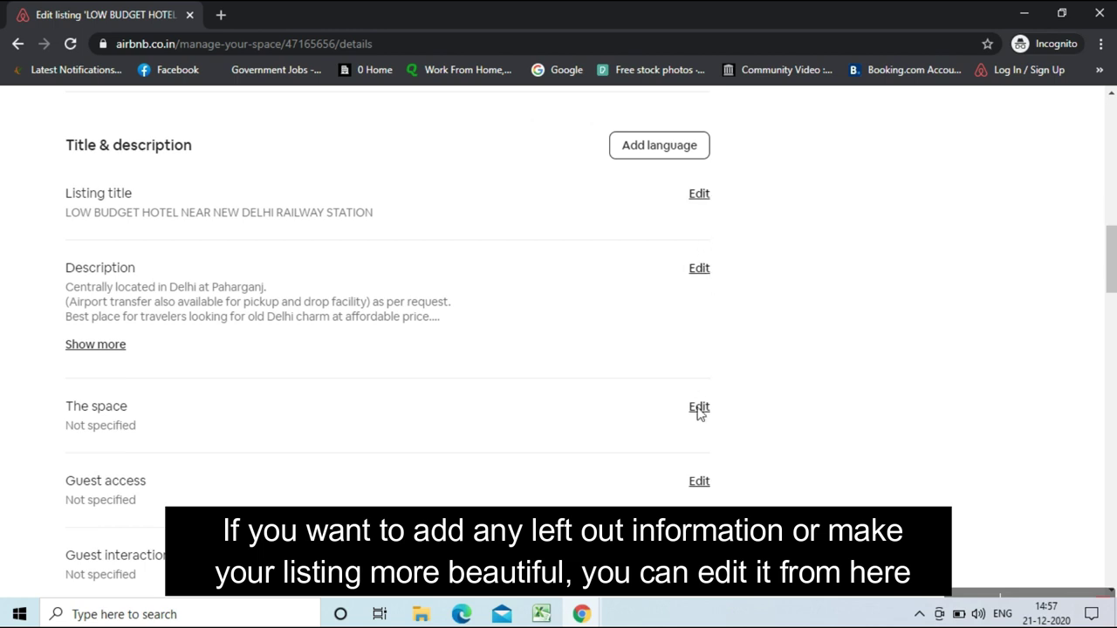
{"action": "left_click_drag", "start_coordinate": [1113, 273], "coordinate": [1112, 300]}
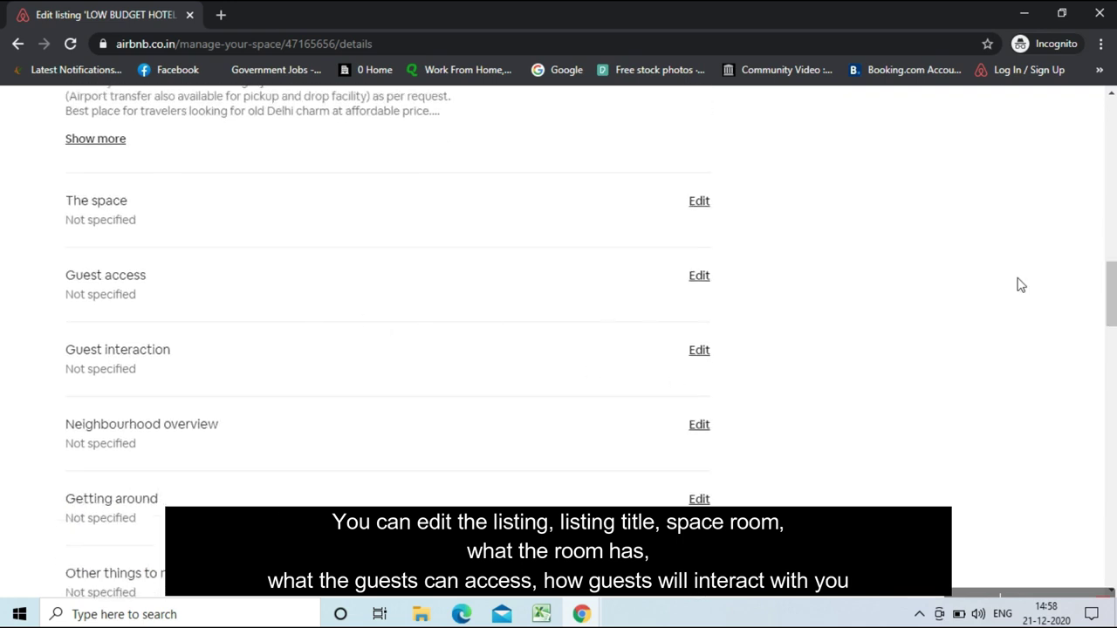
{"action": "left_click_drag", "start_coordinate": [1107, 291], "coordinate": [1106, 318]}
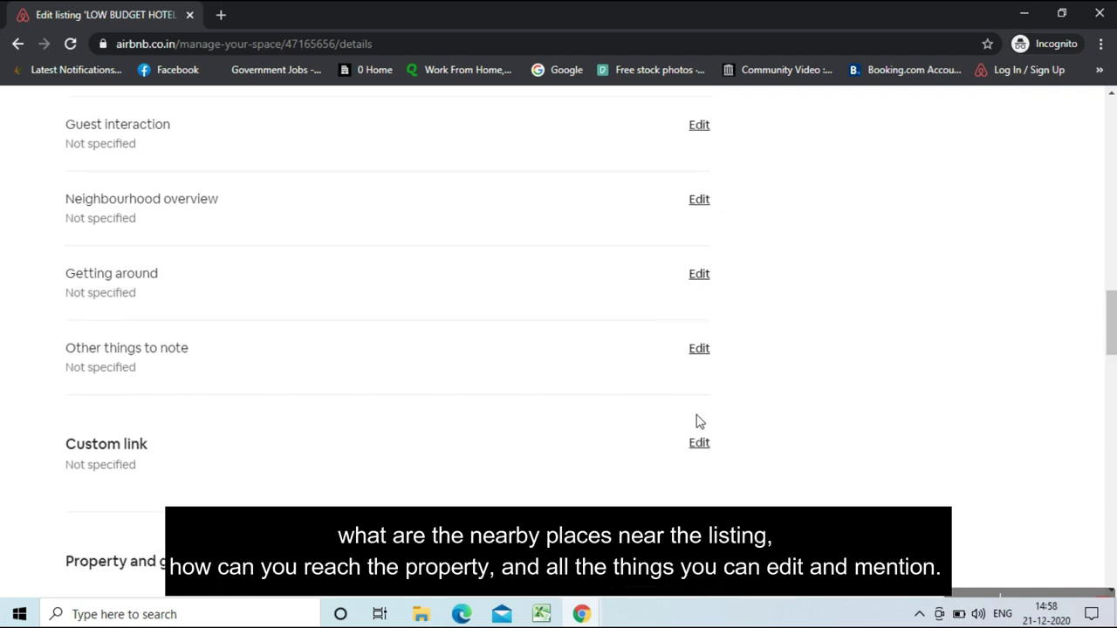
{"action": "left_click_drag", "start_coordinate": [1111, 325], "coordinate": [1111, 494]}
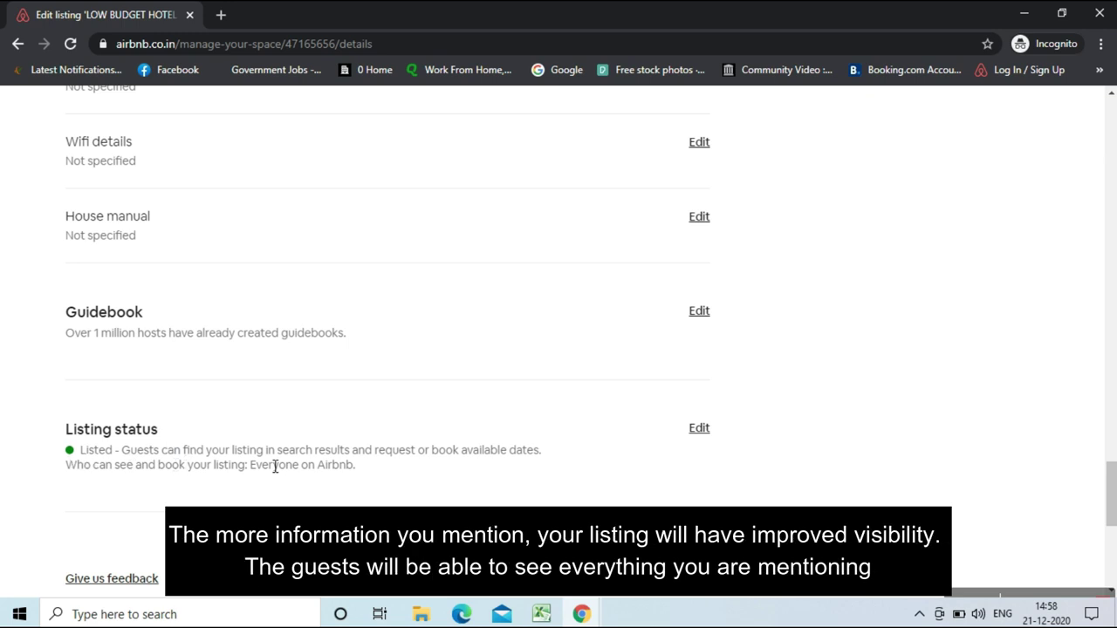
{"action": "left_click_drag", "start_coordinate": [1111, 489], "coordinate": [1113, 92]}
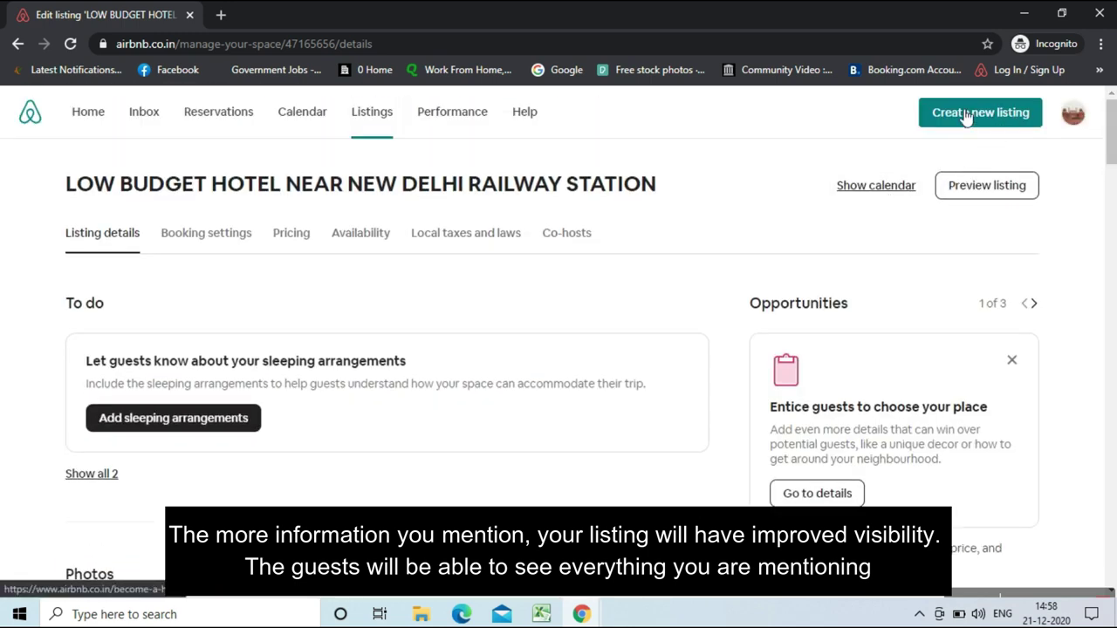
Begin a second listing from the Create new listing button
{"action": "left_click", "coordinate": [991, 119]}
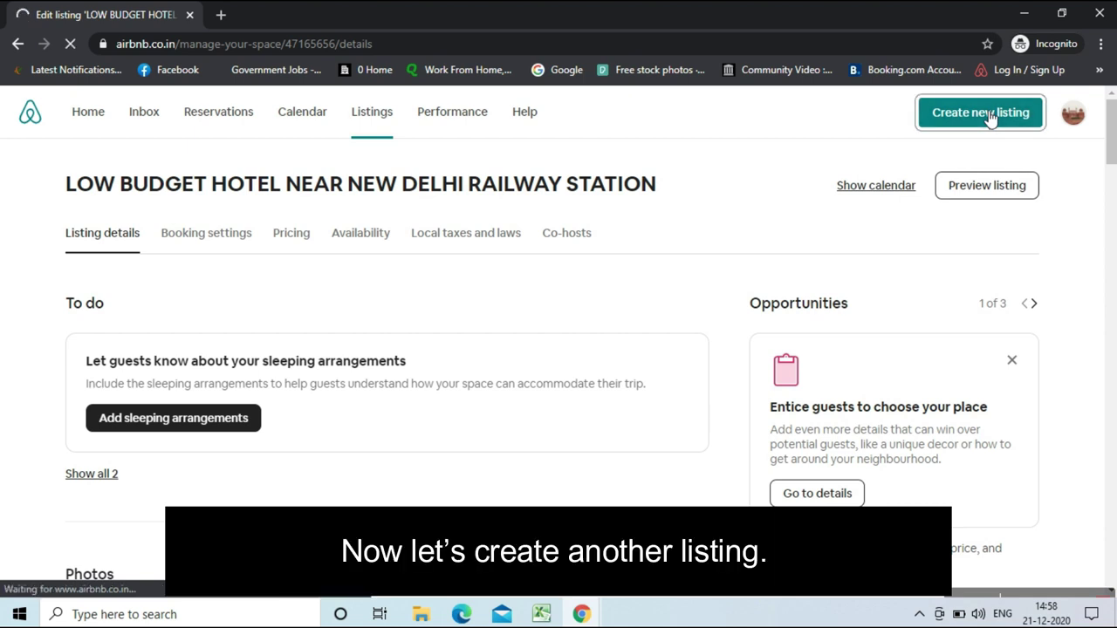